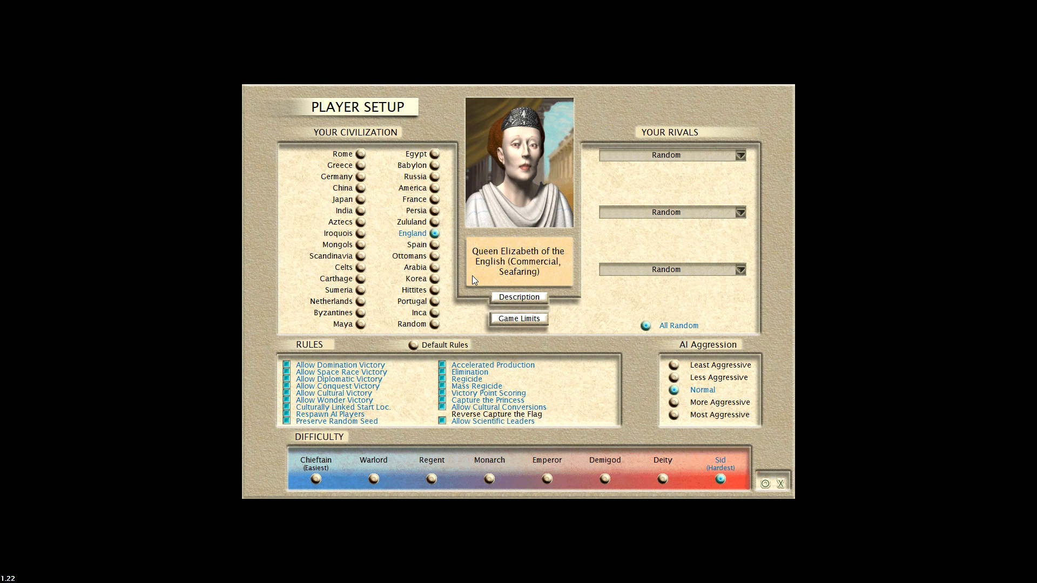
Turn off Allow Scientific Leaders, Allow Cultural Conversions, Capture the Princess, Victory Point Scoring, Mass Regicide, Regicide, Elimination and Accelerated Production.
click(441, 421)
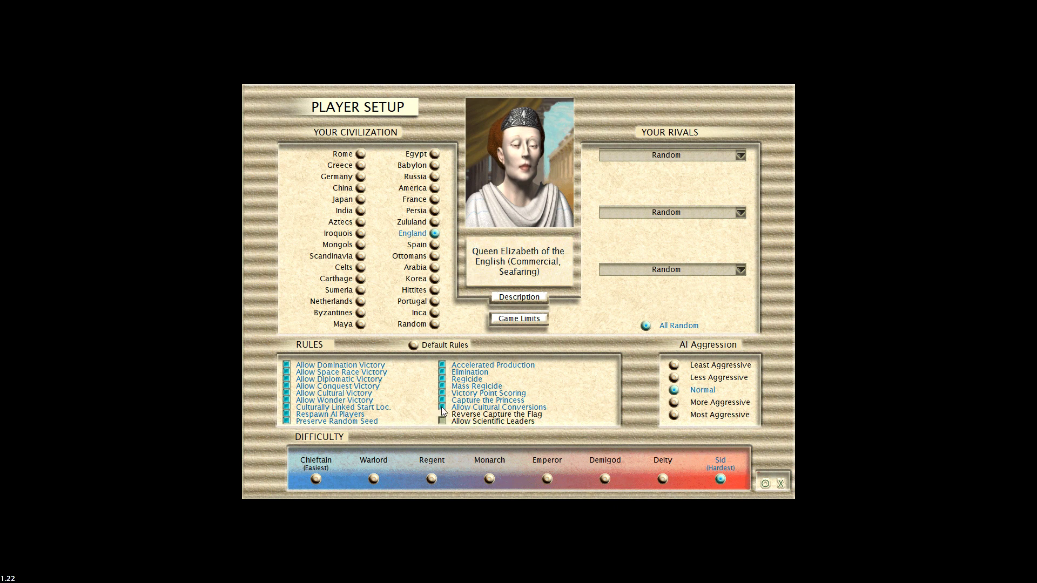
click(441, 400)
click(442, 408)
click(442, 393)
click(442, 386)
click(442, 379)
click(442, 373)
click(442, 365)
Disable the Preserve Random Seed, Respawn AI Players, Culturally Linked Start Loc. and Allow Wonder Victory rules.
click(286, 422)
click(286, 415)
click(286, 407)
click(286, 401)
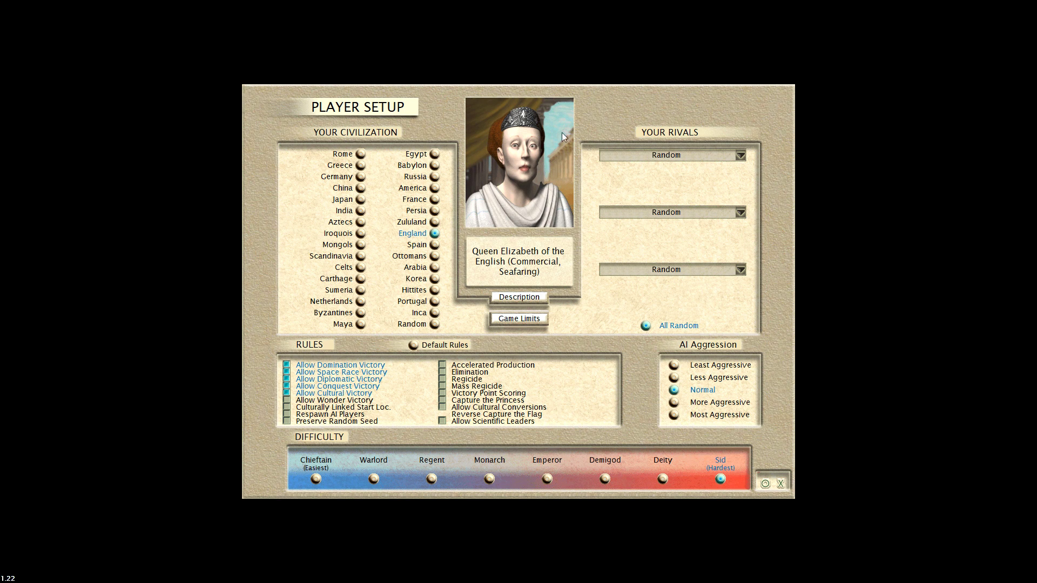
Preview the leader and traits of Persia, England, the Ottomans, Arabia, America, Greece, Germany, China and Japan in turn.
click(433, 210)
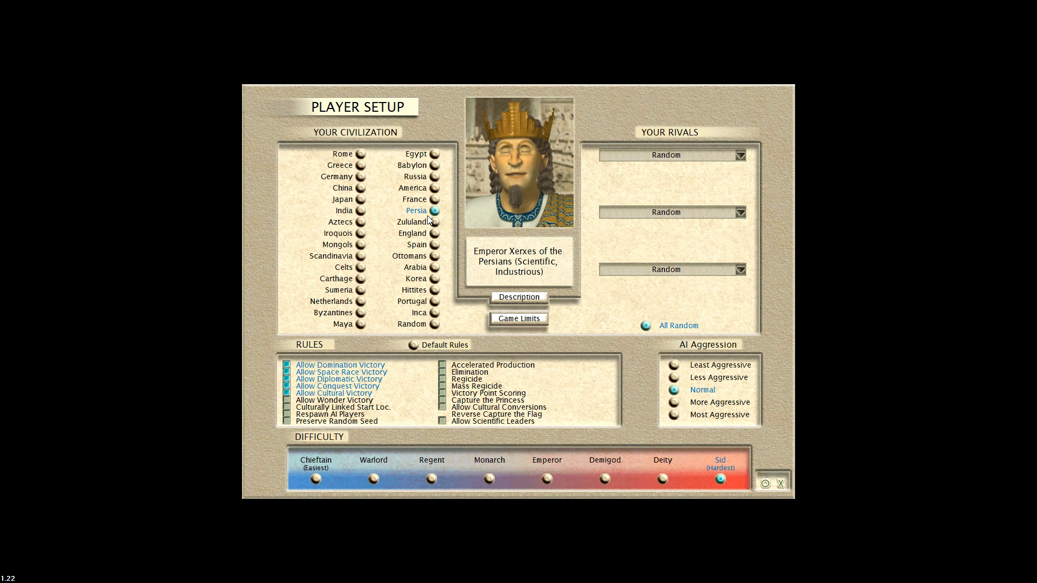
click(435, 233)
click(434, 257)
click(435, 268)
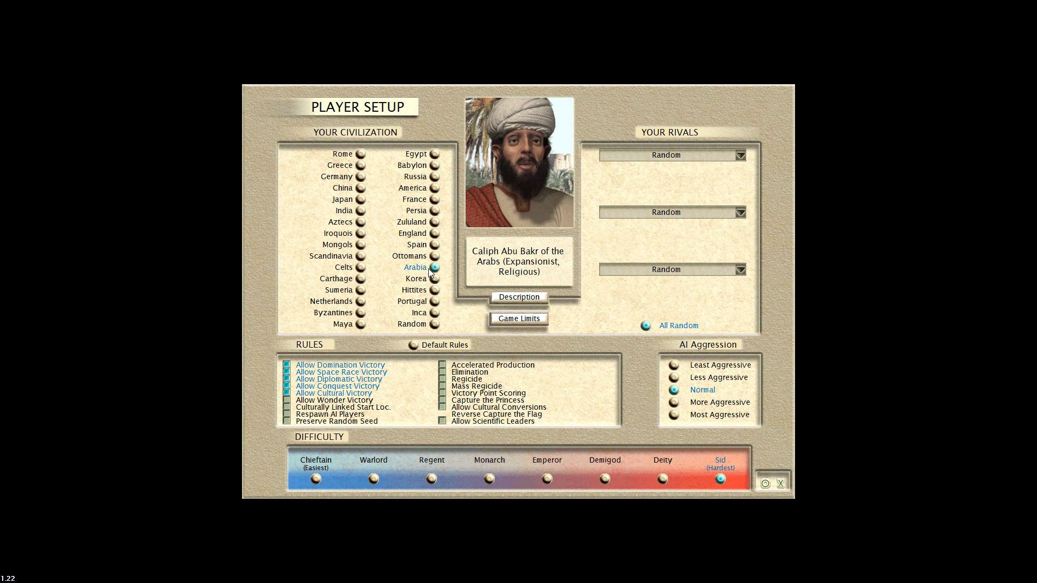
click(435, 188)
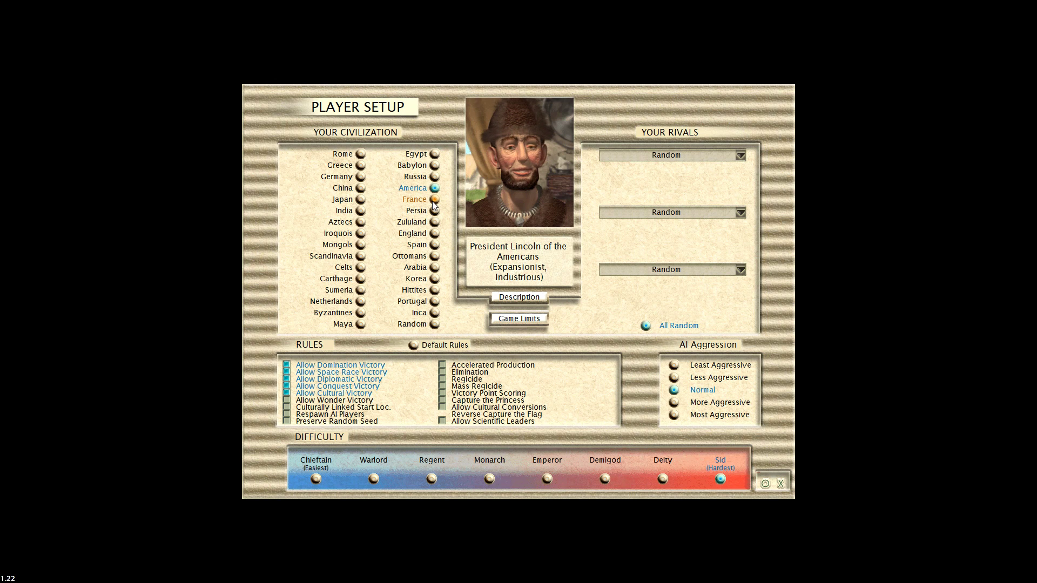
click(361, 165)
click(361, 176)
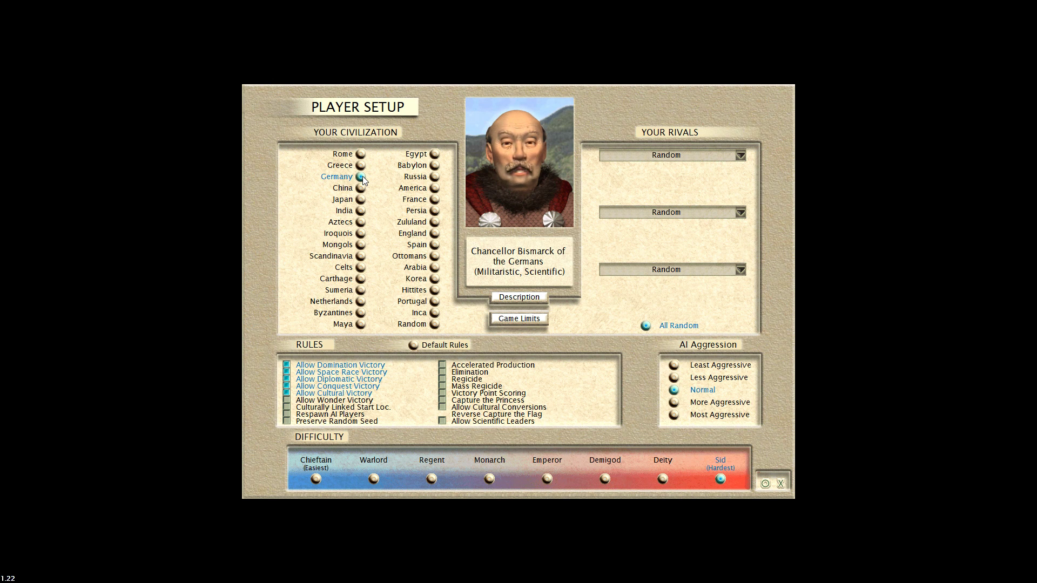
click(360, 189)
click(360, 200)
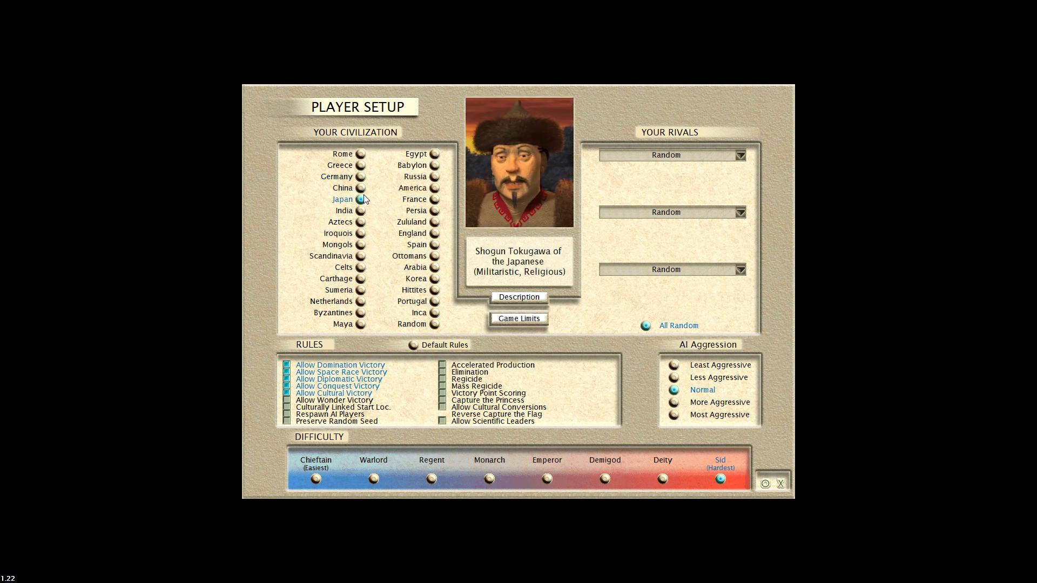
Switch to Civ3QEdit and look over the untitled ocean map, from its corners and polar edges to the middle.
key(alt+Tab)
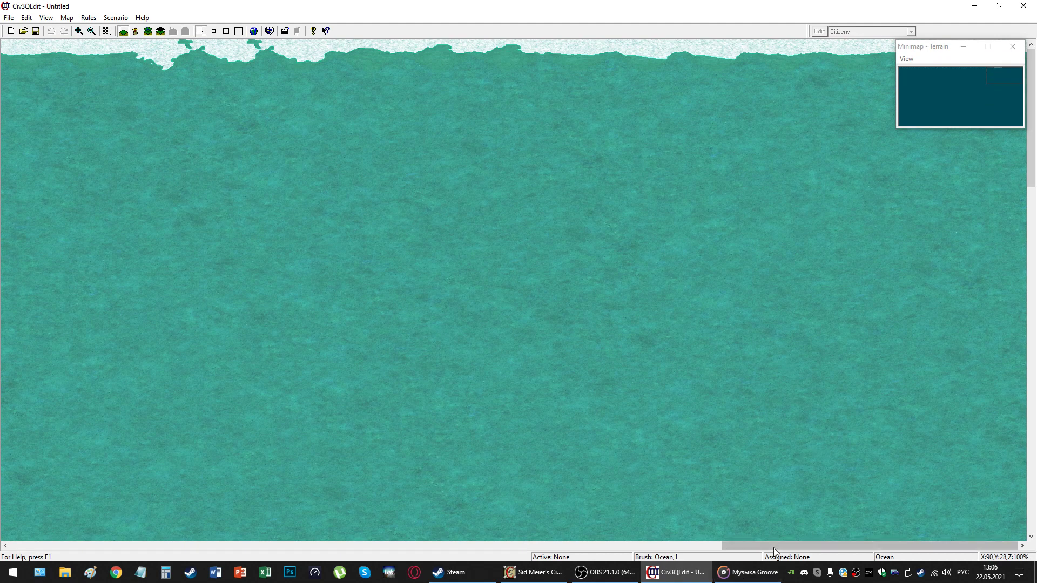
drag(191, 546, 887, 443)
scroll(886, 426, up, 3)
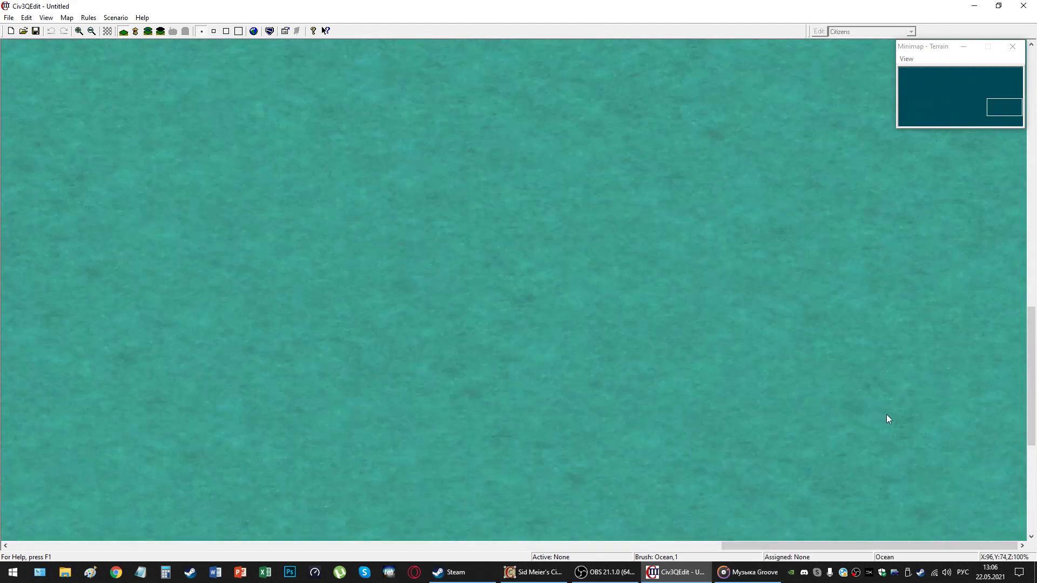
scroll(887, 419, up, 3)
drag(1032, 282, 1035, 480)
drag(968, 547, 123, 526)
scroll(115, 389, up, 10)
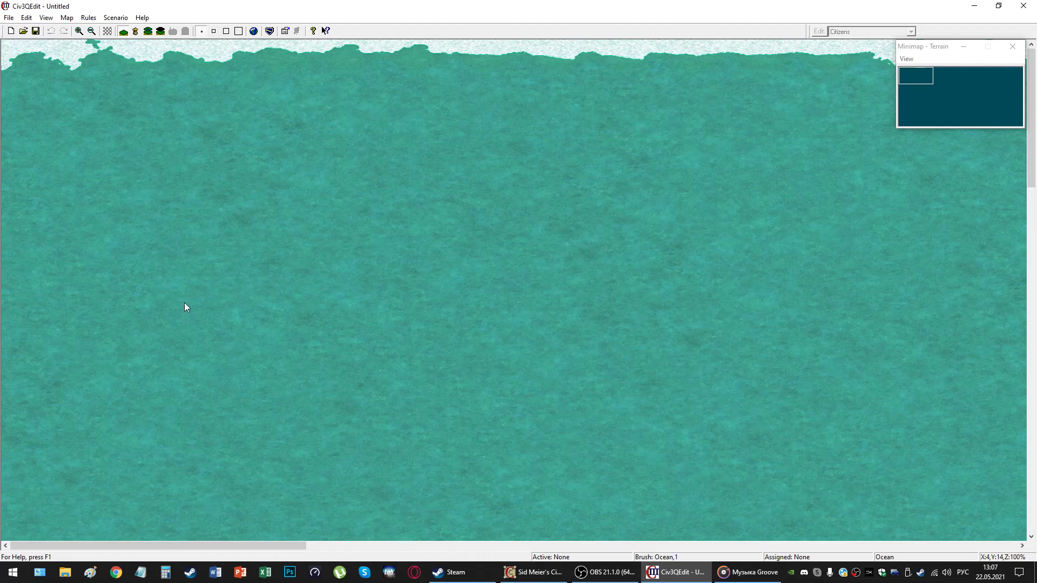
drag(246, 545, 982, 305)
scroll(983, 308, down, 4)
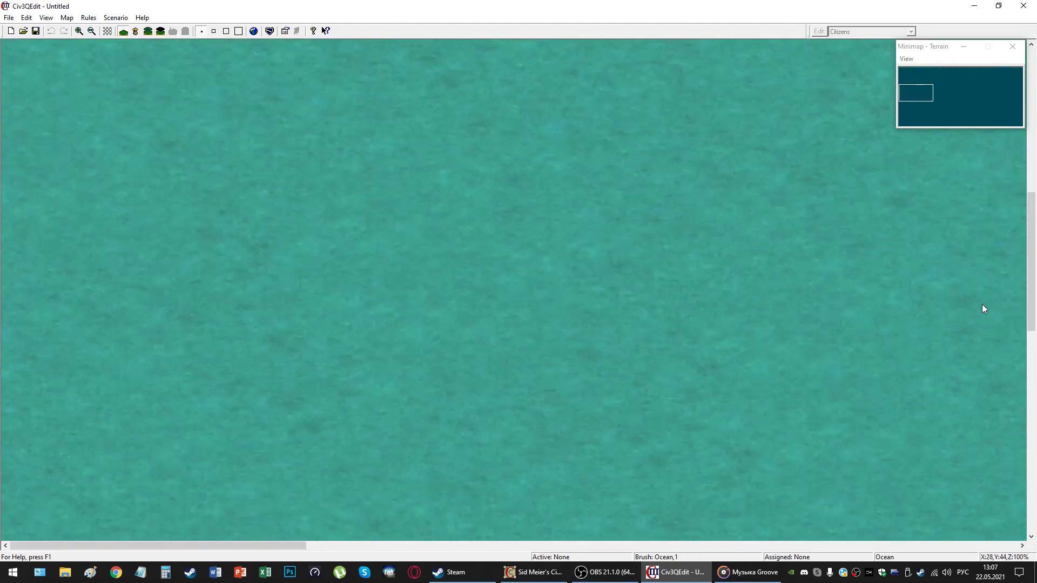
scroll(982, 305, down, 5)
drag(259, 545, 1014, 522)
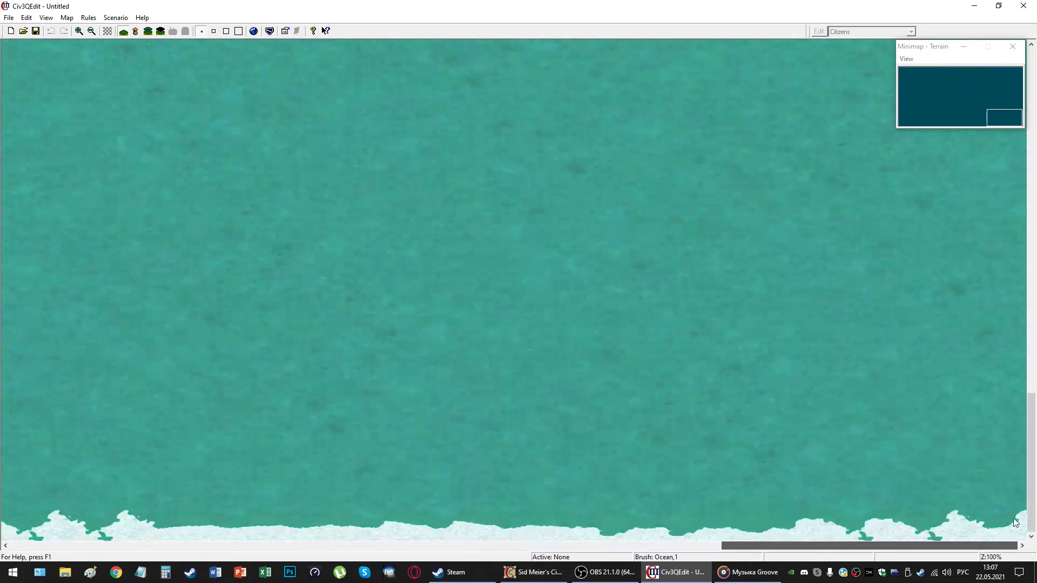
scroll(893, 383, up, 2)
drag(885, 545, 562, 532)
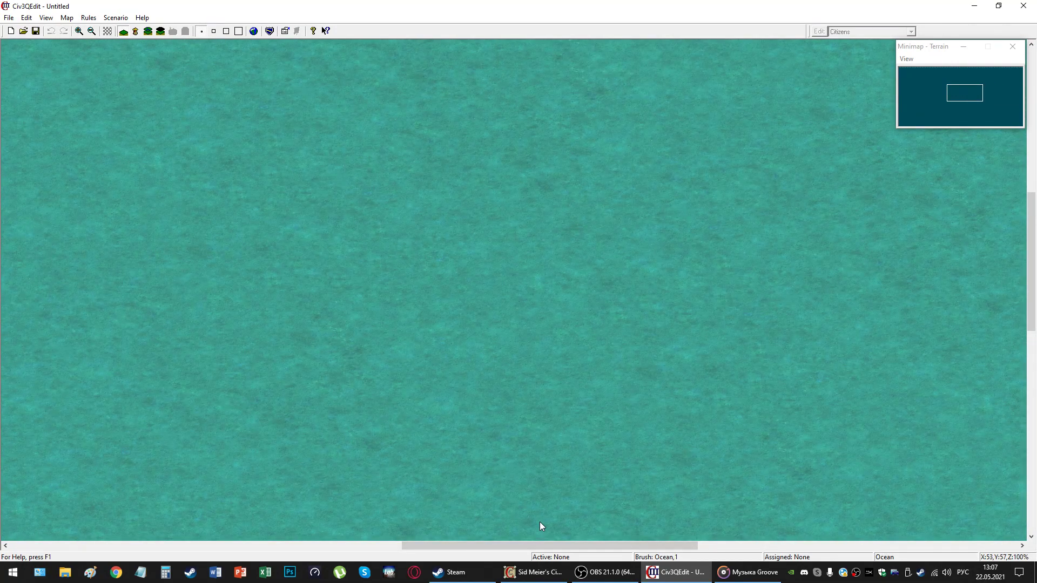
drag(1033, 305, 1034, 340)
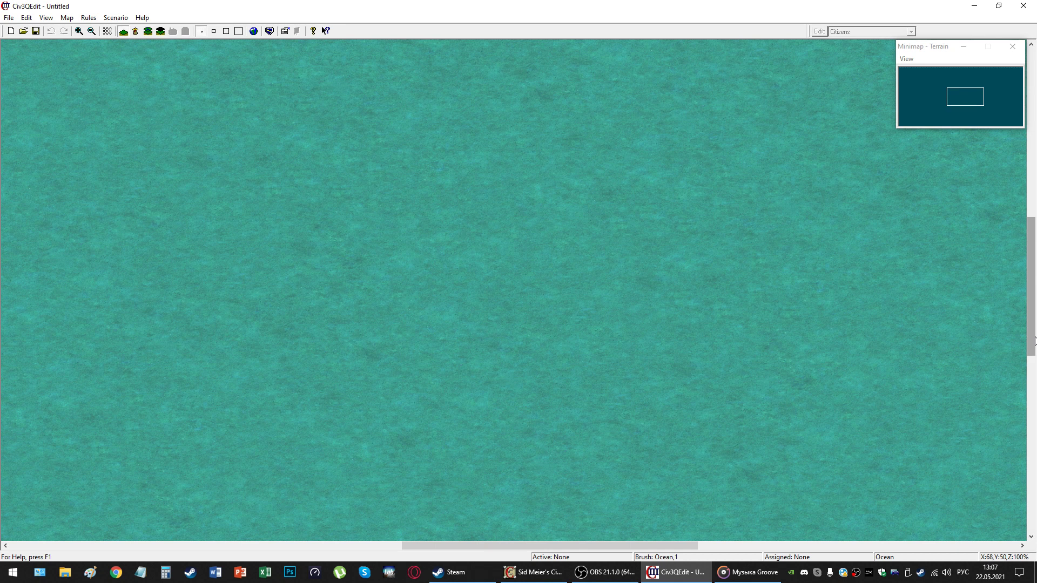
drag(1034, 339, 992, 524)
drag(621, 545, 76, 533)
scroll(161, 460, up, 10)
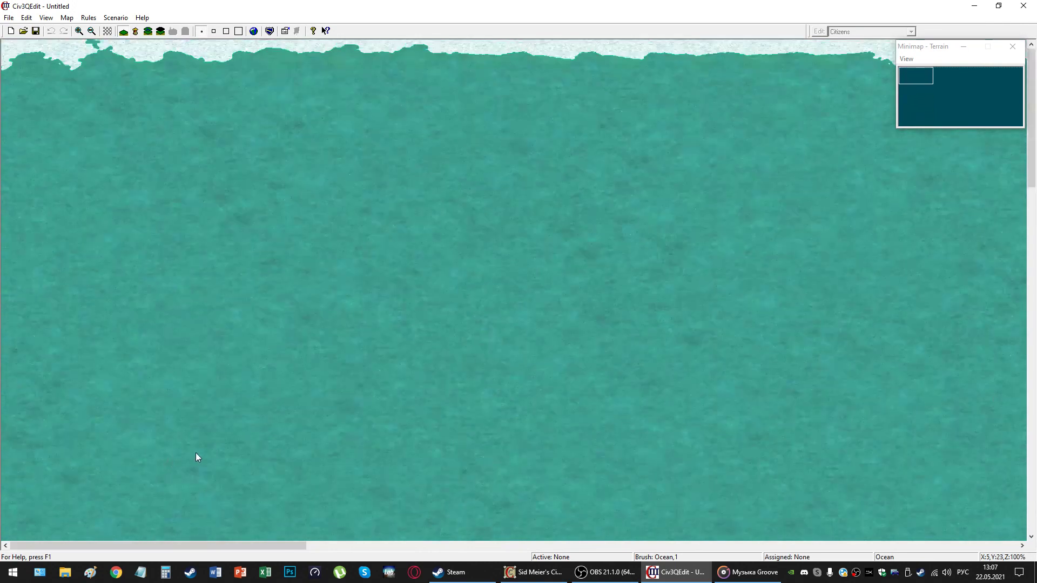
drag(227, 545, 516, 536)
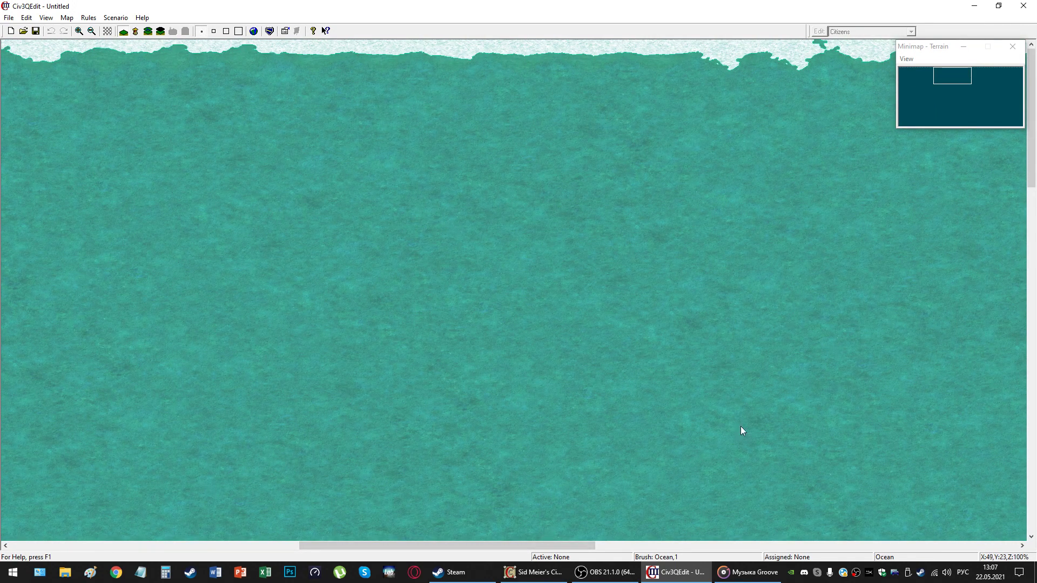
drag(1032, 179, 1033, 352)
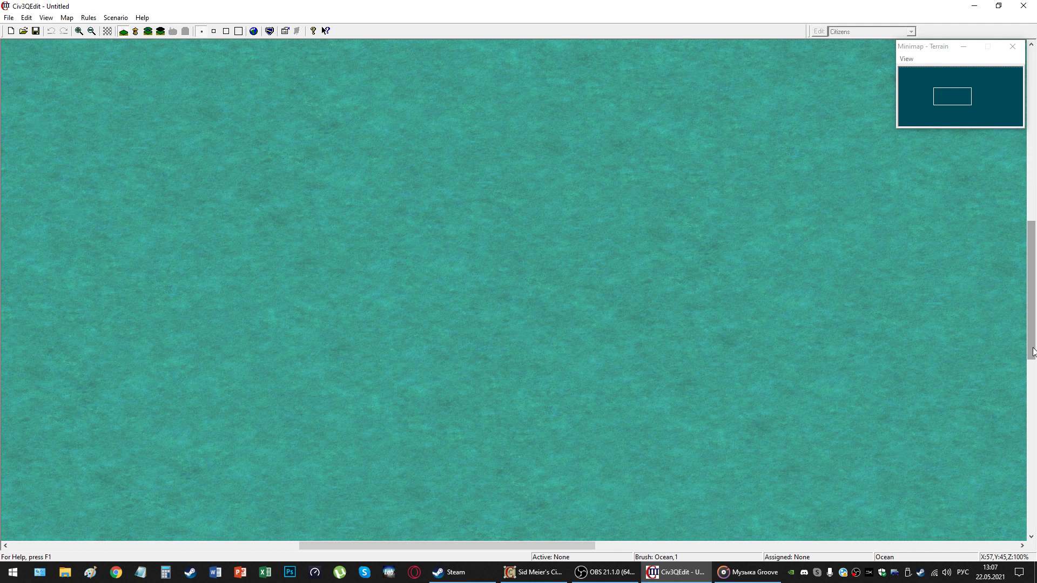
drag(1033, 351, 1031, 319)
drag(509, 546, 542, 548)
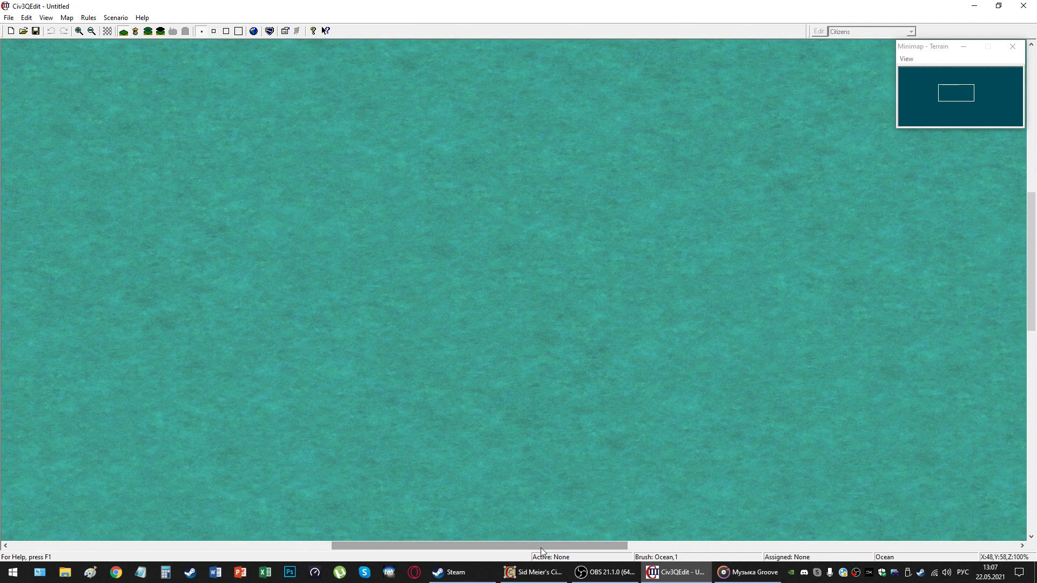
drag(542, 546, 560, 547)
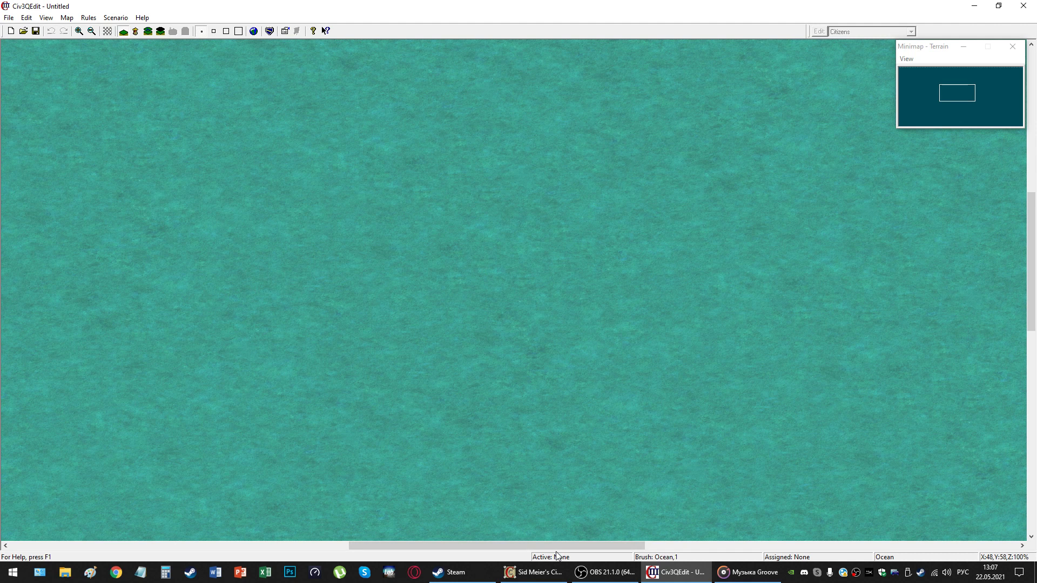
scroll(584, 532, down, 3)
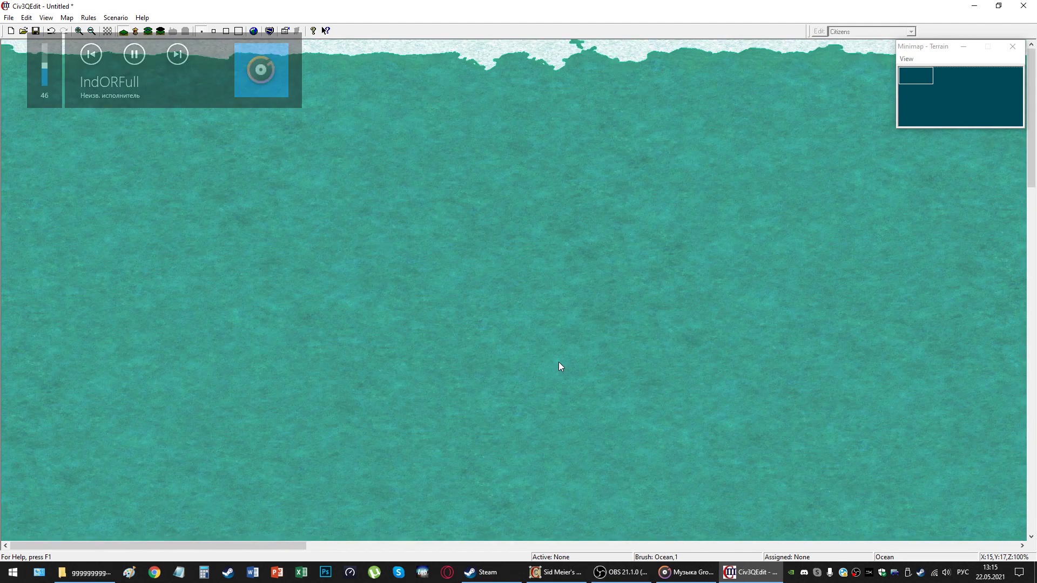
Examine the central area of the ocean map, comparing it with the surrounding regions.
drag(286, 545, 586, 545)
scroll(782, 359, down, 5)
scroll(783, 364, down, 5)
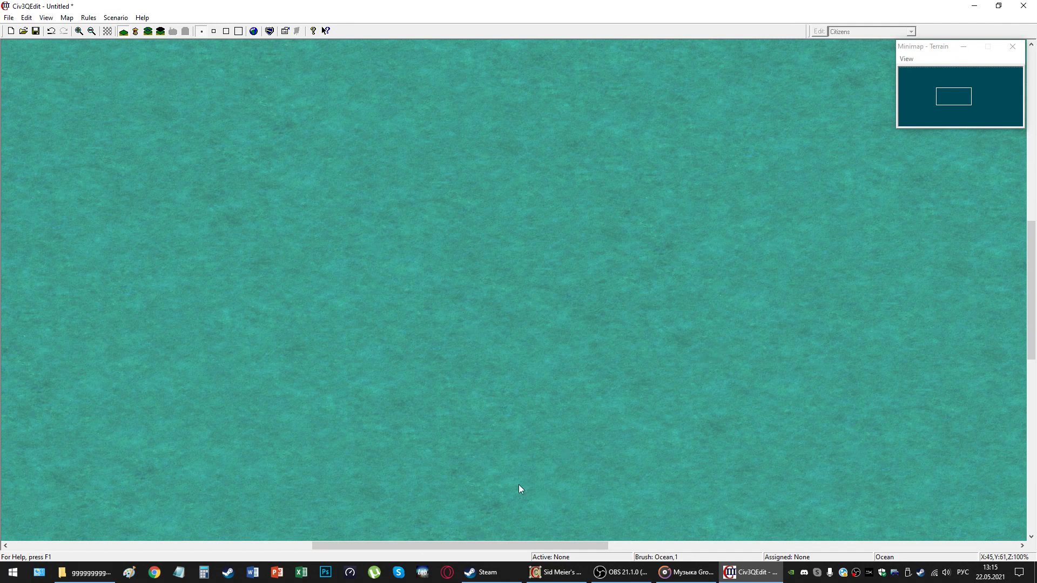
drag(530, 545, 942, 519)
scroll(892, 314, down, 3)
drag(877, 545, 603, 546)
scroll(397, 314, up, 5)
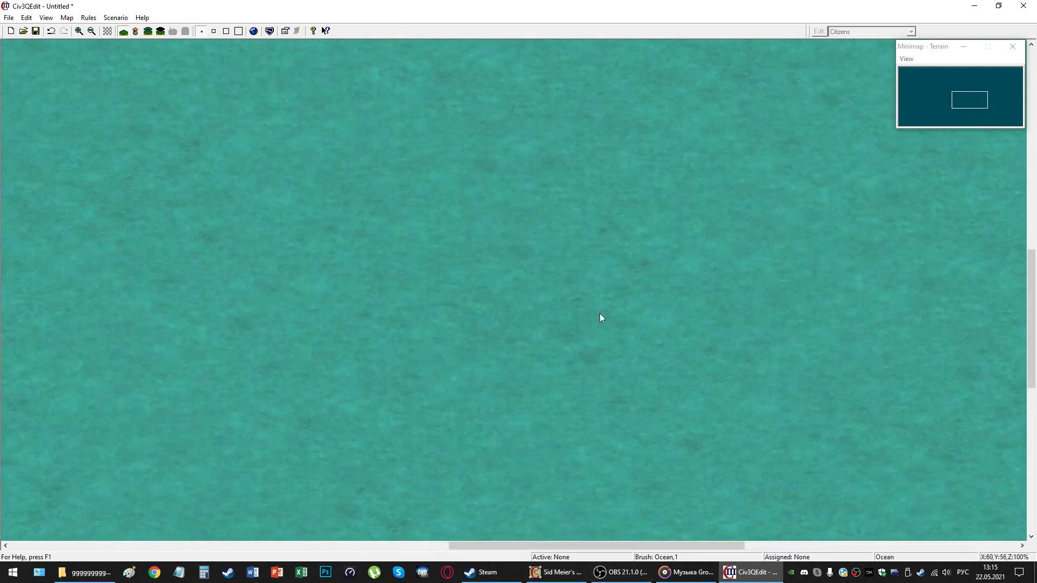
scroll(909, 234, up, 4)
scroll(930, 220, down, 6)
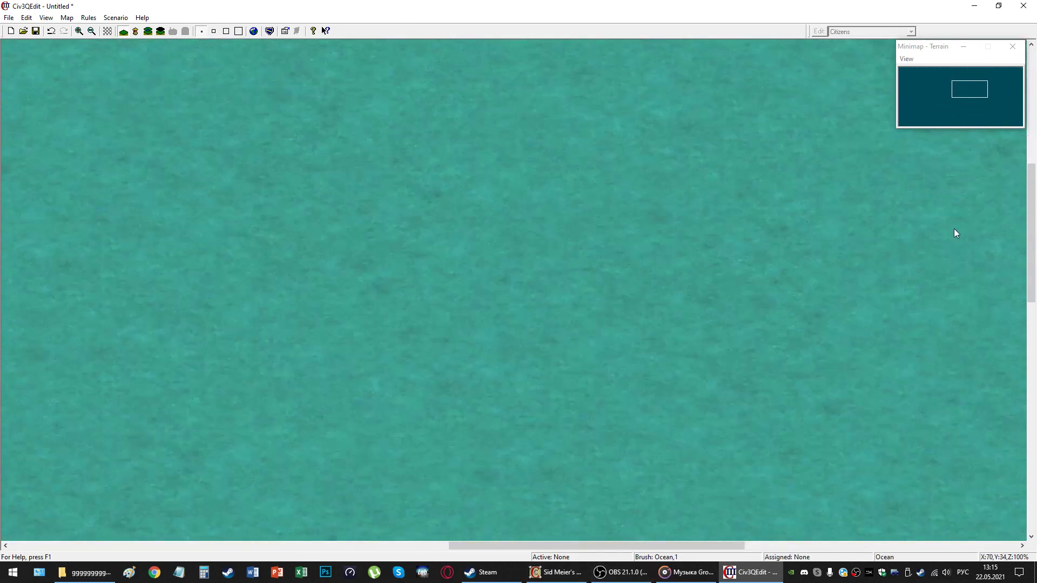
drag(616, 546, 530, 547)
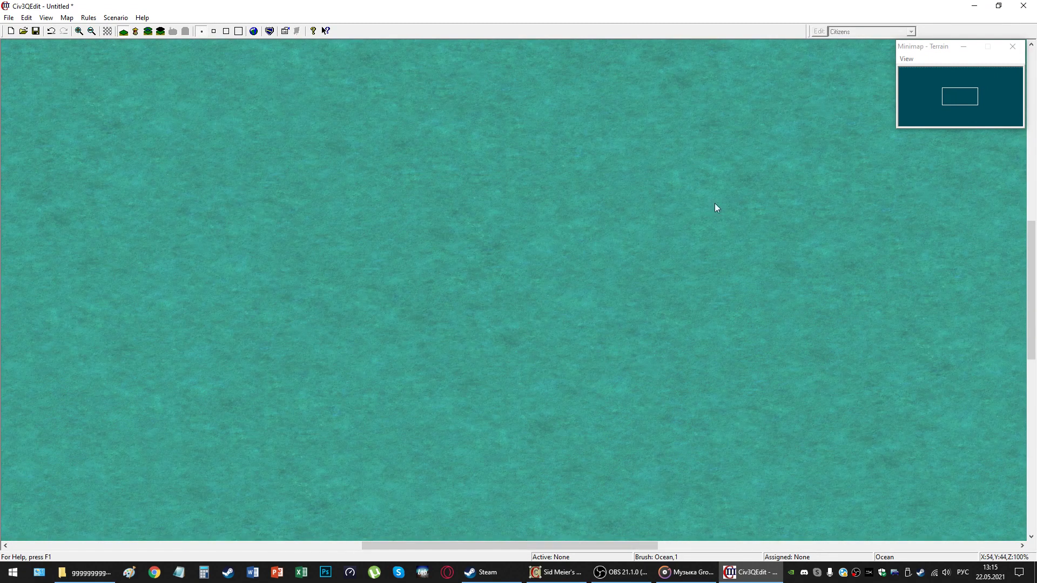
scroll(601, 301, up, 3)
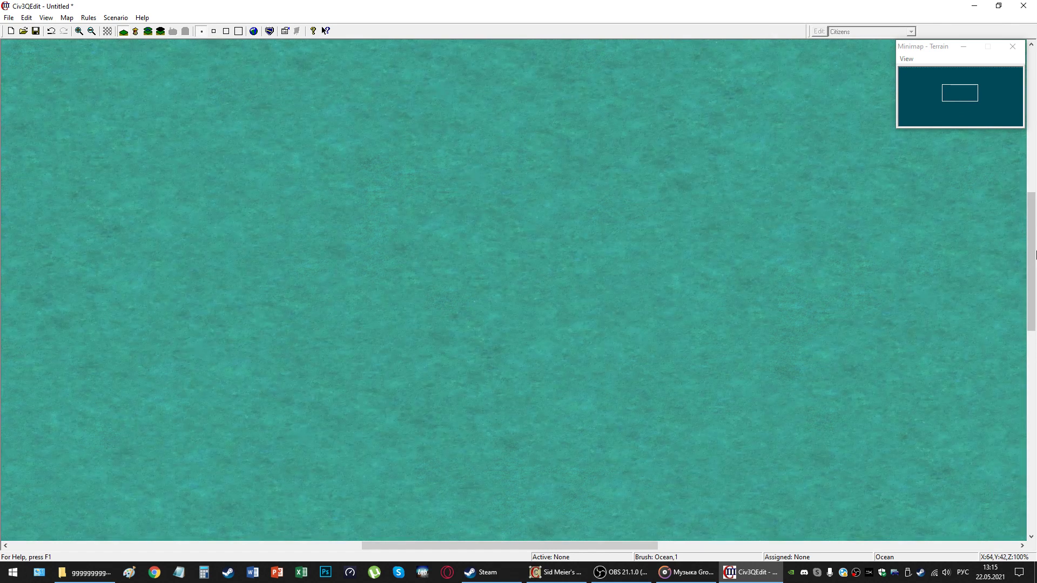
drag(1030, 237, 1035, 286)
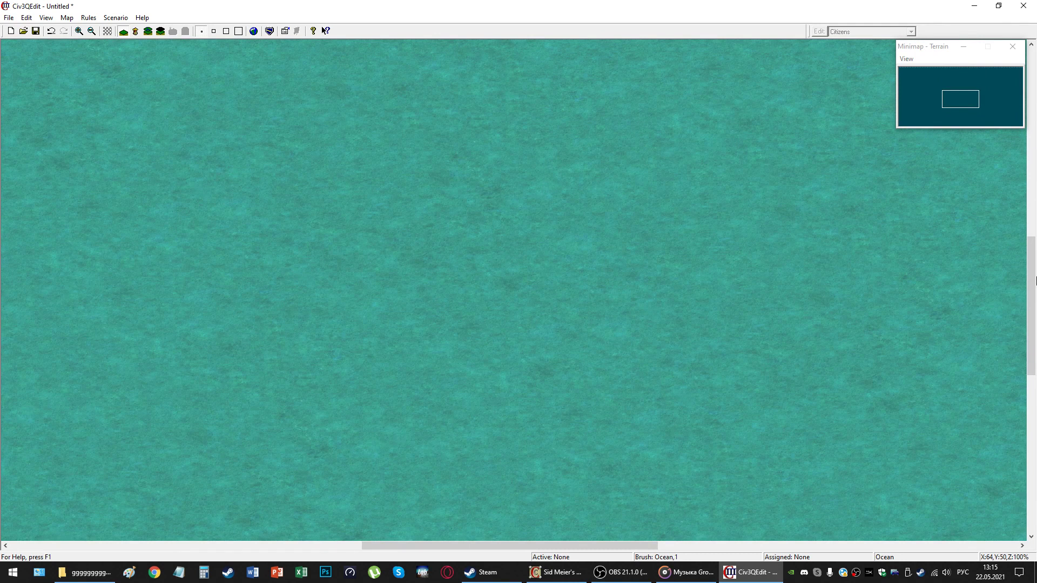
drag(1035, 280, 1036, 249)
drag(572, 540, 580, 545)
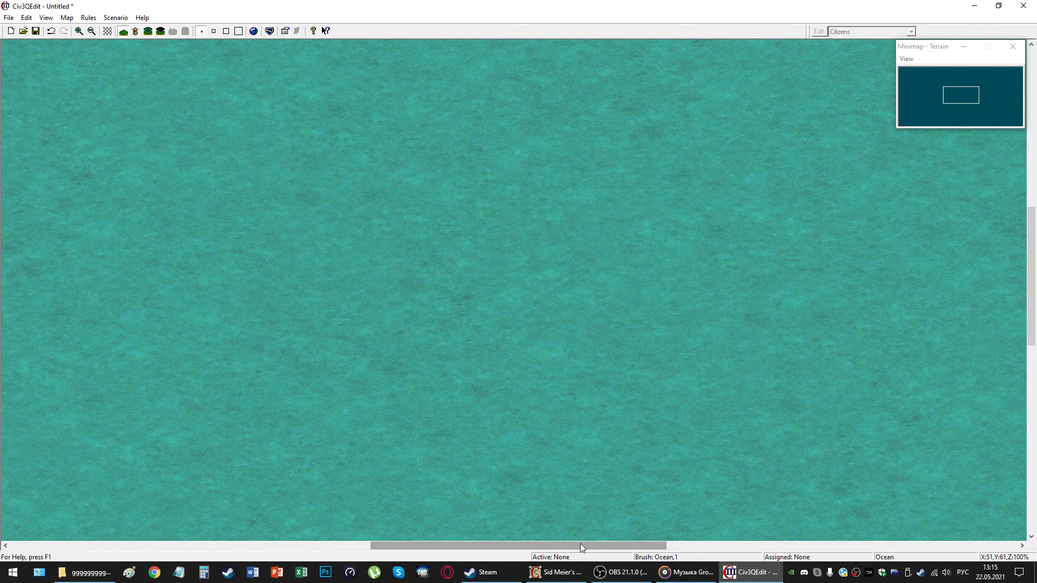
mouse_move(610, 545)
mouse_down()
mouse_move(651, 542)
mouse_move(624, 543)
mouse_up()
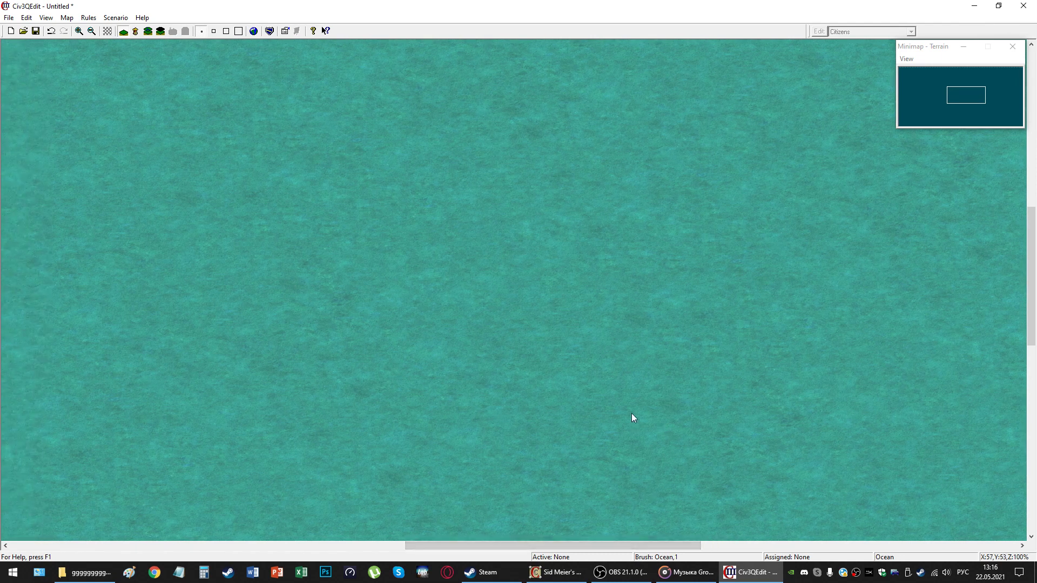
drag(1032, 270, 1032, 225)
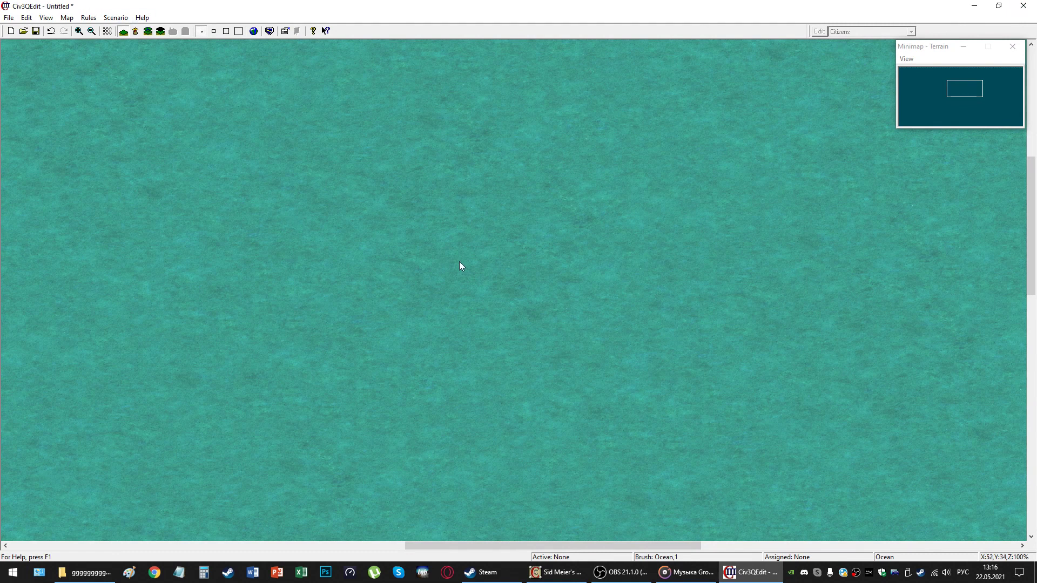
drag(560, 545, 554, 544)
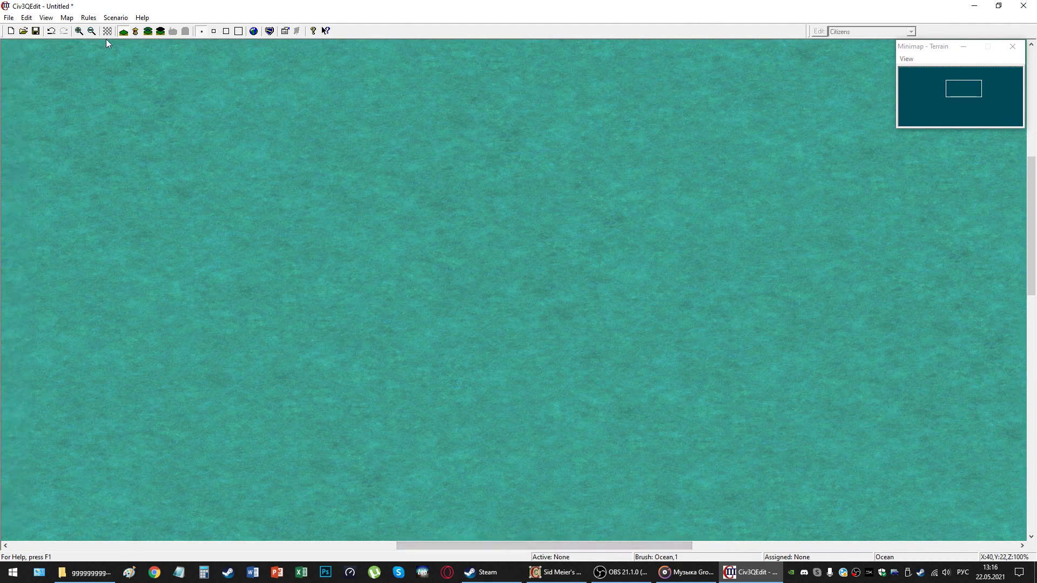
Enable custom rules for the scenario, accept the caution and open the rules for editing.
click(123, 20)
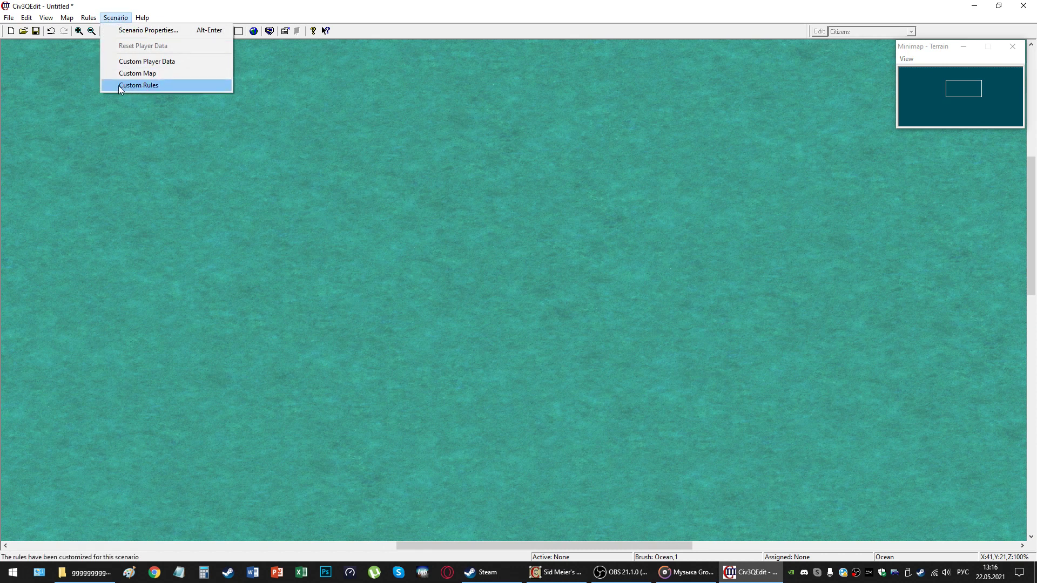
click(158, 85)
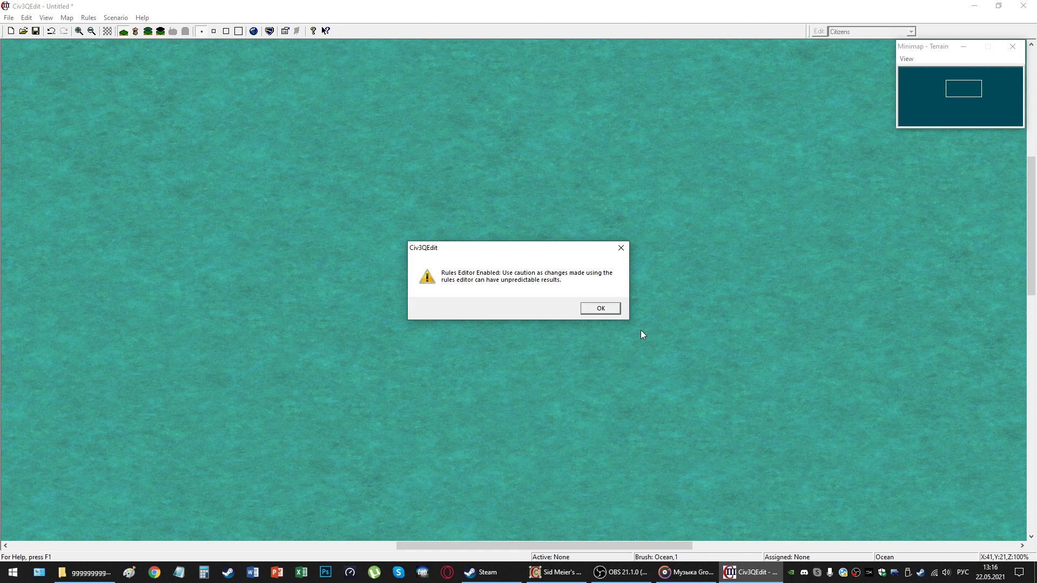
click(606, 309)
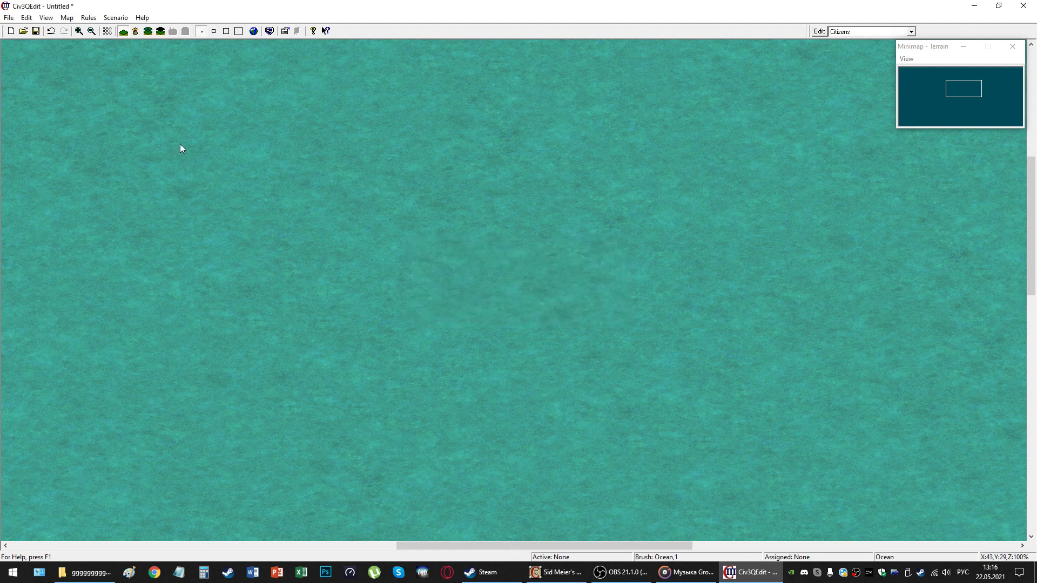
click(88, 18)
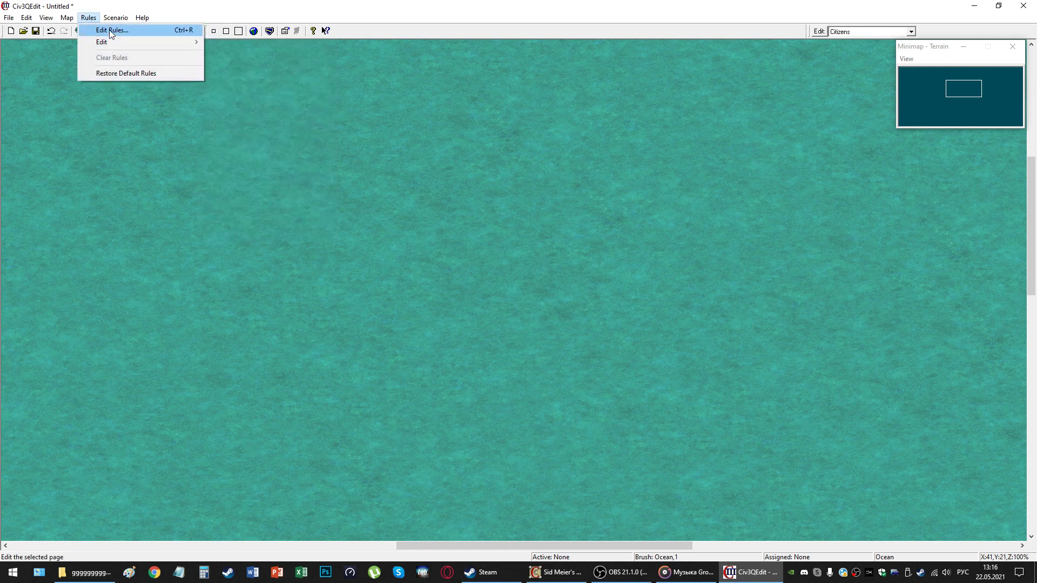
click(108, 31)
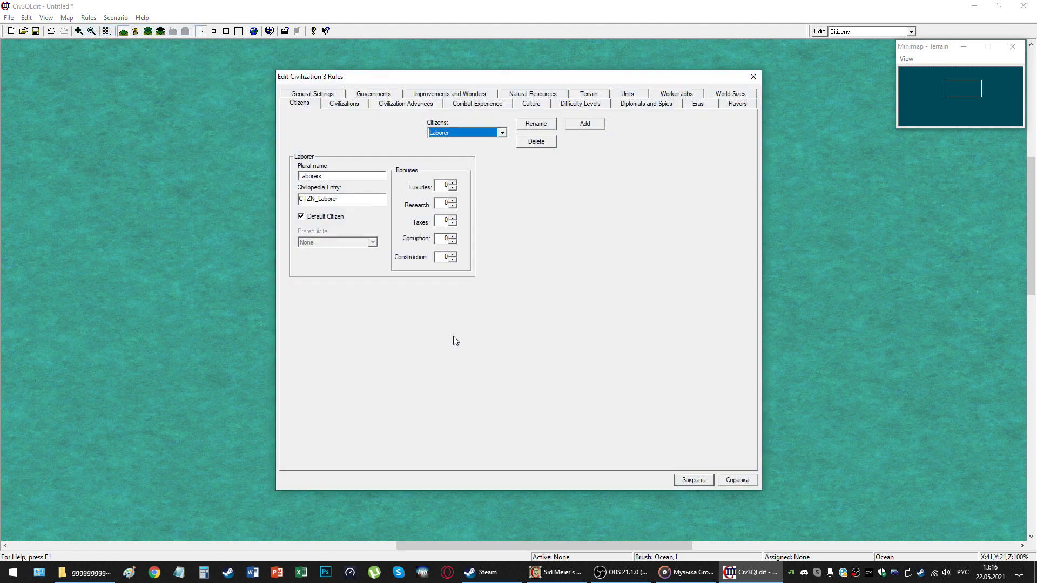
Examine the general settings of the rules, including the food consumption per citizen.
click(314, 94)
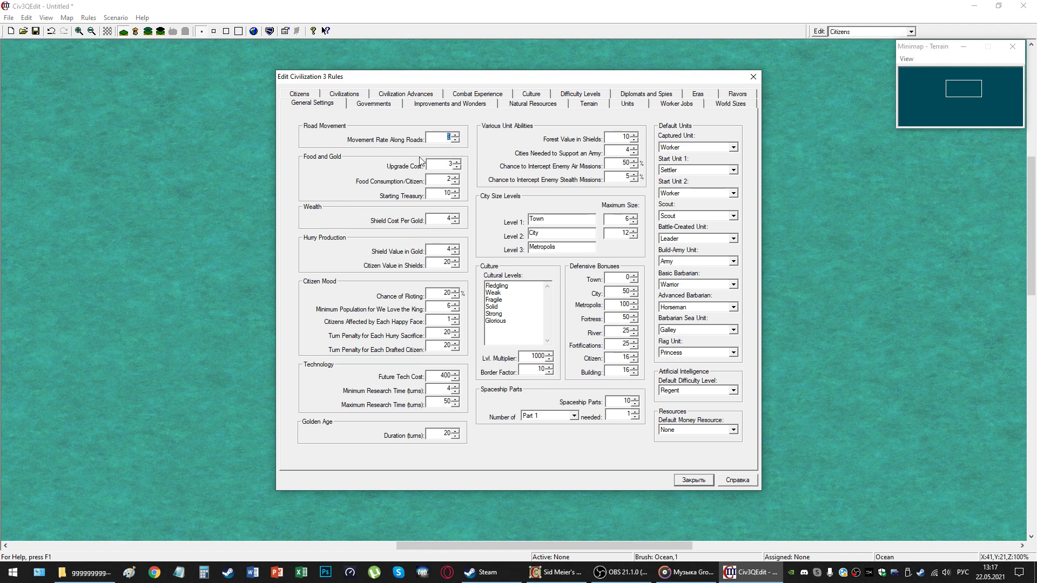
click(455, 184)
key(BackSpace)
key(BackSpace)
Open the government rules, display Despotism and inspect its military police limit.
click(373, 104)
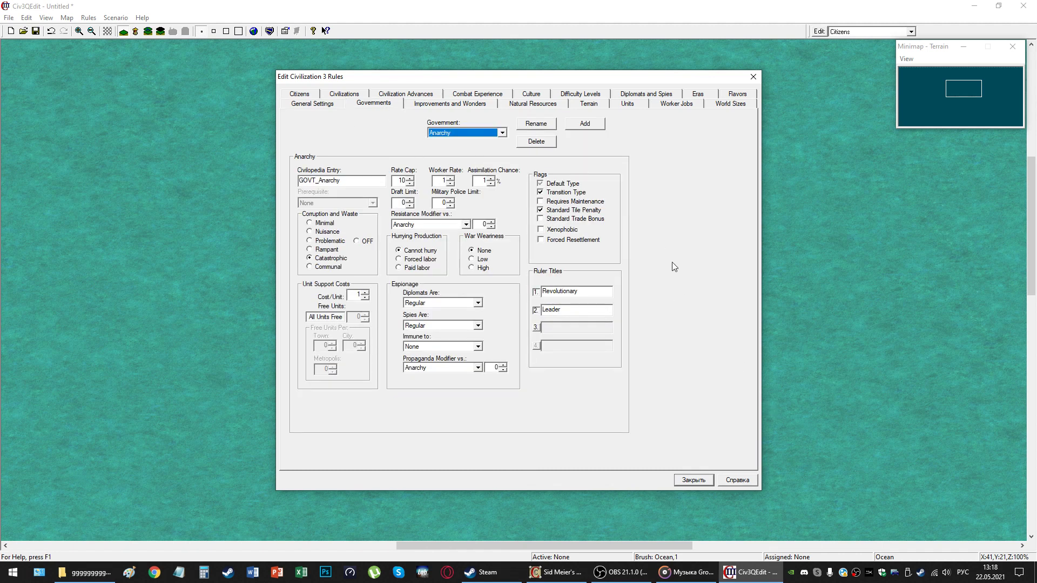
click(468, 133)
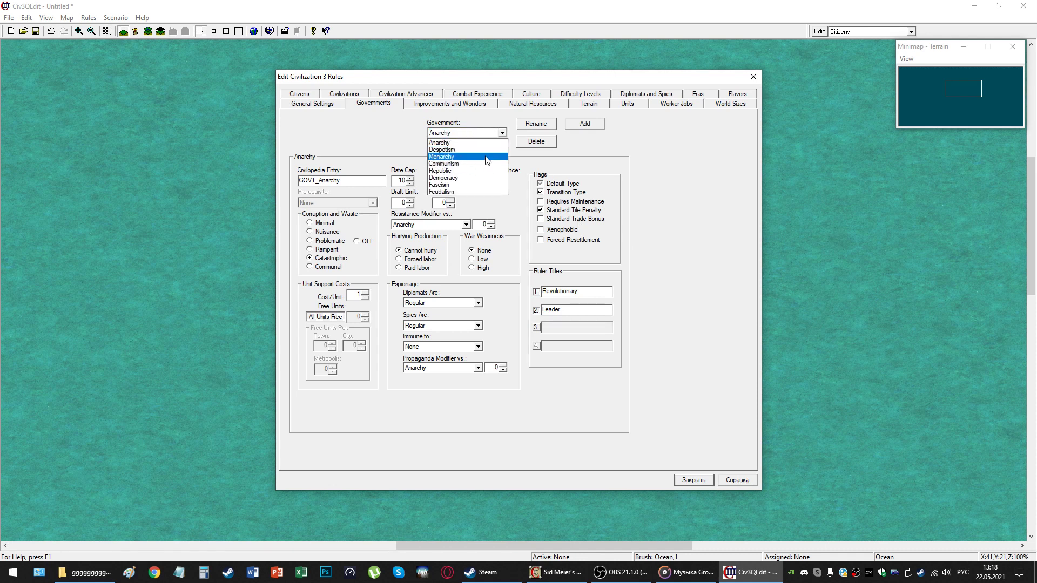
click(486, 150)
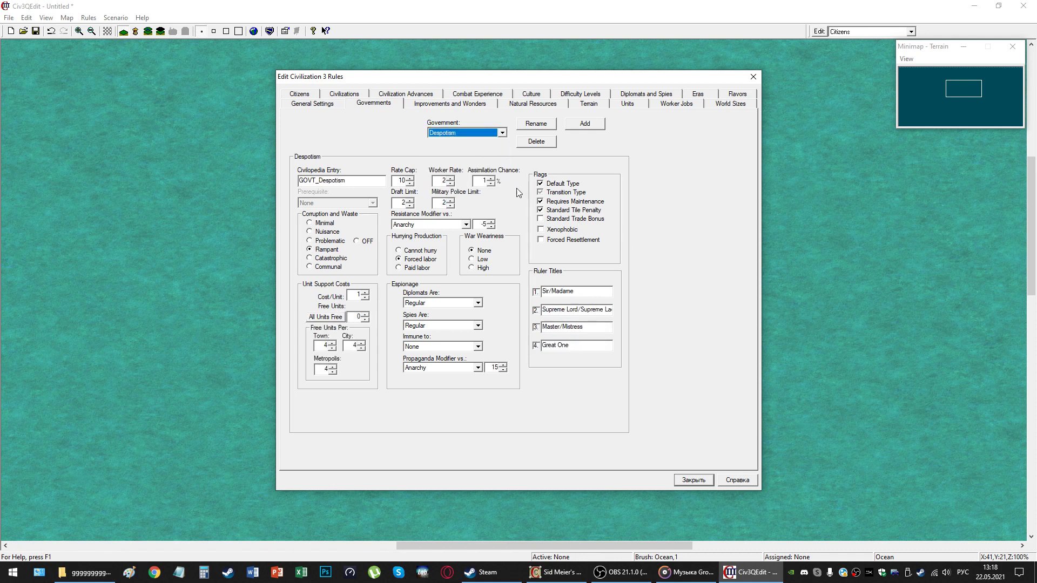
click(442, 203)
click(451, 202)
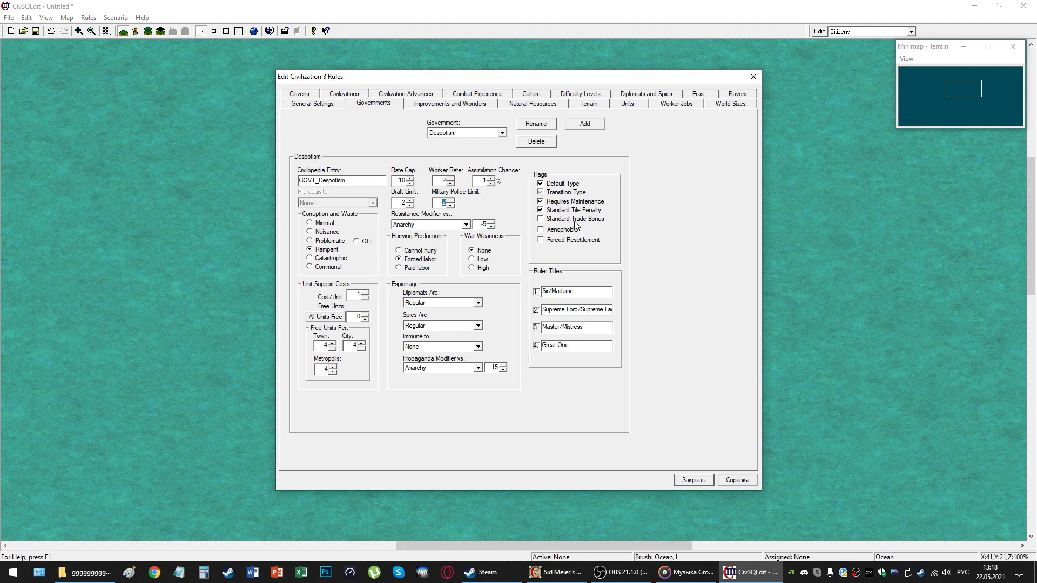
Try toggling Despotism's Standard Tile Penalty and All Units Free options, restoring both.
click(541, 211)
click(541, 210)
click(333, 343)
click(327, 319)
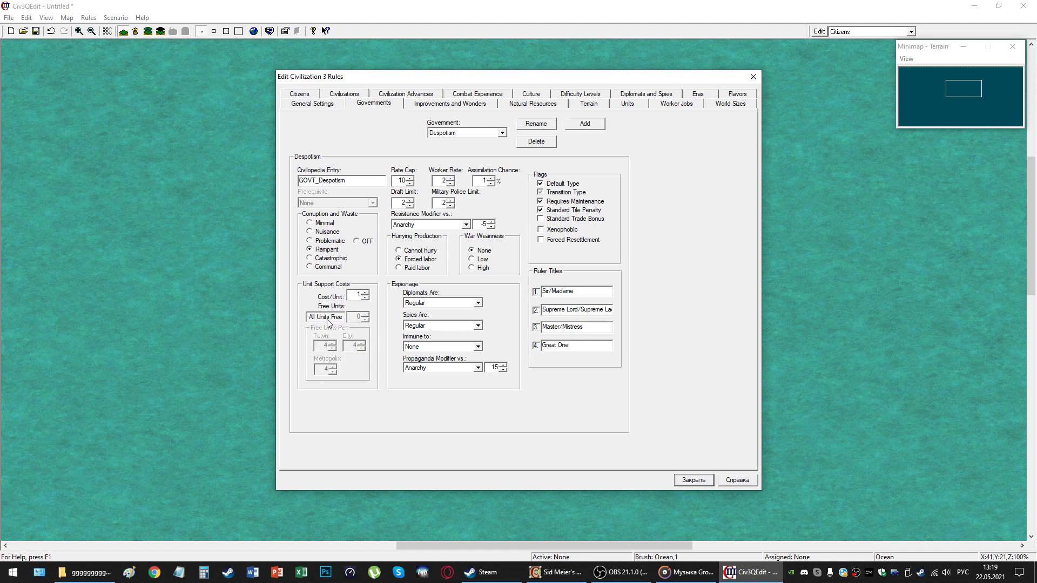
click(328, 319)
Compare the government settings of Anarchy, Communism and Republic in turn.
click(468, 134)
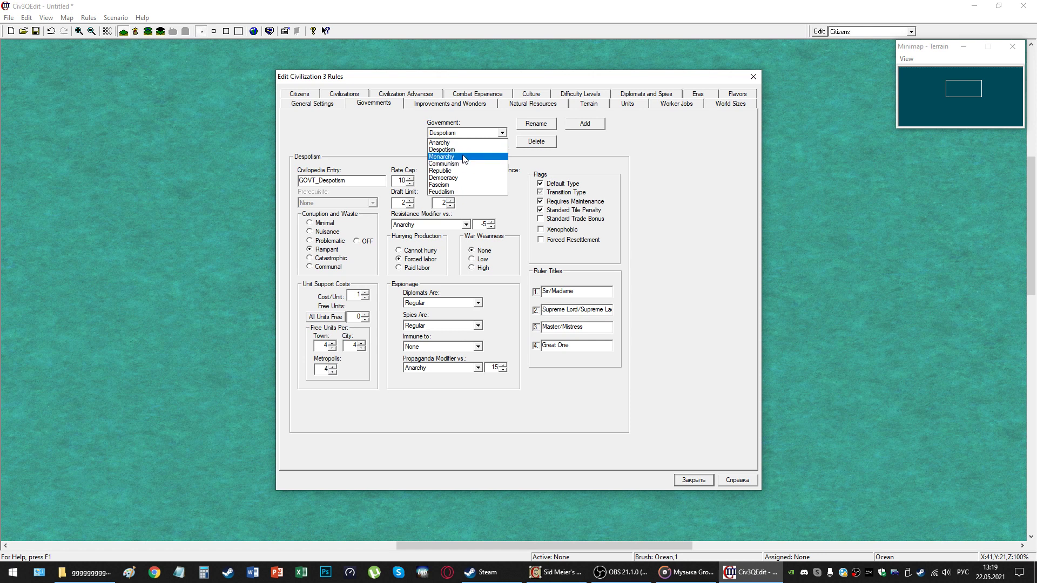
click(443, 142)
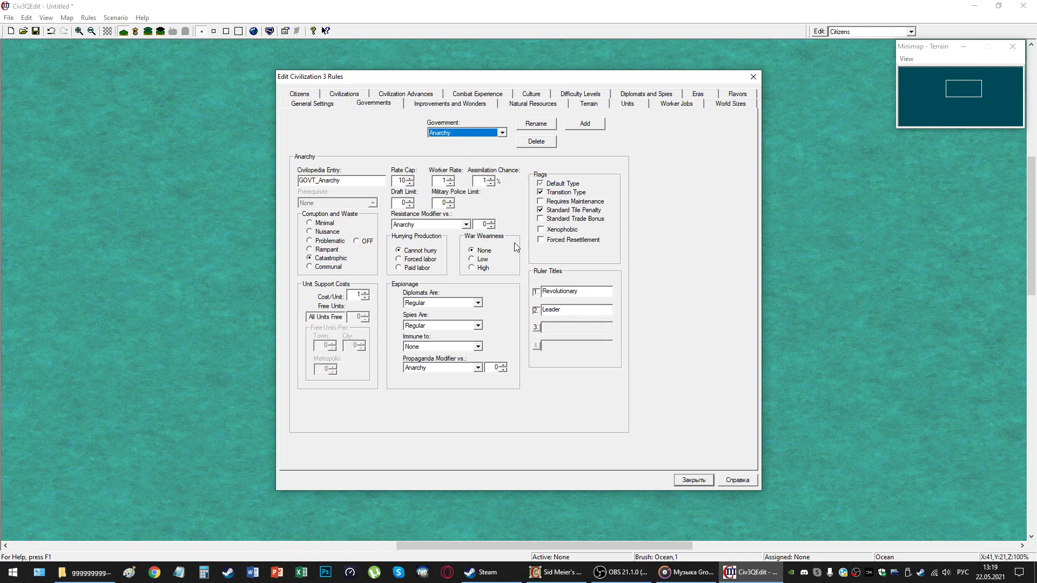
click(468, 134)
click(459, 168)
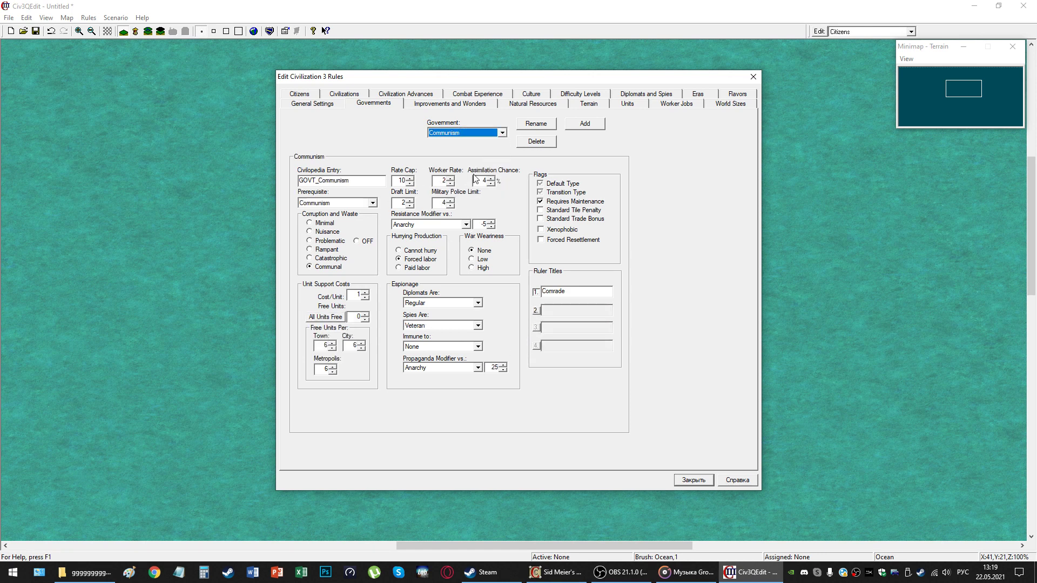
click(465, 133)
click(458, 174)
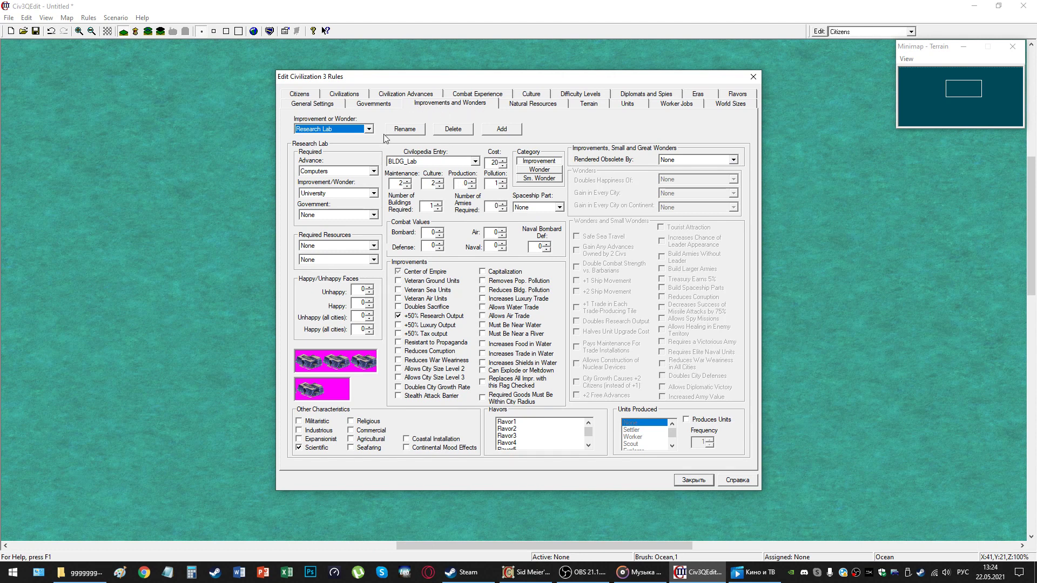
Review the rules of the Cathedral improvement and the Sistine Chapel wonder.
click(349, 129)
scroll(330, 162, up, 4)
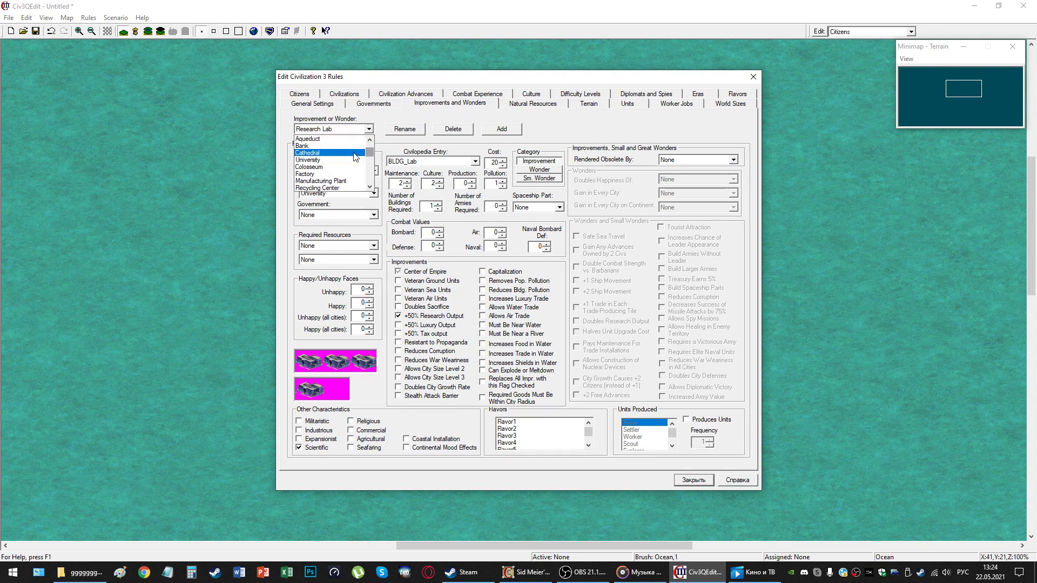
click(324, 151)
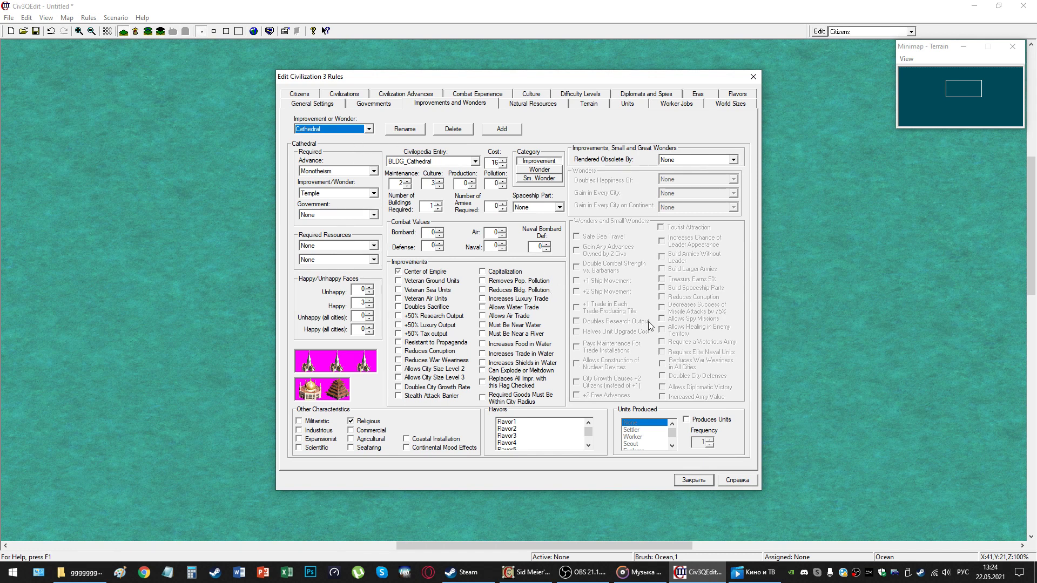
click(341, 129)
scroll(329, 162, down, 3)
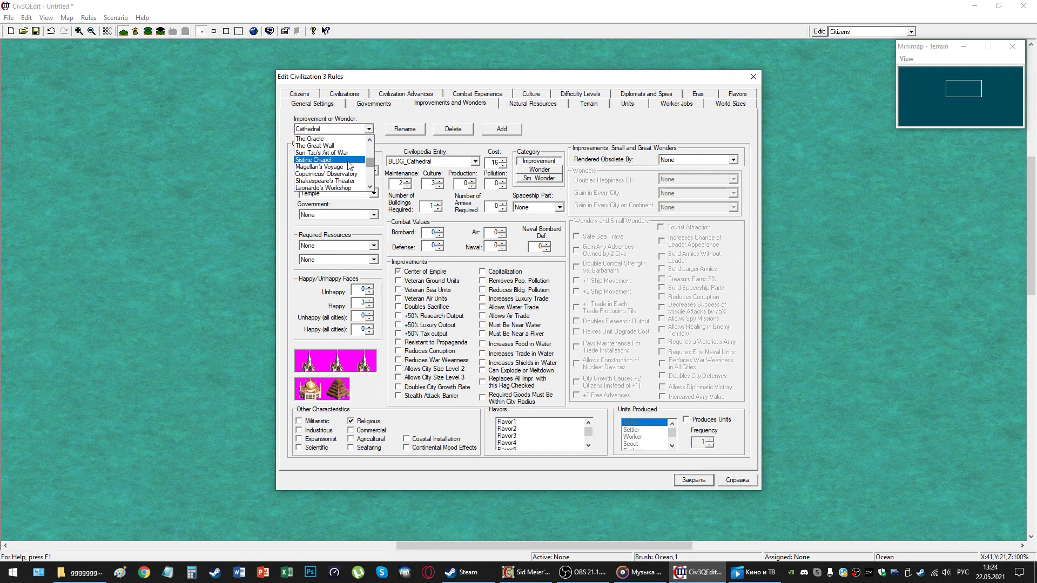
click(324, 163)
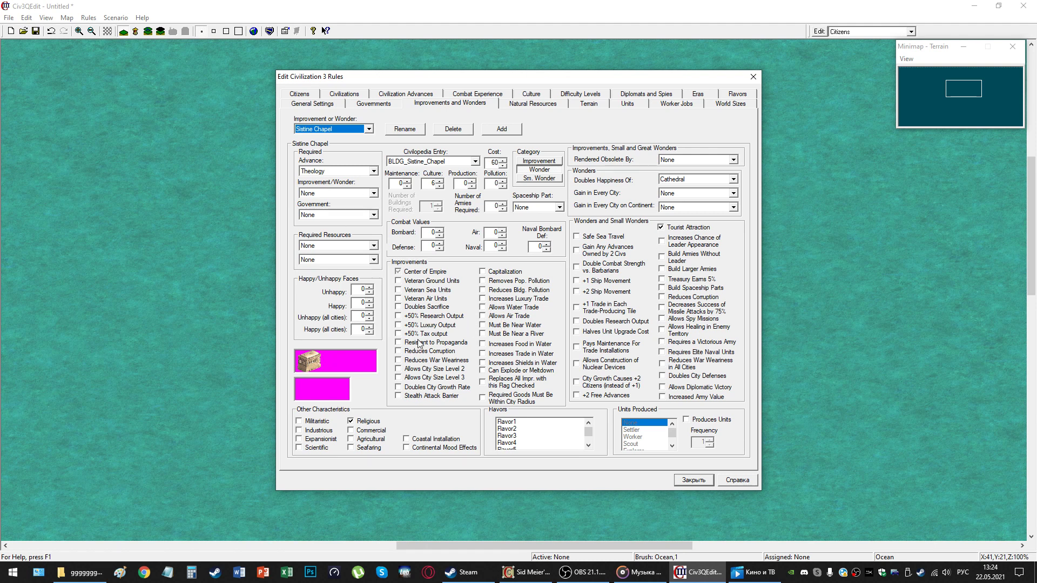
Examine the Sistine Chapel's improvement flags, obsolescence choices and Civilopedia entry options.
click(399, 326)
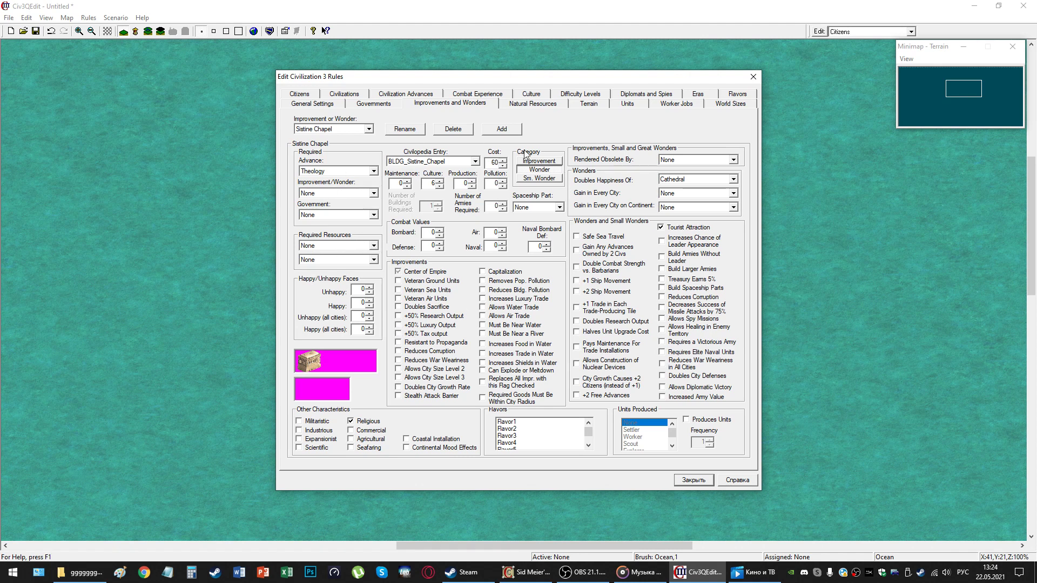
click(697, 160)
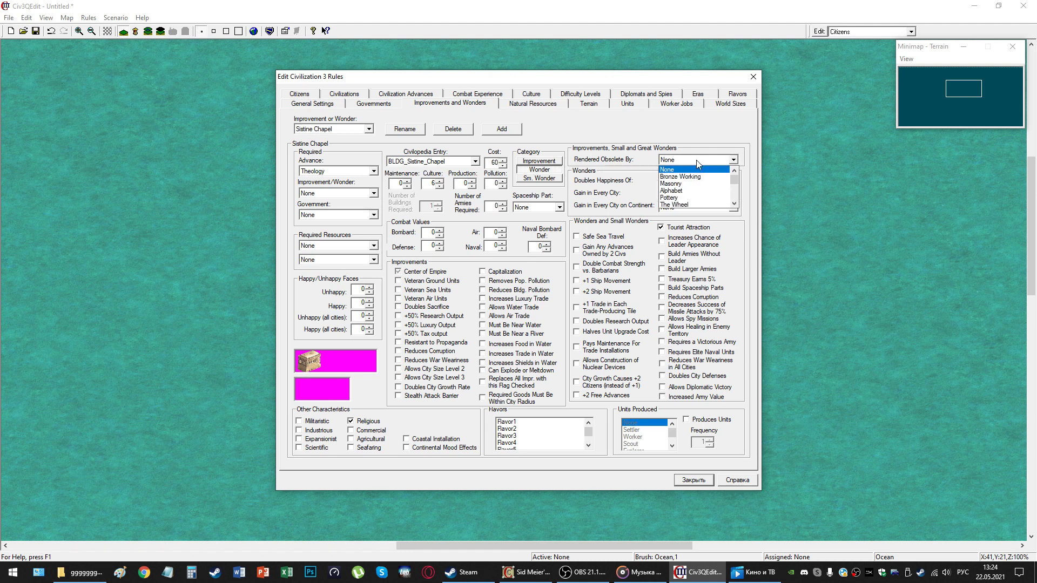
click(696, 160)
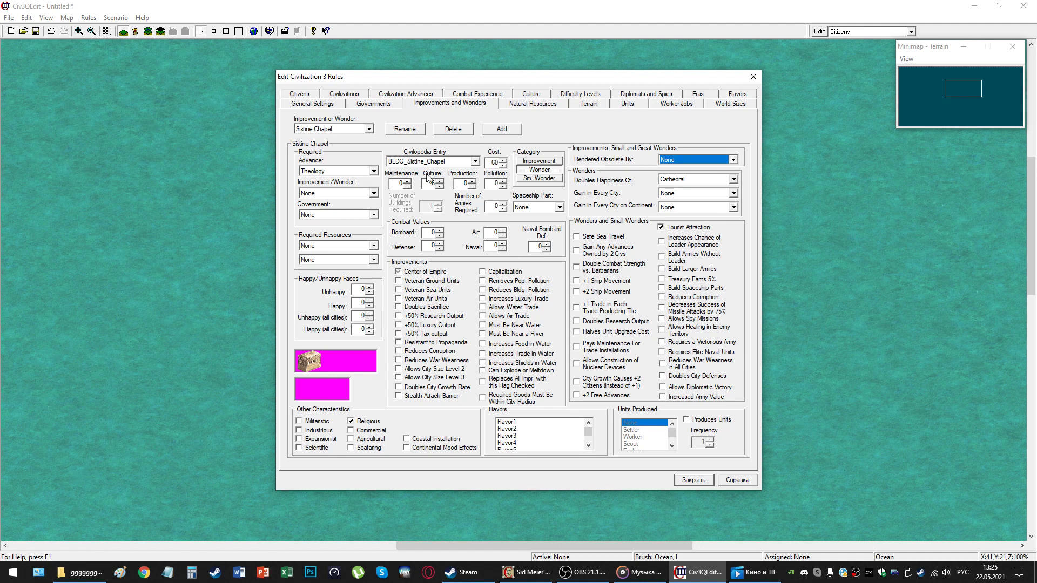
click(457, 162)
click(471, 162)
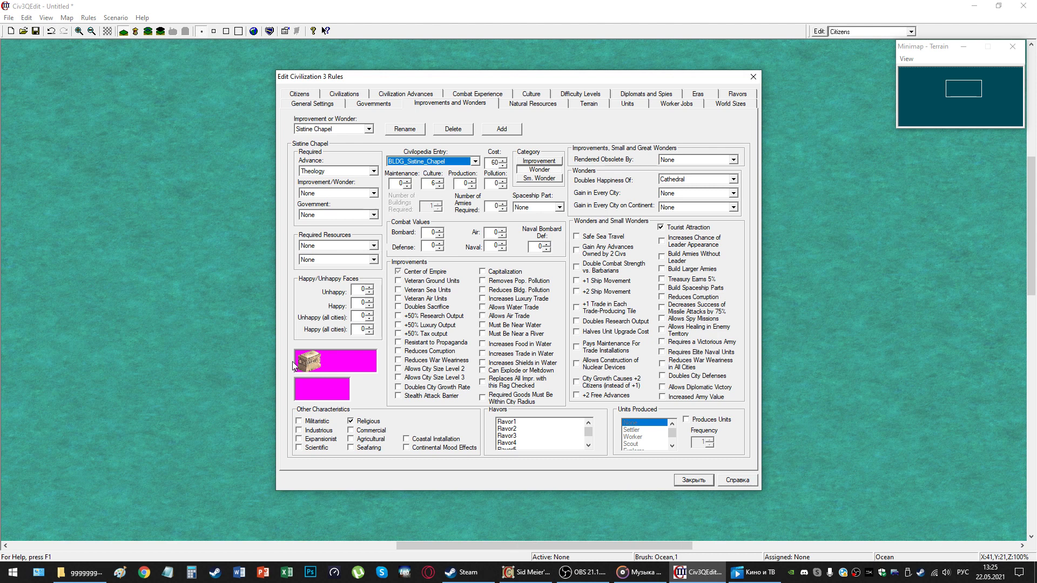
scroll(557, 435, down, 1)
click(432, 161)
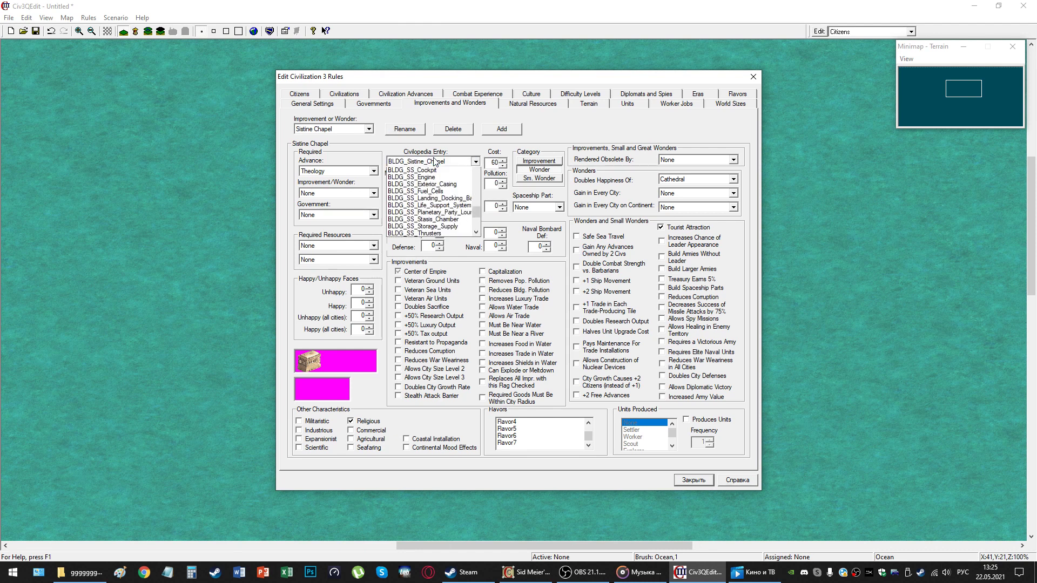
Display the Knights Templar wonder and look at its Civilopedia entry choices and the prompt for adding a new building.
click(333, 130)
scroll(367, 166, down, 3)
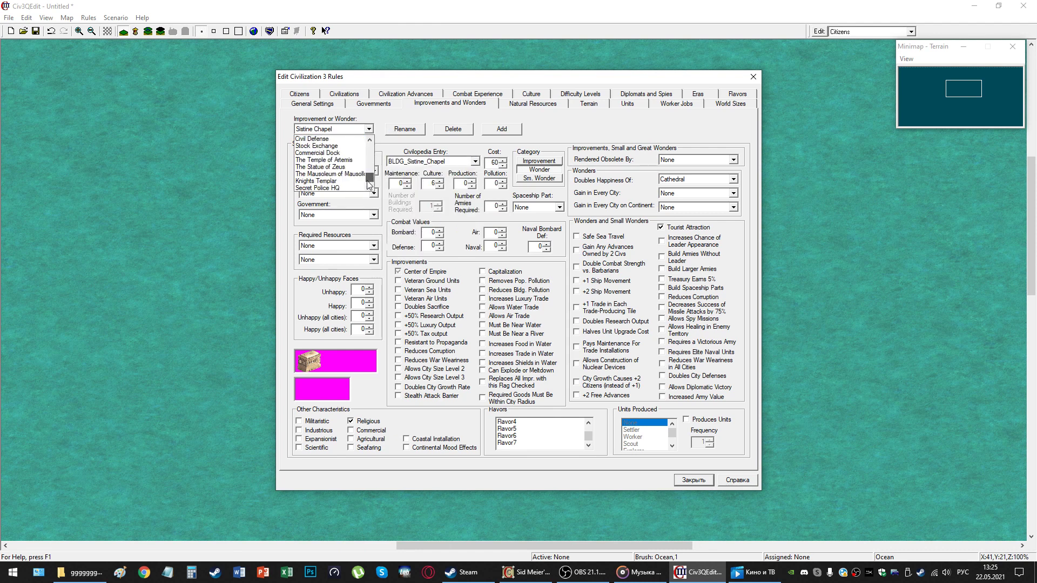
click(326, 184)
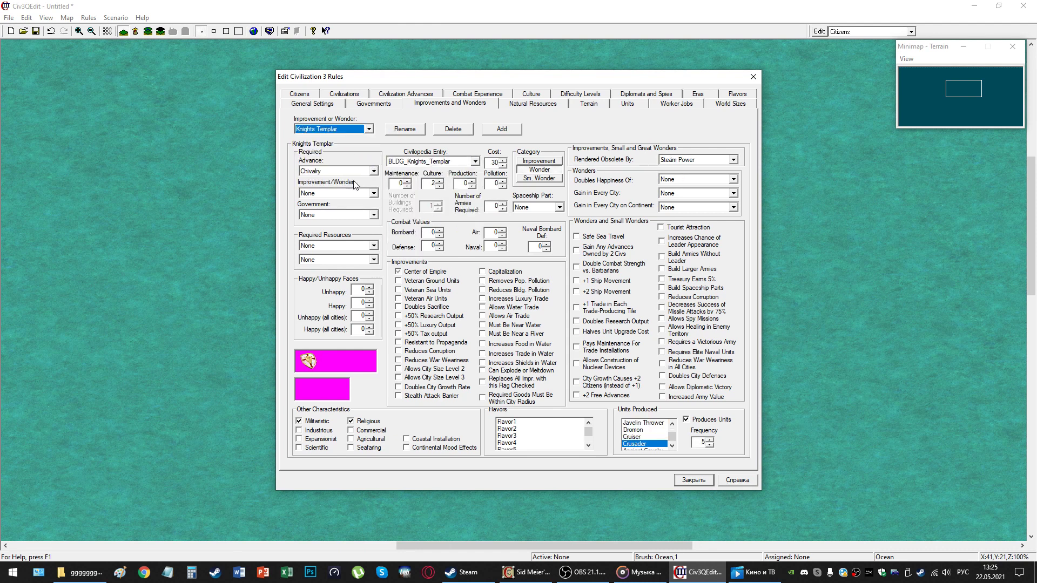
click(502, 130)
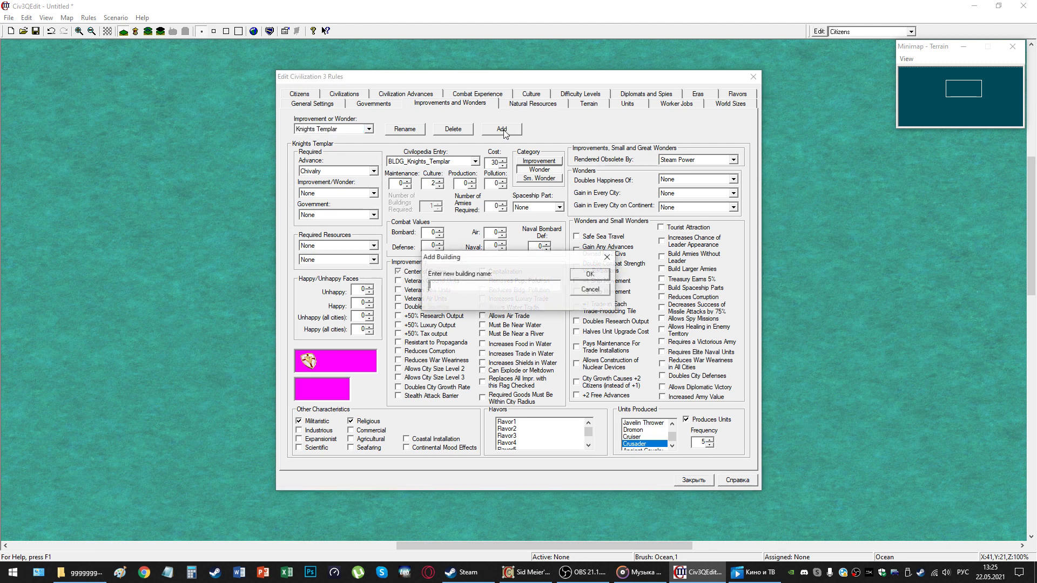
click(590, 289)
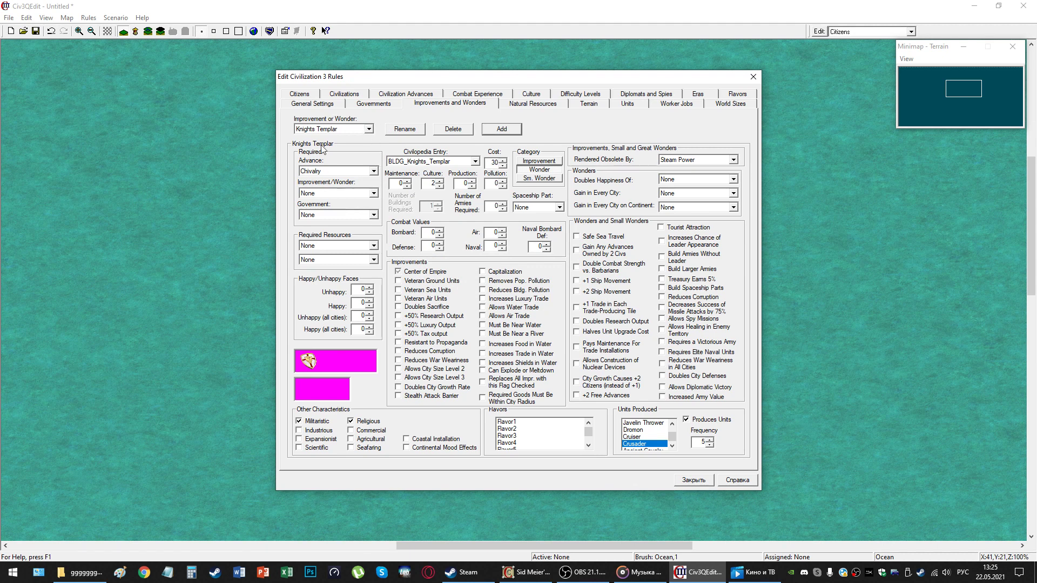
click(457, 162)
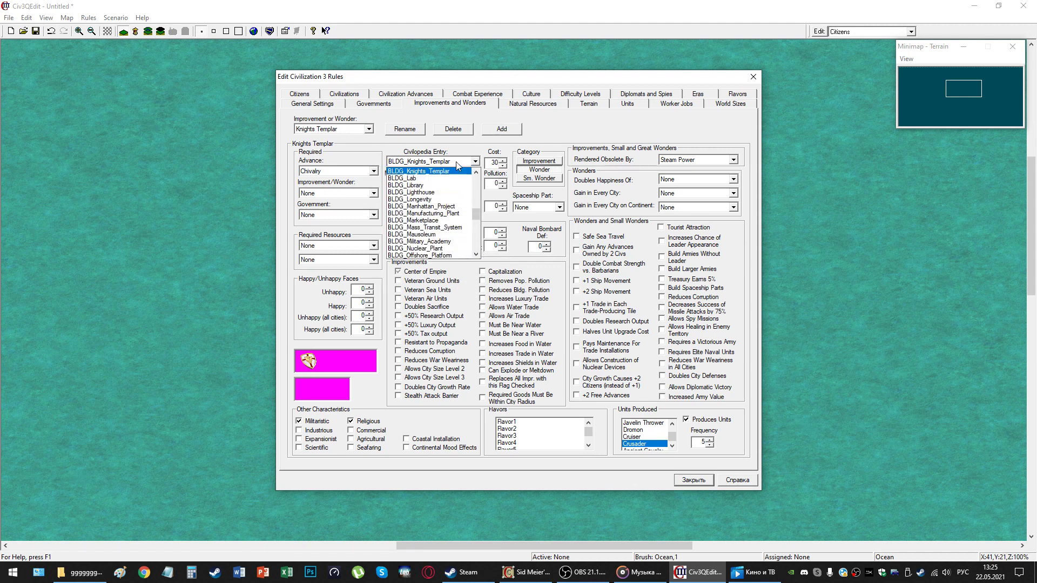
click(458, 167)
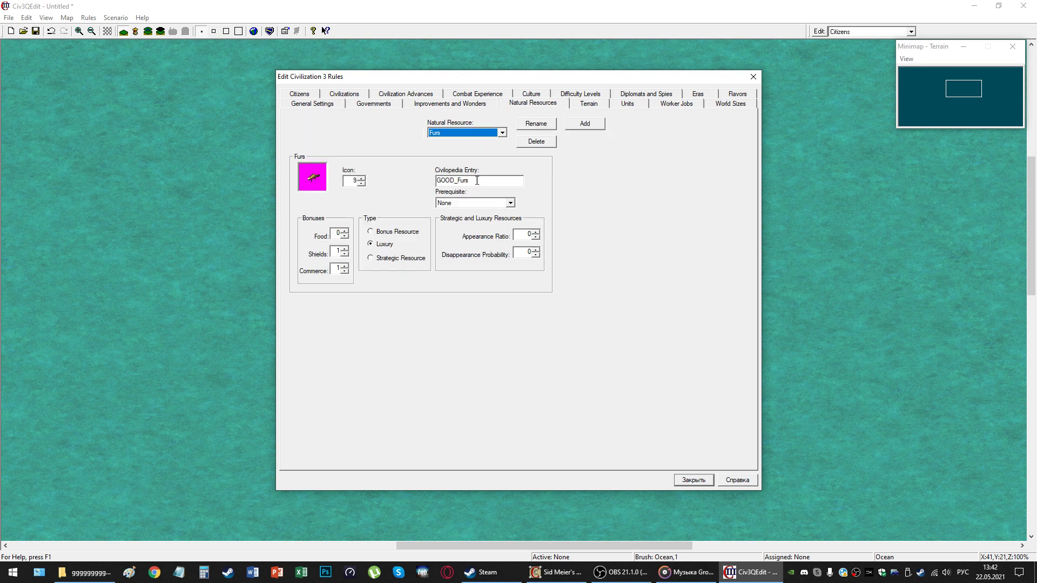
Set the icon number of the Furs natural resource to 8.
click(477, 134)
click(477, 134)
double_click(362, 183)
click(361, 184)
click(361, 184)
click(361, 184)
click(362, 185)
text(8)
key(Tab)
key(Tab)
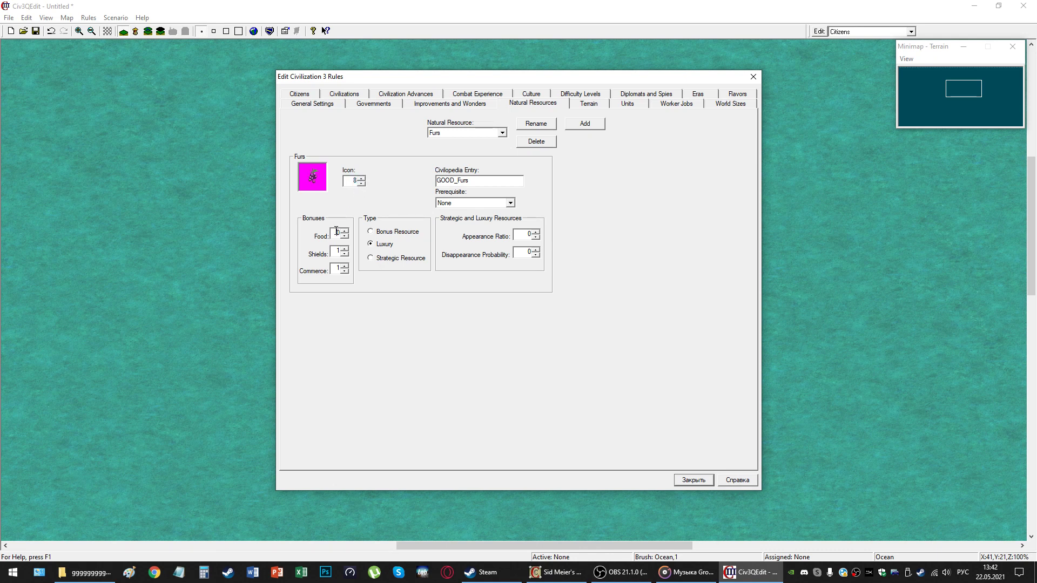
Try the Strategic Resource type for Furs, return it to Luxury and check the prerequisite choices, keeping None.
click(378, 260)
click(389, 247)
click(510, 203)
click(540, 194)
click(472, 203)
click(472, 208)
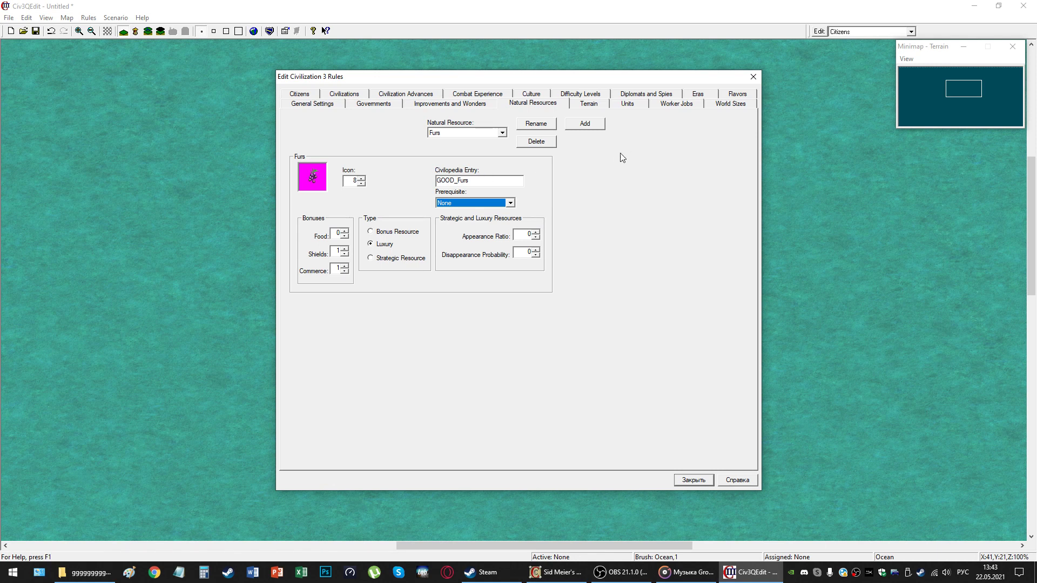
Open the world size rules, browse the available sizes and display Huge.
click(726, 106)
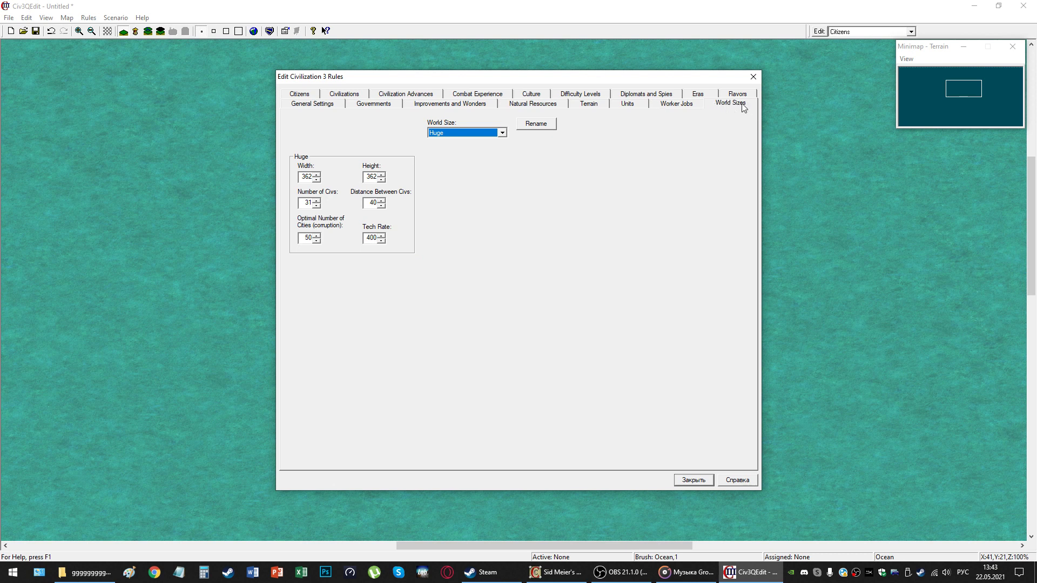
click(472, 135)
click(467, 164)
click(472, 133)
click(464, 133)
click(463, 135)
click(468, 171)
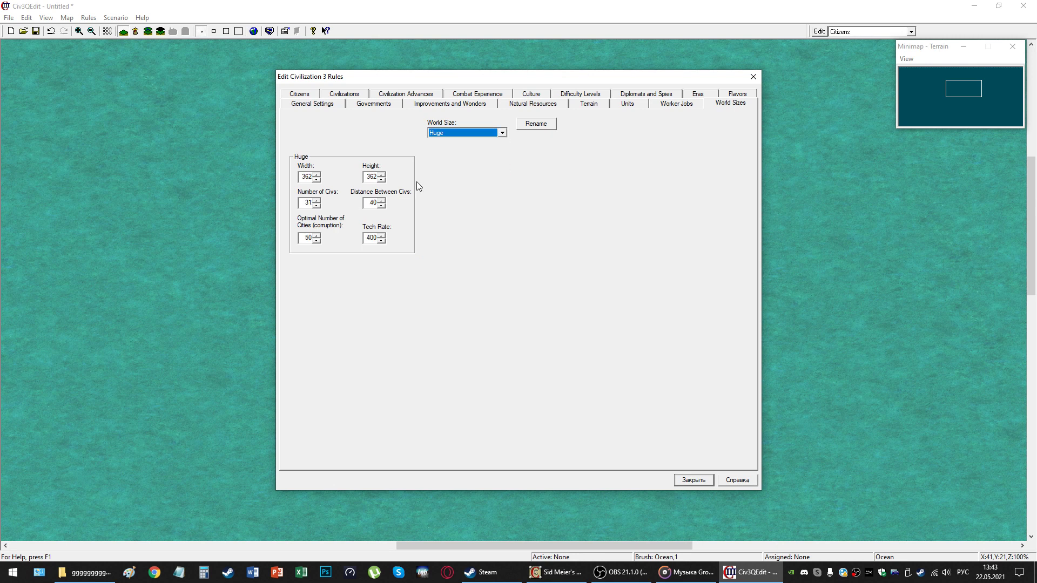
Go through the Huge world's width and height, and adjust its number of civs and distance between civs.
double_click(307, 177)
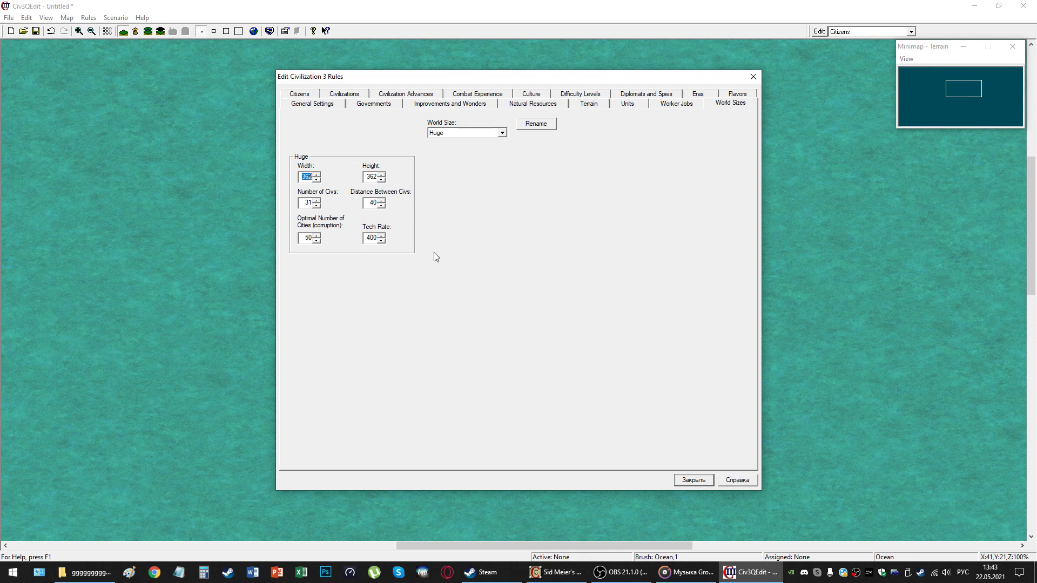
click(317, 206)
click(317, 200)
drag(363, 177, 392, 178)
click(381, 201)
click(382, 206)
click(381, 205)
click(381, 206)
click(382, 206)
click(383, 207)
Adjust the Huge world's optimal number of cities and edit its tech rate.
click(304, 235)
click(317, 240)
key(Up)
click(317, 236)
double_click(316, 236)
click(318, 241)
click(317, 241)
click(318, 242)
click(373, 241)
key(BackSpace)
click(462, 133)
click(463, 133)
click(385, 261)
Open the worker job rules and examine the Mine job's order and required resource choices.
click(689, 107)
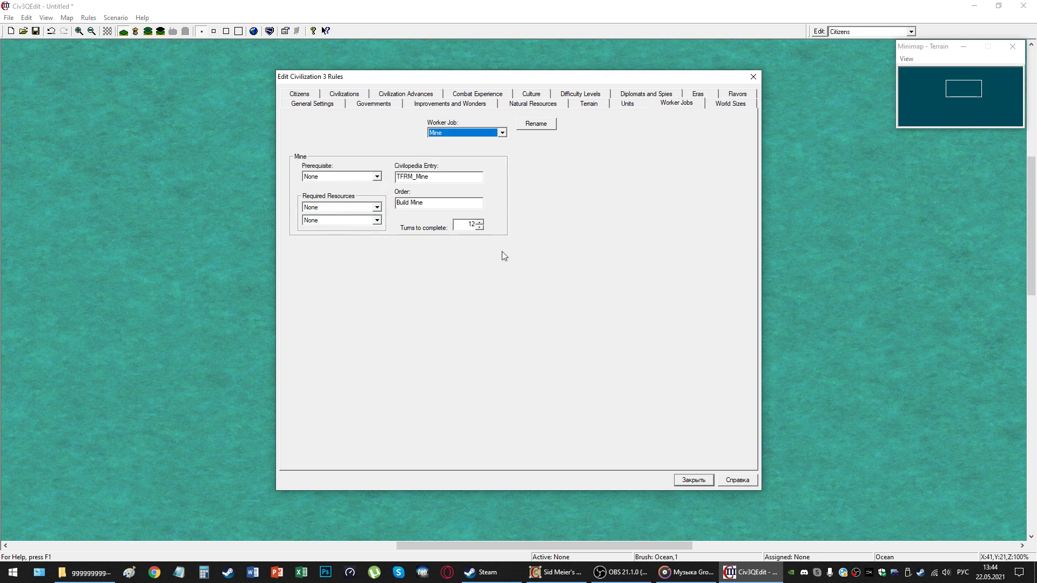
click(448, 205)
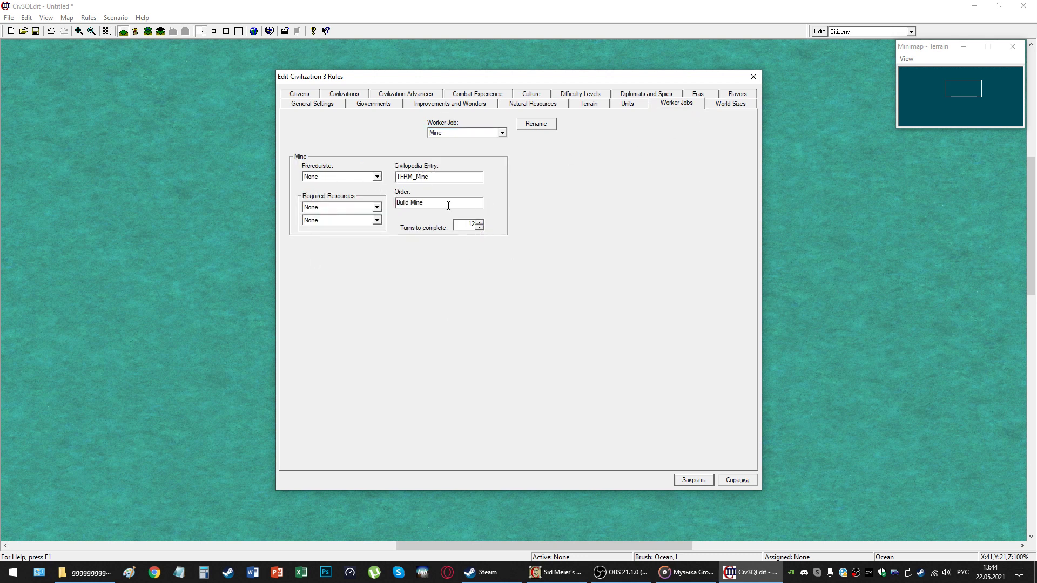
drag(449, 206, 373, 218)
click(348, 211)
click(562, 139)
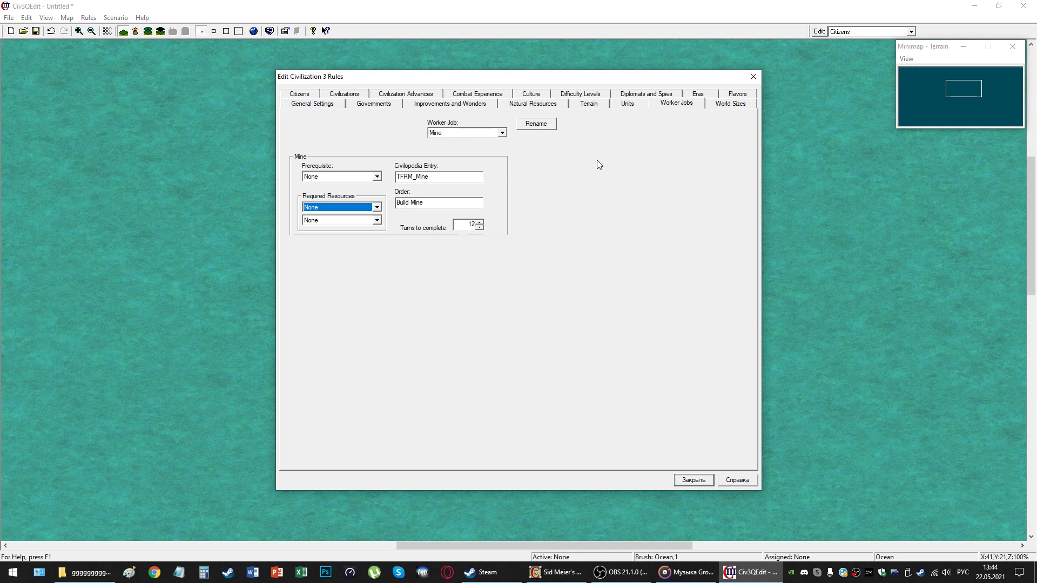
Open the difficulty level rules, browse several levels, and display Chieftain with its number of defensive land units selected.
click(595, 94)
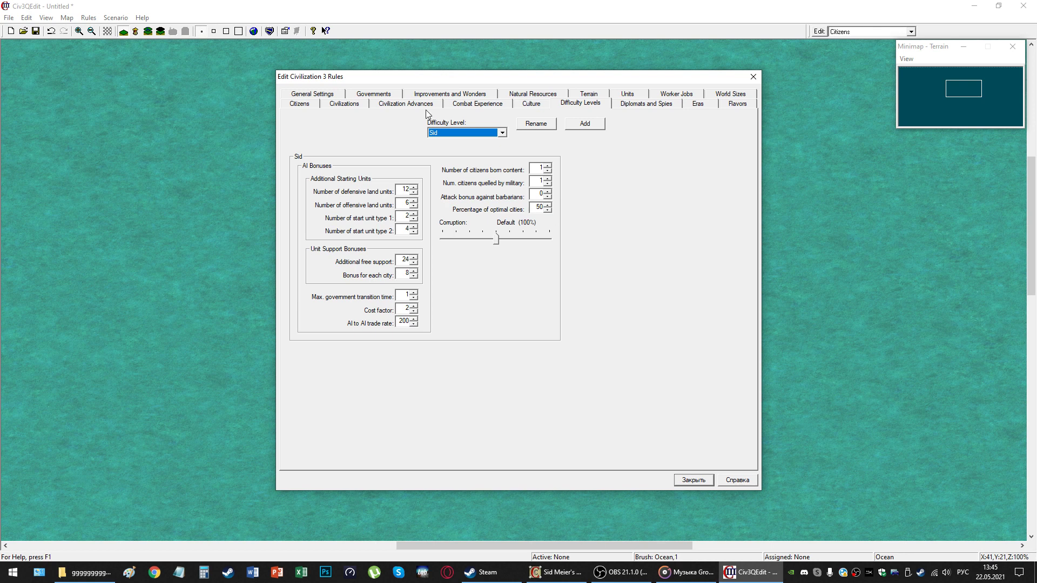
click(462, 131)
click(462, 141)
click(462, 132)
click(459, 195)
click(463, 133)
scroll(463, 146, up, 2)
click(457, 140)
double_click(406, 187)
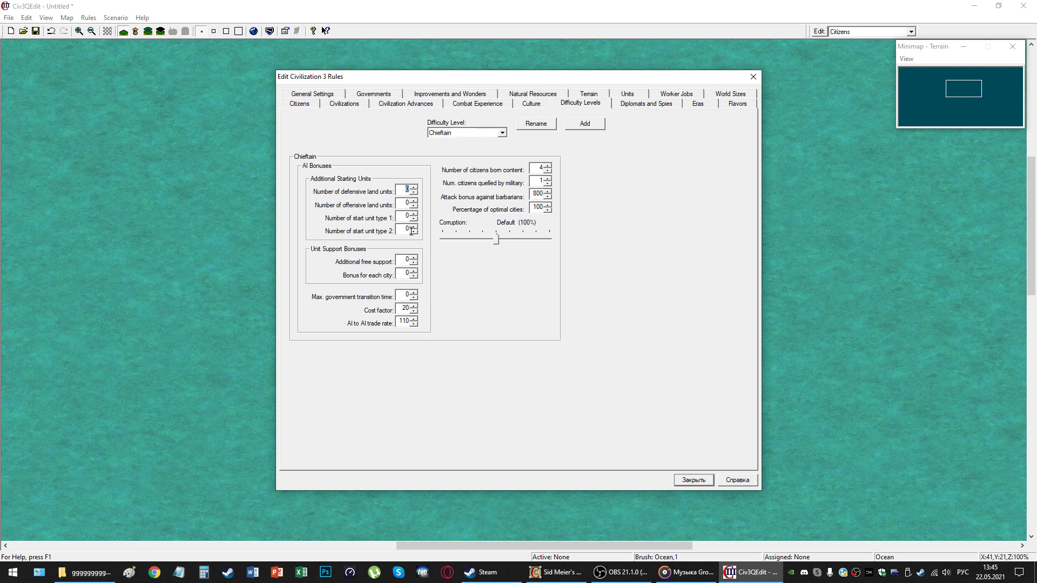
Examine Chieftain's additional free support, maximum government transition time, cost factor and AI to AI trade rate.
click(408, 259)
double_click(408, 259)
double_click(408, 261)
double_click(407, 295)
double_click(403, 306)
drag(397, 322, 414, 323)
Display the Sid difficulty level and examine its number of defensive land units, free support and bonus for each city.
click(460, 132)
click(446, 192)
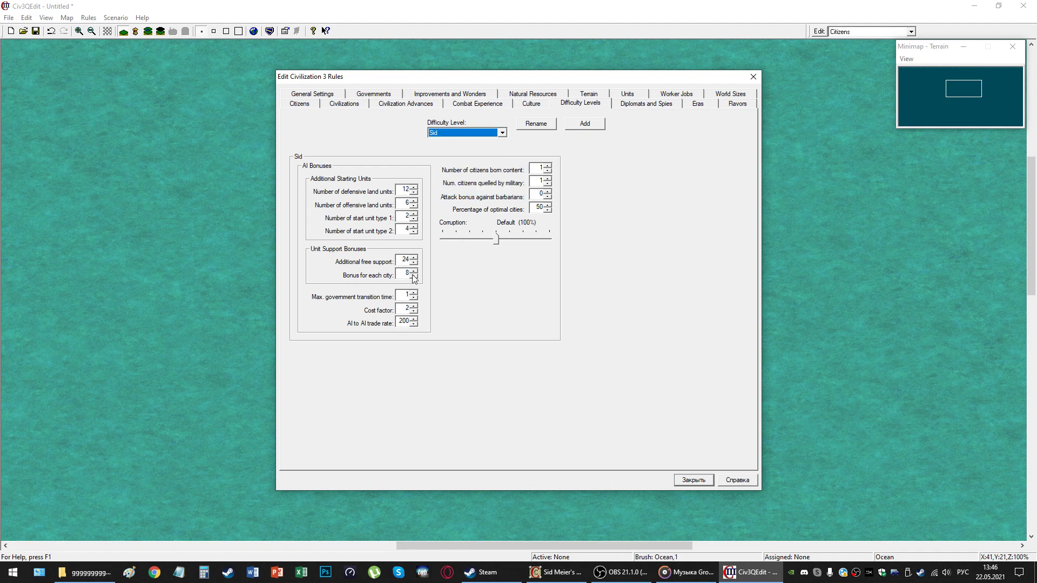
click(402, 189)
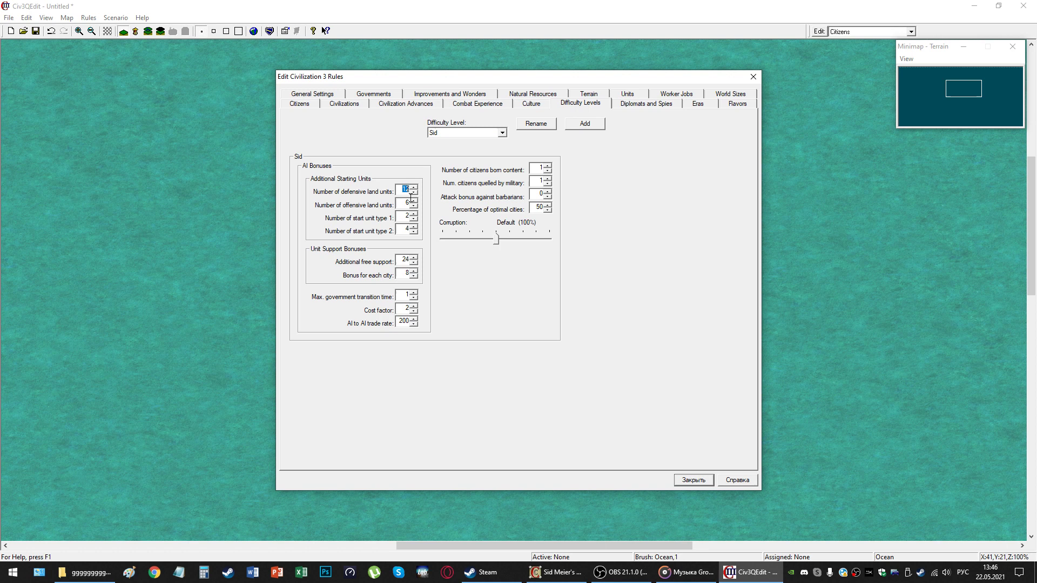
double_click(406, 260)
click(405, 274)
Adjust Sid's cost factor and try out the corruption slider.
click(415, 312)
drag(408, 307, 402, 308)
click(399, 306)
double_click(399, 306)
click(413, 311)
click(413, 312)
click(413, 312)
drag(498, 243, 495, 240)
Revisit the rules for governments, improvements and wonders, natural resources and terrain.
click(386, 97)
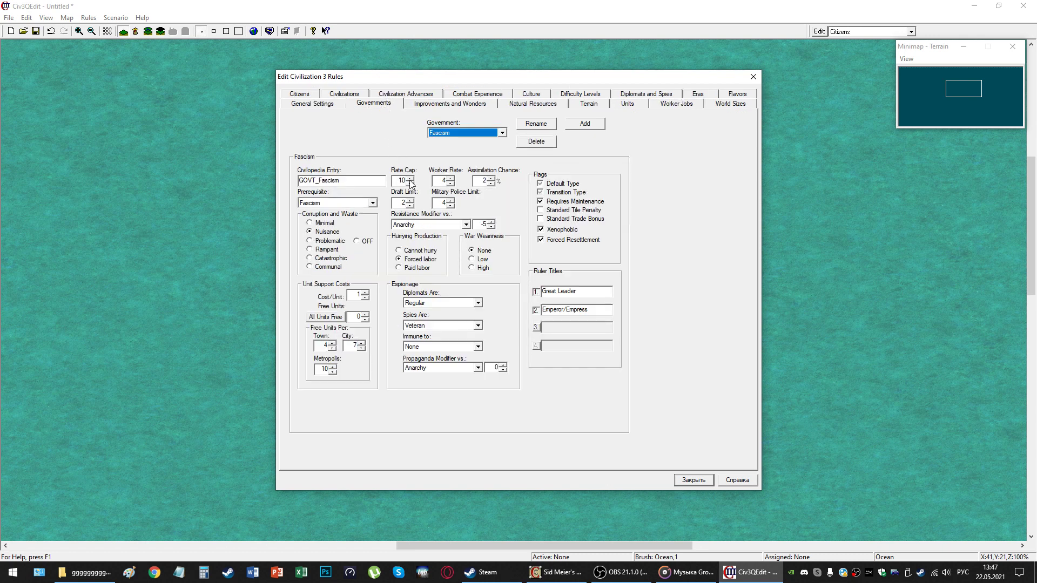
click(459, 106)
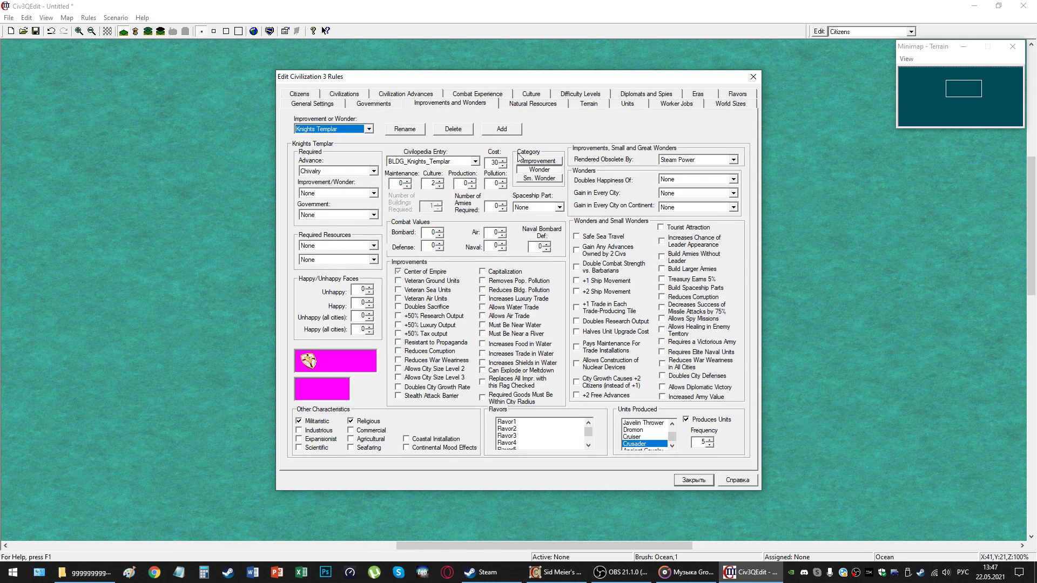
click(533, 105)
click(593, 105)
click(398, 105)
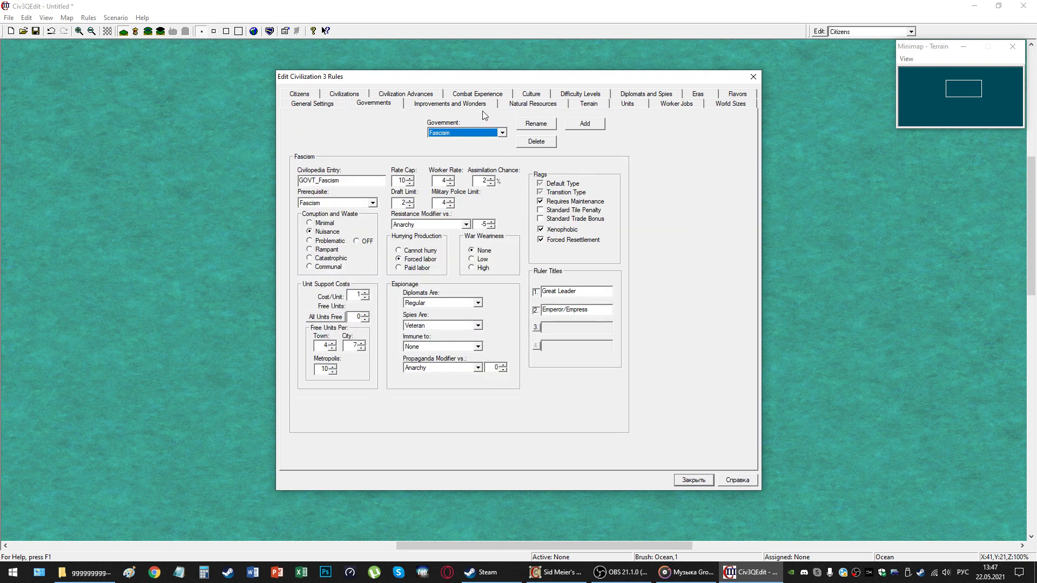
click(450, 104)
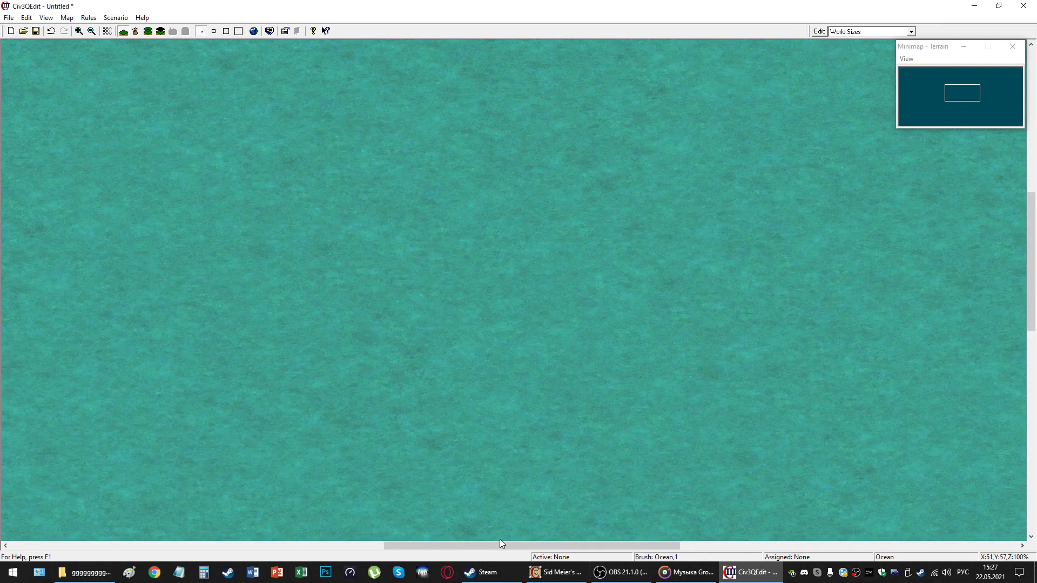
Start generating a new map with the Huge world size and set its width and height to 160.
drag(500, 543, 518, 544)
scroll(644, 387, down, 3)
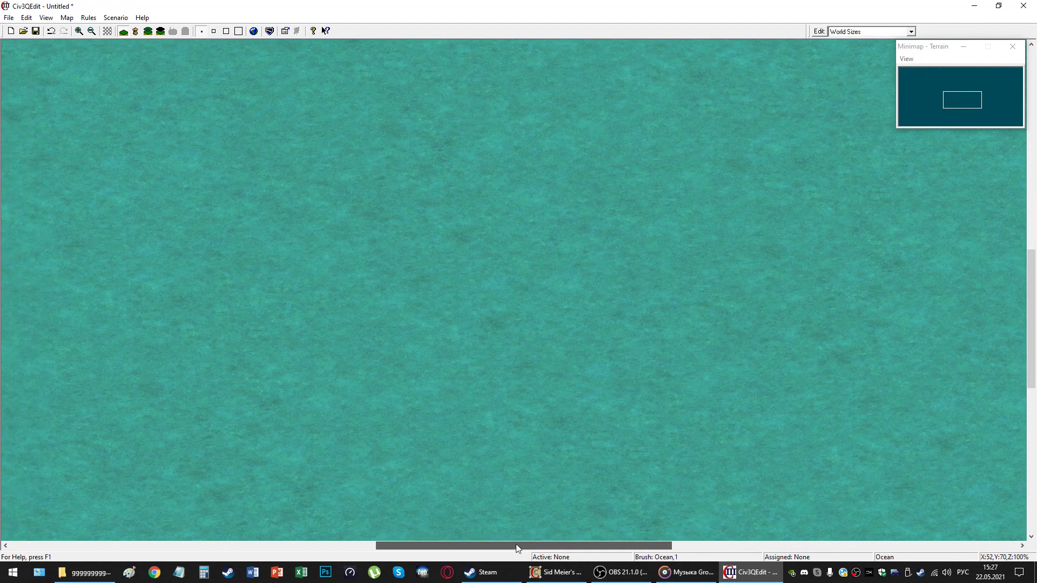
click(67, 18)
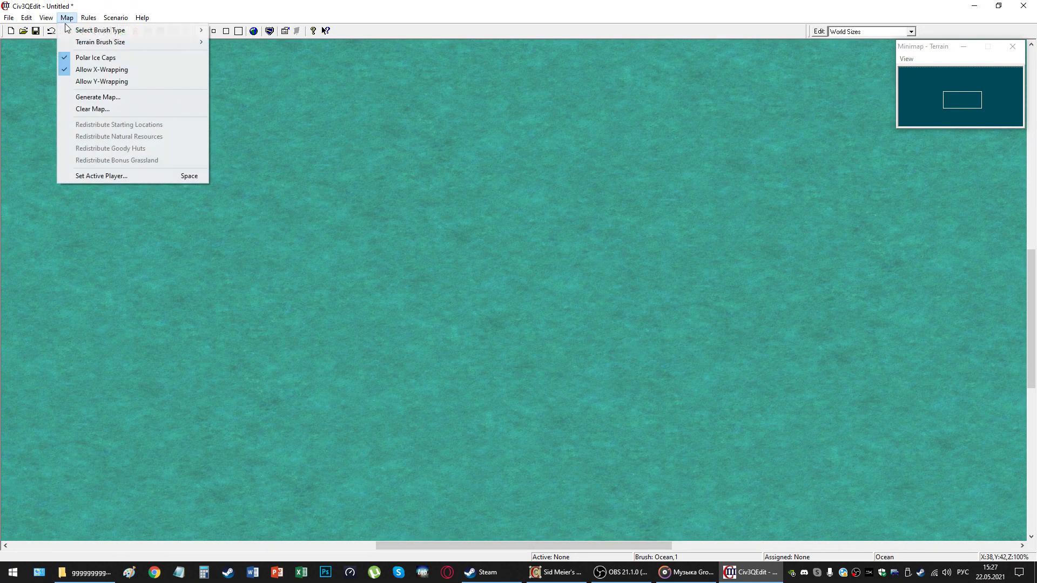
click(103, 97)
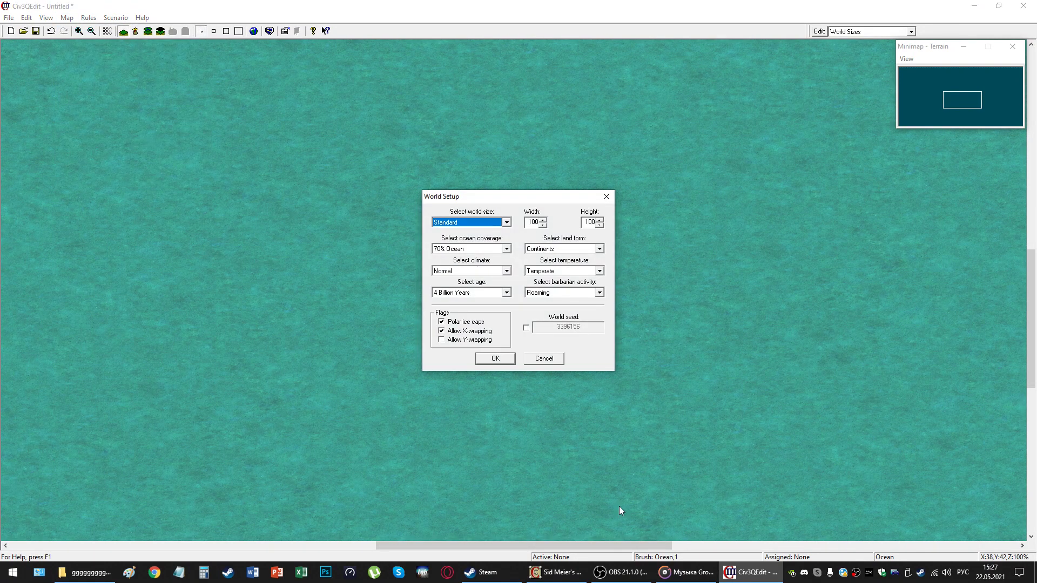
click(455, 222)
click(475, 261)
double_click(532, 224)
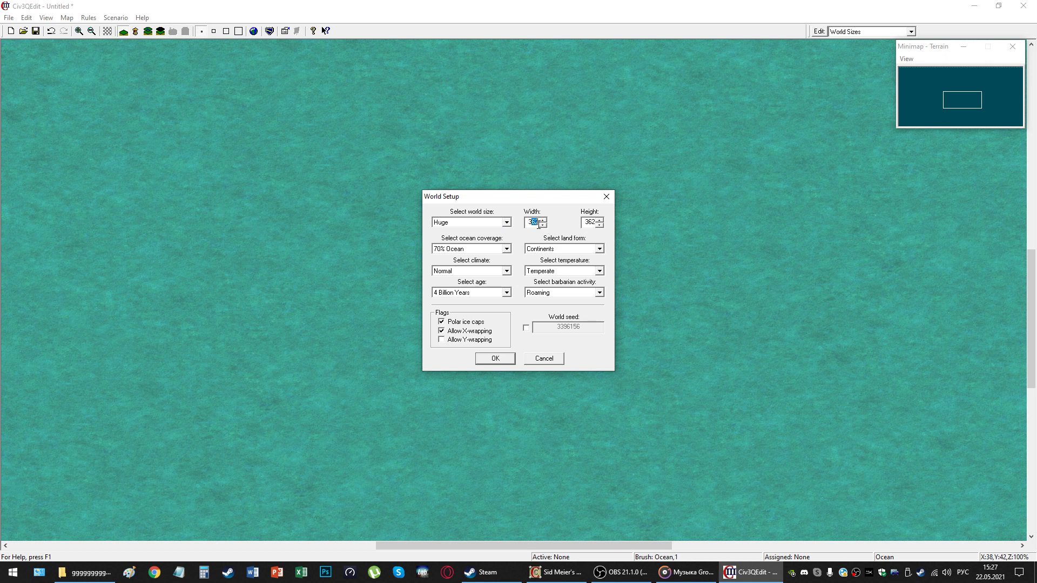
text(1)
key(Tab)
text(1)
Set the ocean coverage to 60% and the land form to Pangaea, and generate the map.
click(506, 248)
click(480, 272)
click(572, 249)
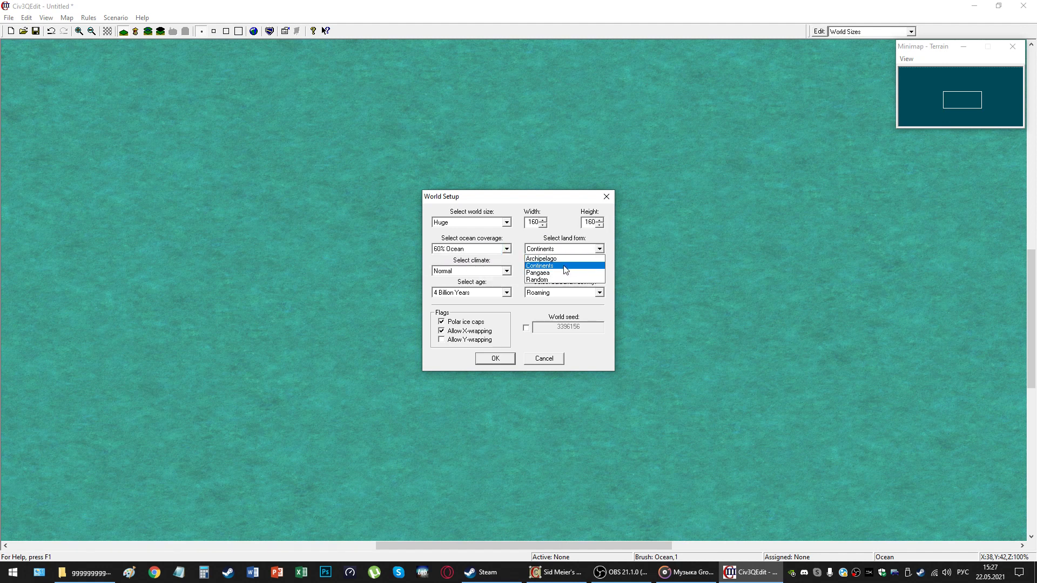
click(573, 265)
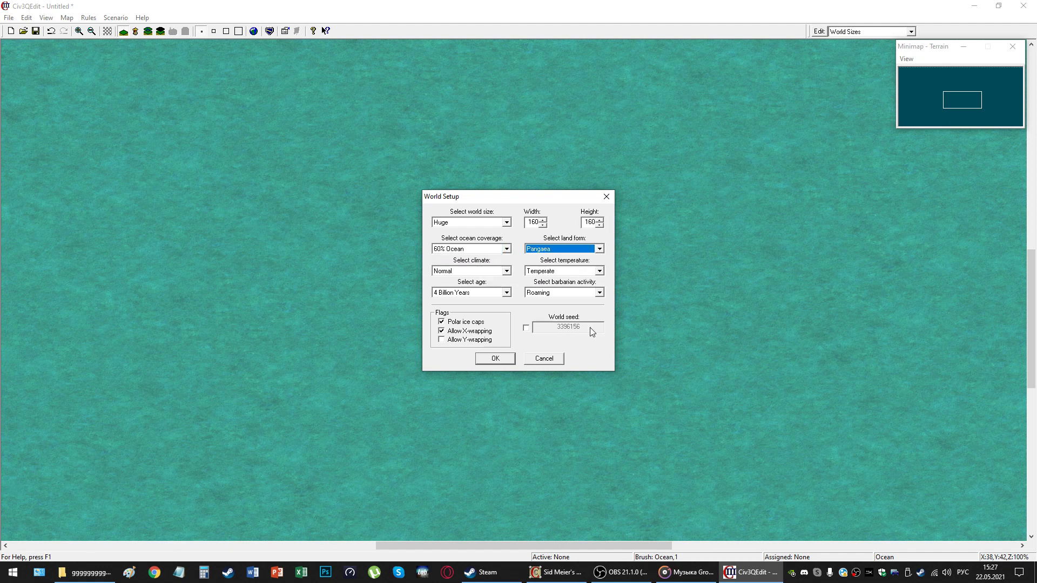
click(495, 360)
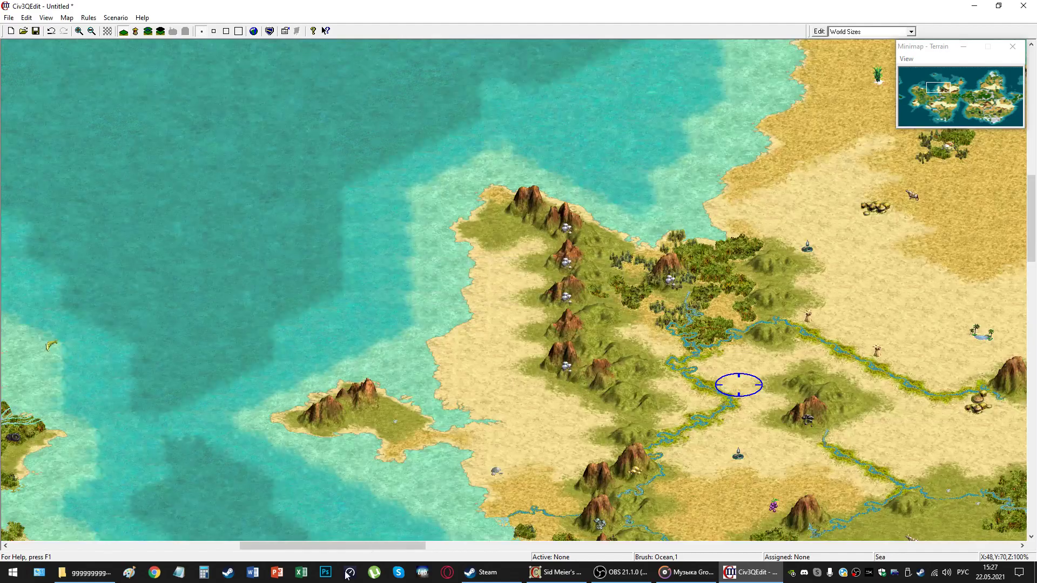
Paint forest with the size 3 terrain brush over the sea northwest of the northeastern landmass.
drag(407, 546, 514, 546)
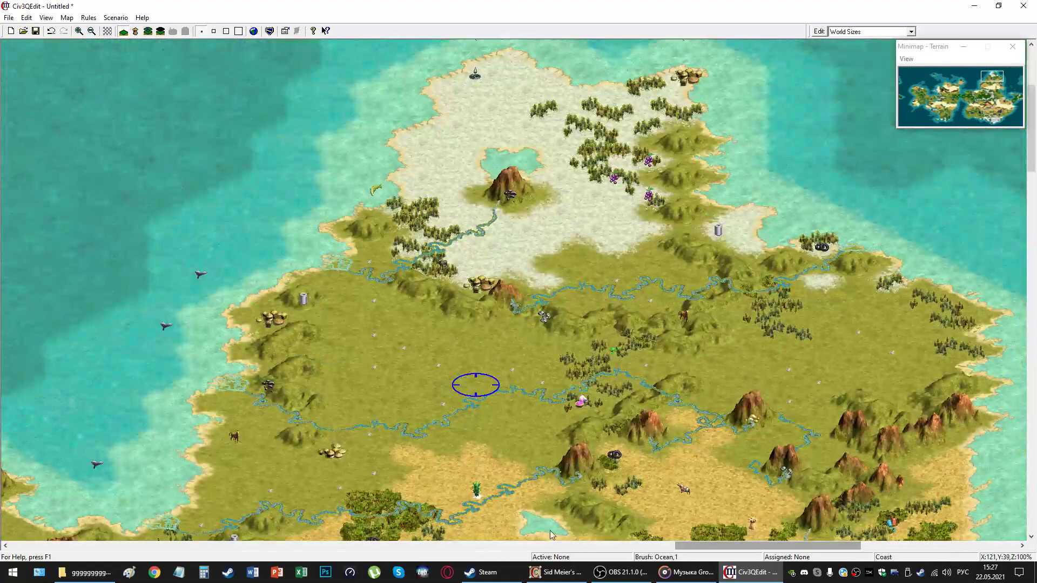
click(123, 31)
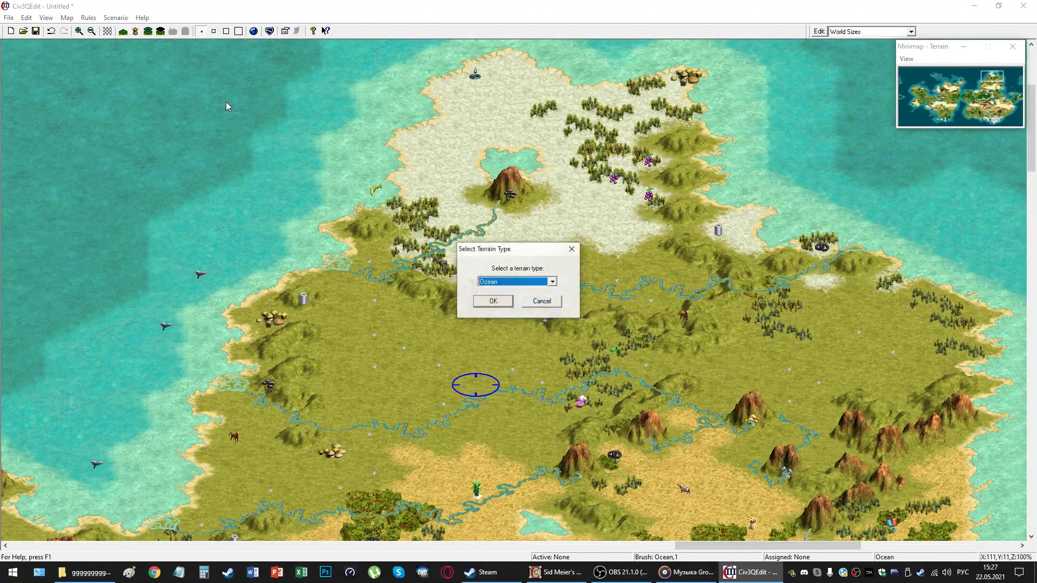
click(513, 282)
scroll(519, 319, up, 1)
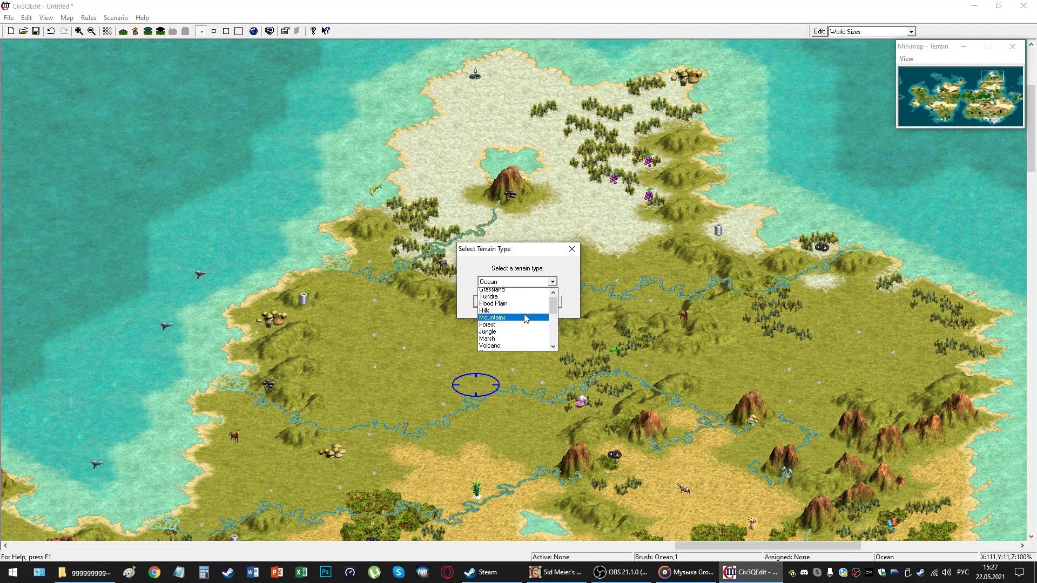
click(505, 339)
click(487, 303)
click(226, 31)
mouse_move(228, 126)
mouse_down()
mouse_move(210, 185)
mouse_move(119, 346)
mouse_up()
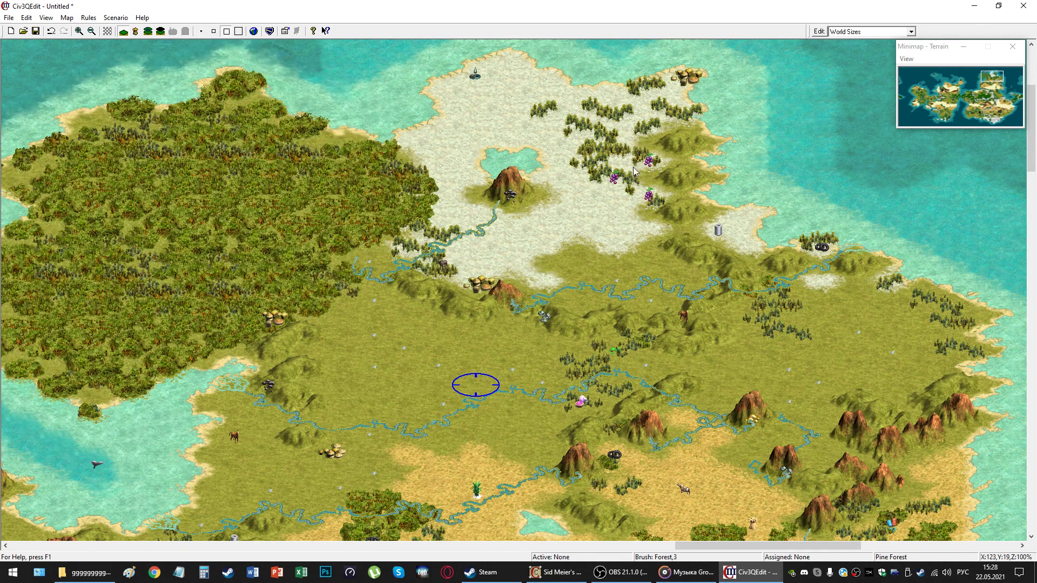
Paint more forest with the same brush over the sea off the landmass's eastern coast.
drag(634, 172, 784, 421)
scroll(756, 346, right, 5)
scroll(756, 345, down, 5)
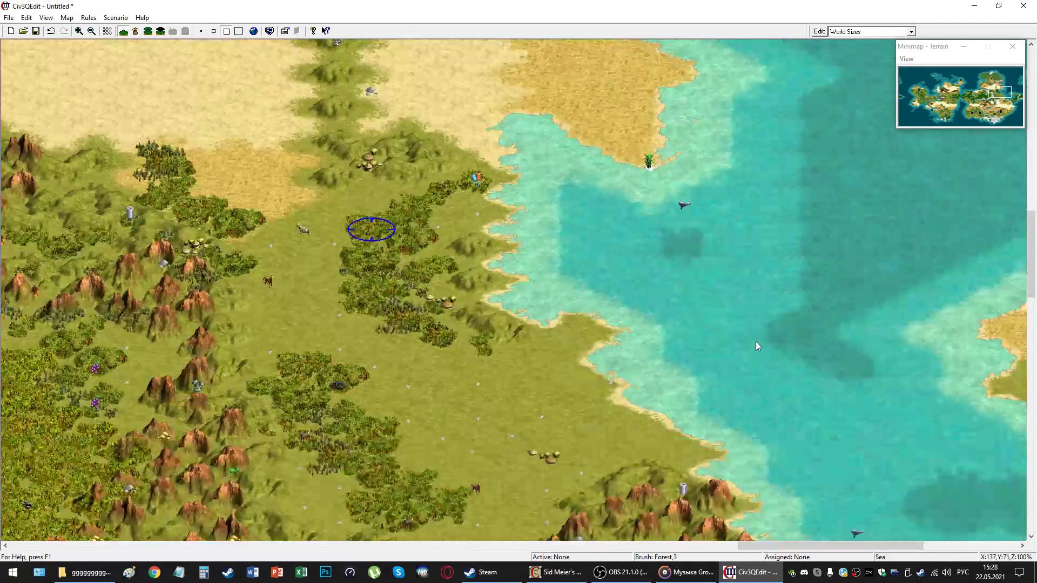
scroll(756, 346, up, 5)
mouse_move(729, 432)
mouse_down()
mouse_move(840, 296)
mouse_move(781, 271)
mouse_move(734, 332)
mouse_move(702, 509)
mouse_move(788, 543)
mouse_move(680, 546)
mouse_move(694, 547)
mouse_up()
scroll(550, 317, down, 7)
scroll(549, 317, up, 6)
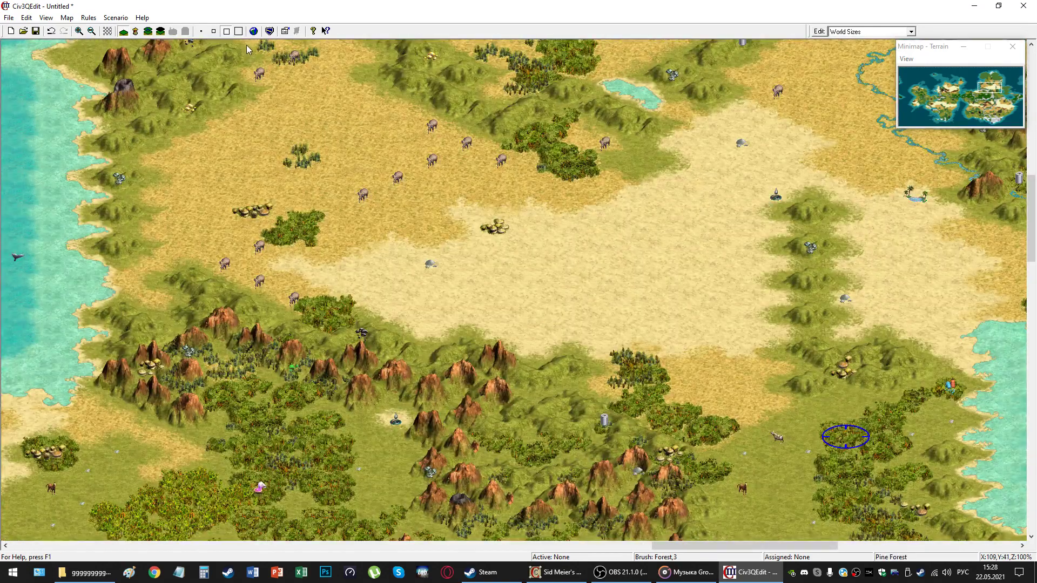
Set Russia as the active player.
click(269, 31)
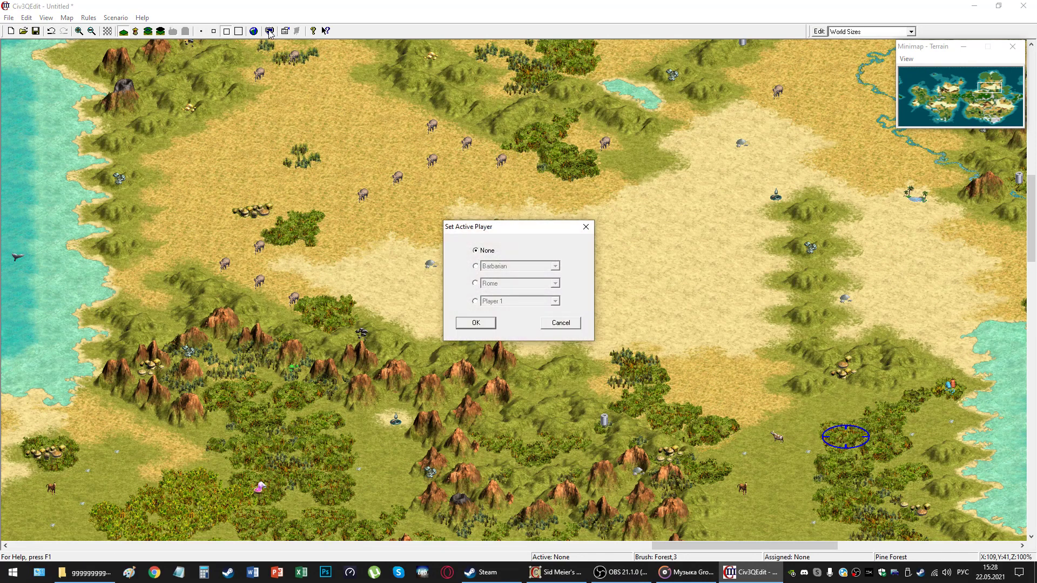
click(476, 283)
click(522, 284)
scroll(523, 319, down, 1)
click(504, 314)
click(476, 323)
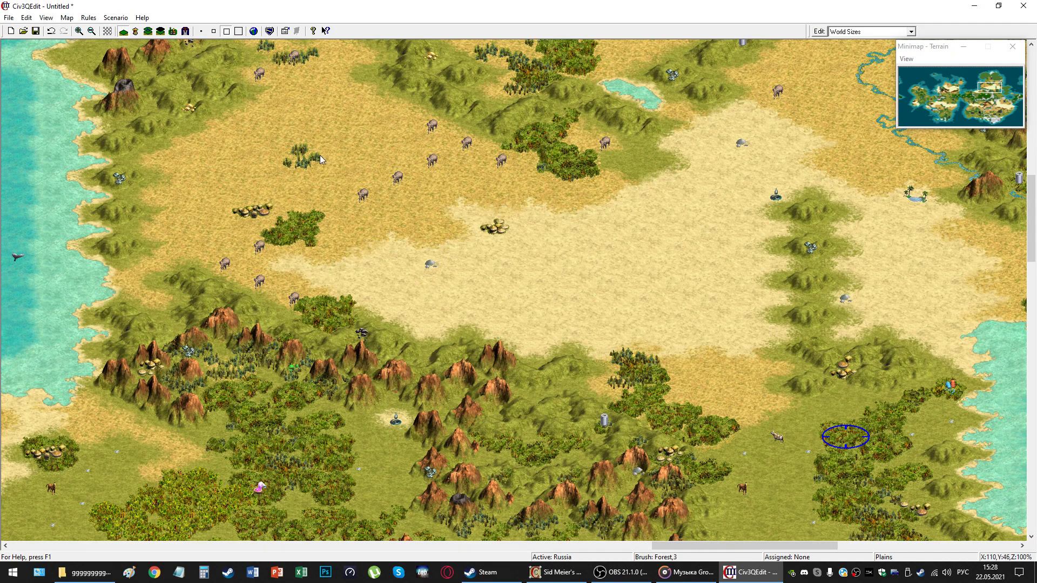
Choose a city size for the city brush and place Russia's first town on the bay's western shore.
click(172, 31)
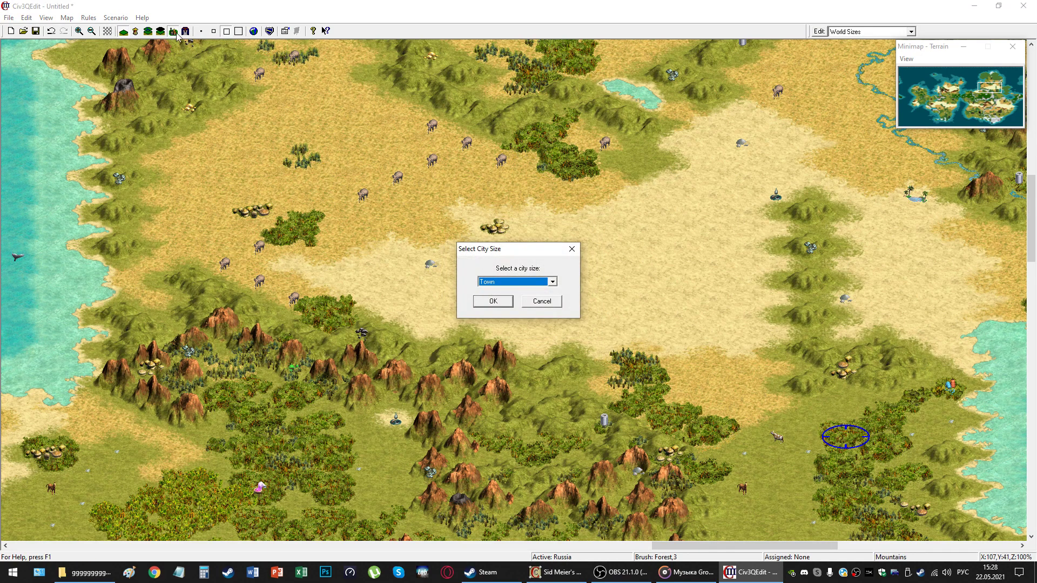
click(489, 282)
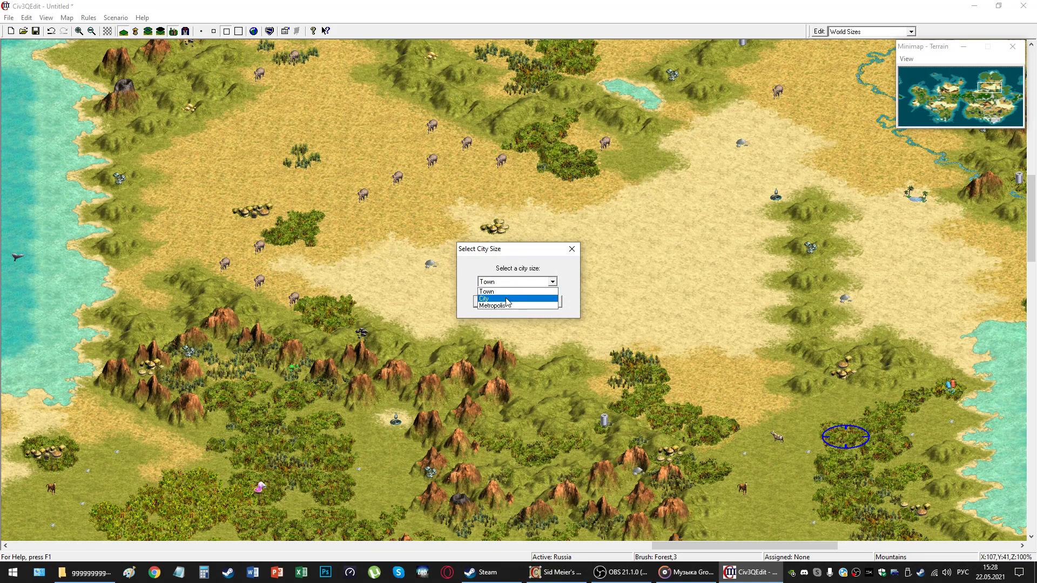
click(507, 299)
click(492, 303)
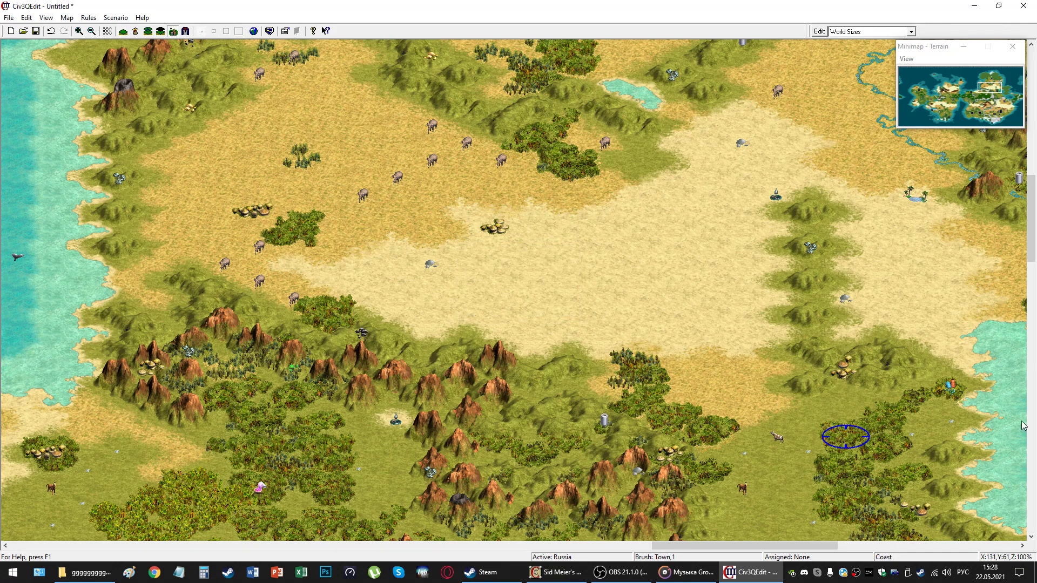
drag(694, 546, 726, 546)
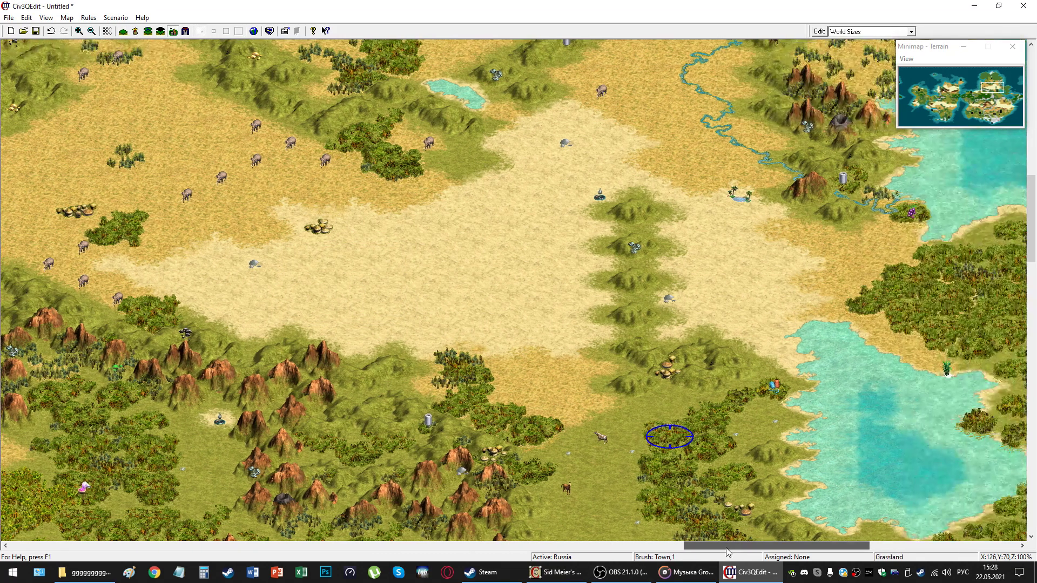
click(776, 352)
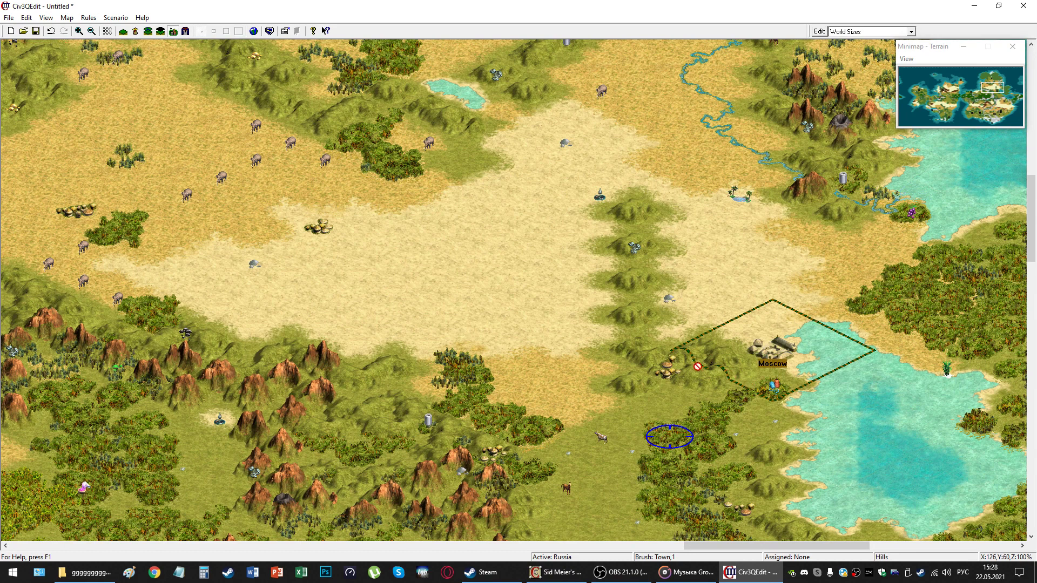
Place more Russian towns across the desert, the hills and the grassland west of the first town.
click(591, 293)
click(455, 216)
click(652, 148)
click(638, 212)
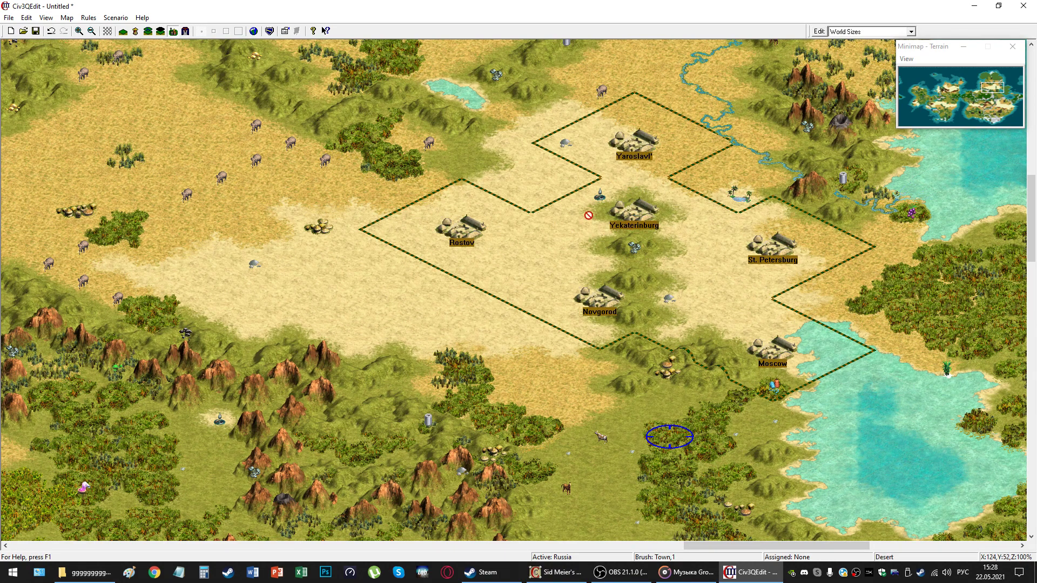
click(635, 381)
click(496, 382)
click(600, 469)
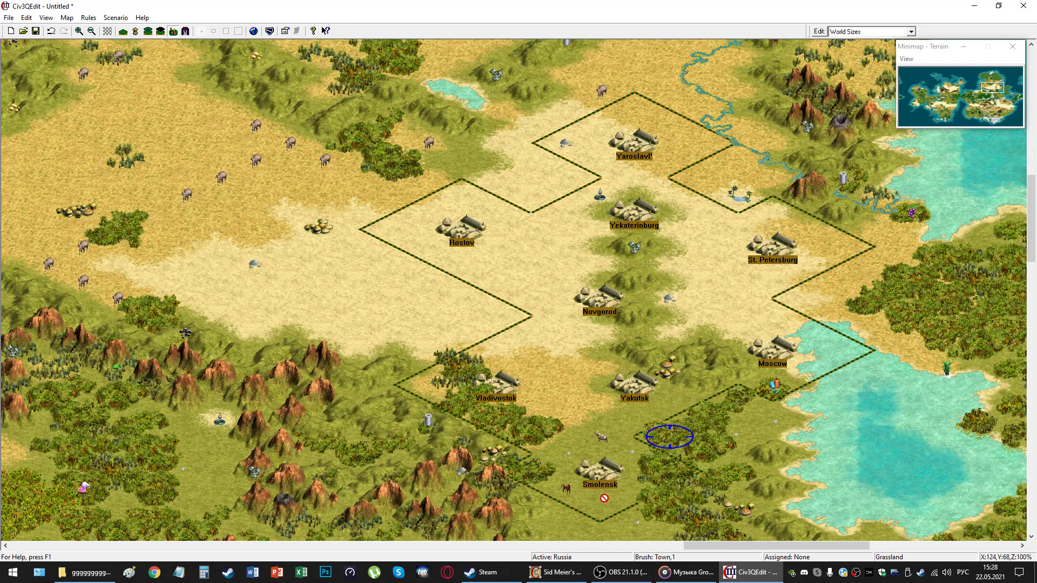
Place further Russian towns across the grassland, forest and mountains to the south and southwest.
scroll(757, 341, down, 2)
click(754, 337)
scroll(720, 411, down, 2)
click(729, 394)
click(531, 371)
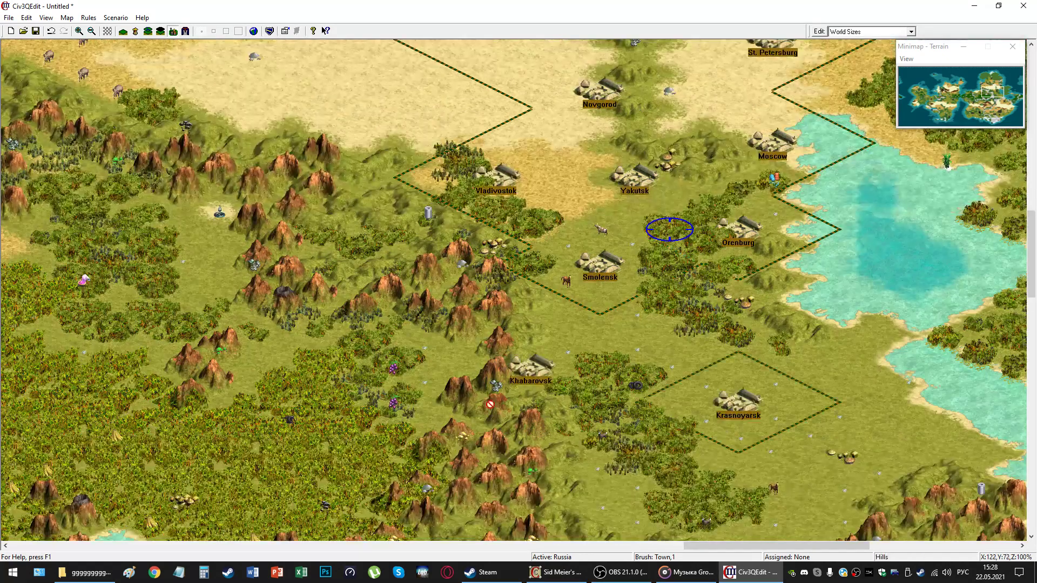
click(393, 367)
click(219, 418)
Choose the Rifleman unit type and place Riflemen in and around Smolensk and Krasnoyarsk.
click(505, 294)
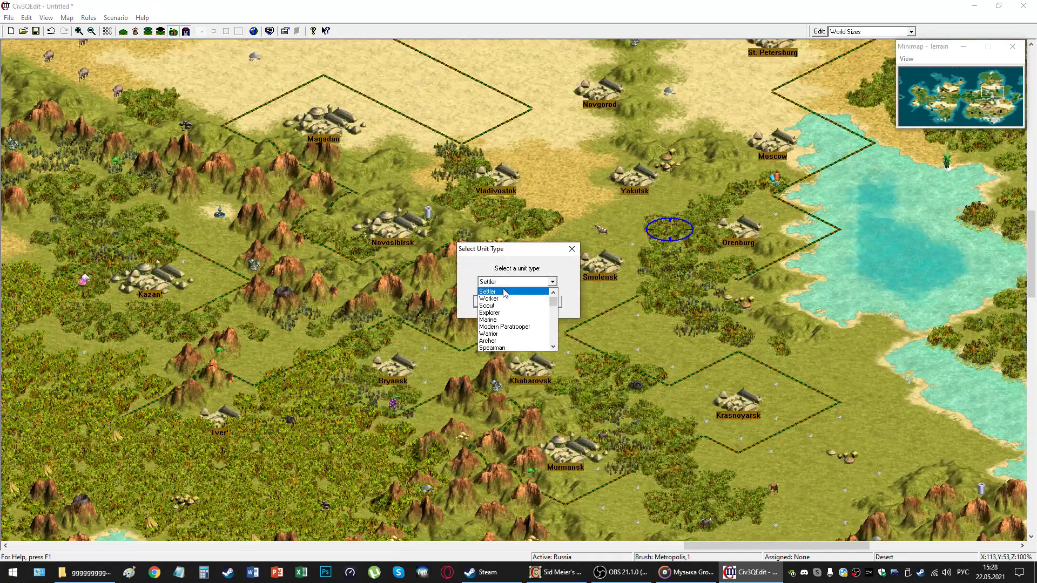
scroll(505, 331, down, 3)
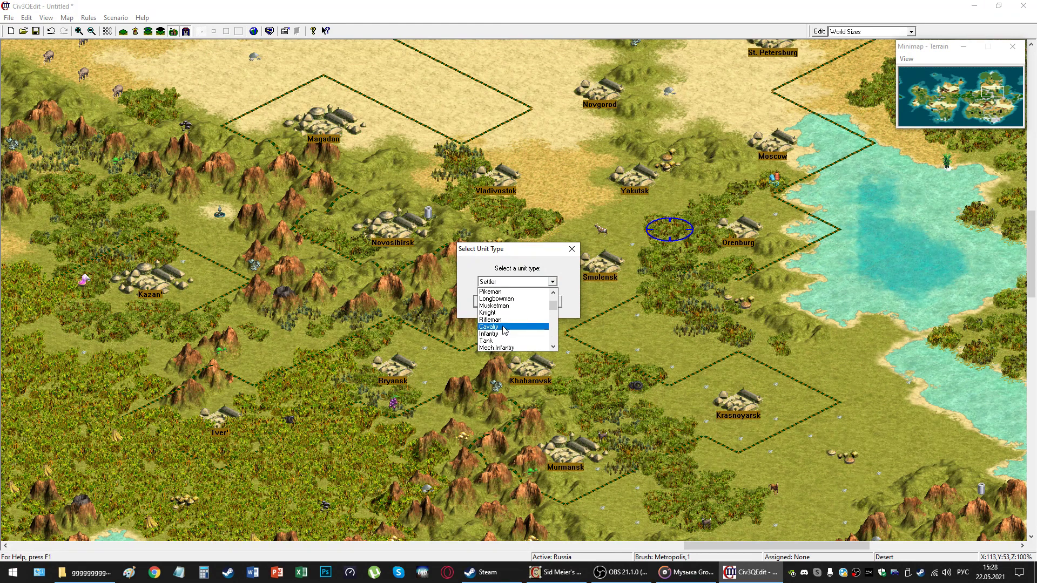
click(490, 319)
click(488, 300)
click(605, 267)
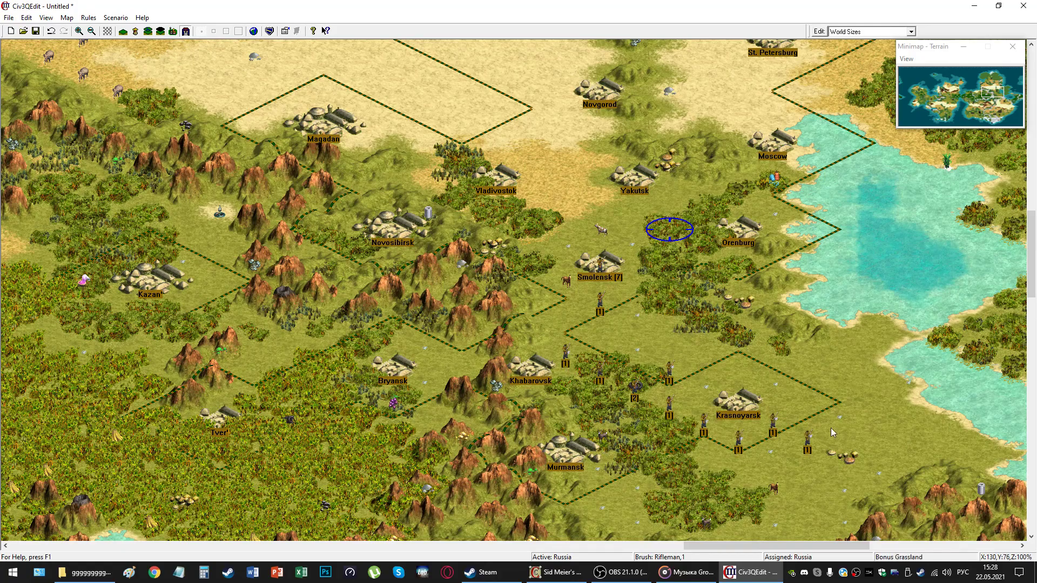
drag(721, 545, 799, 544)
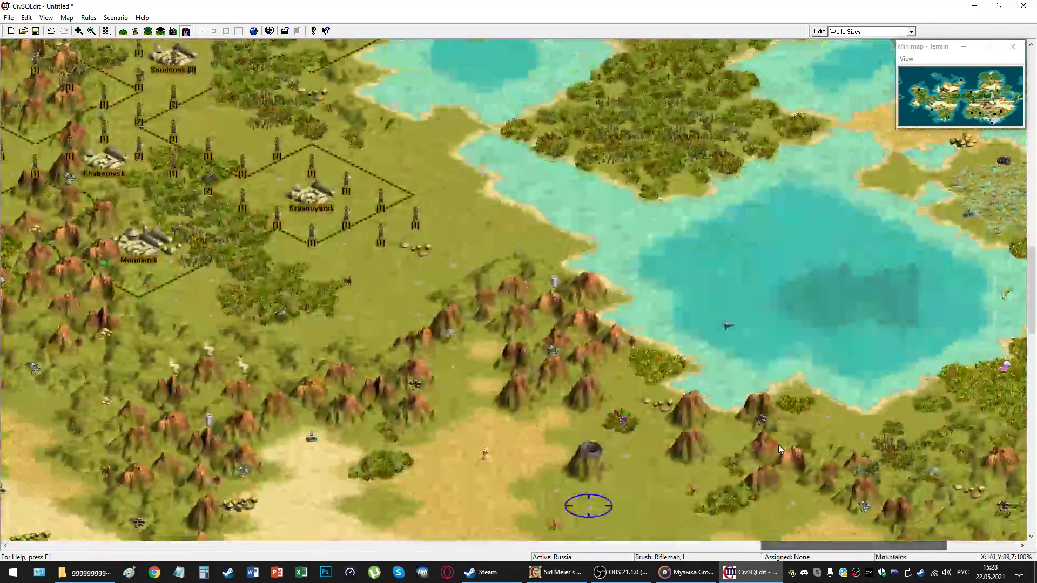
click(253, 32)
click(538, 306)
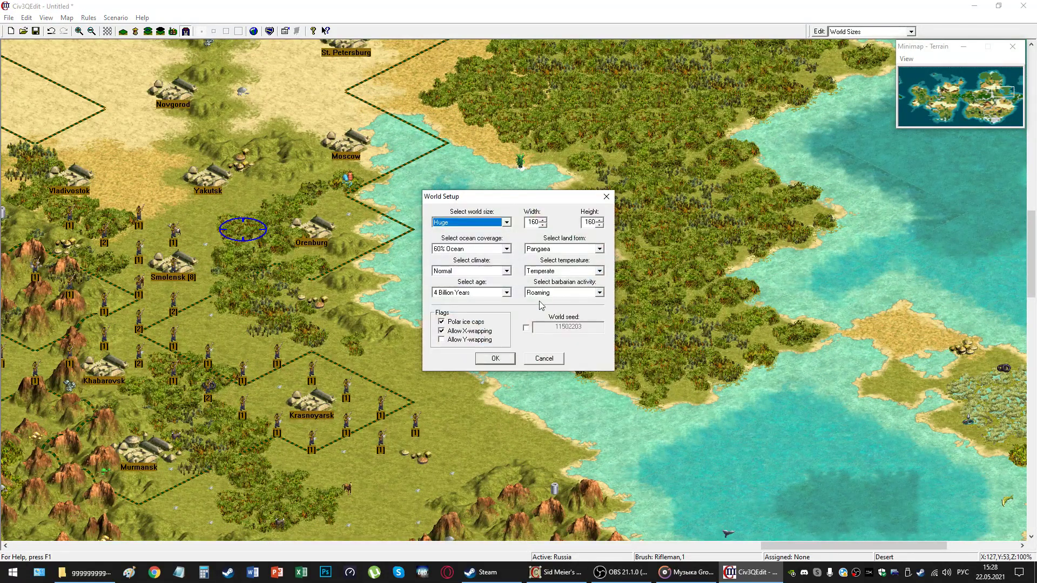
double_click(533, 222)
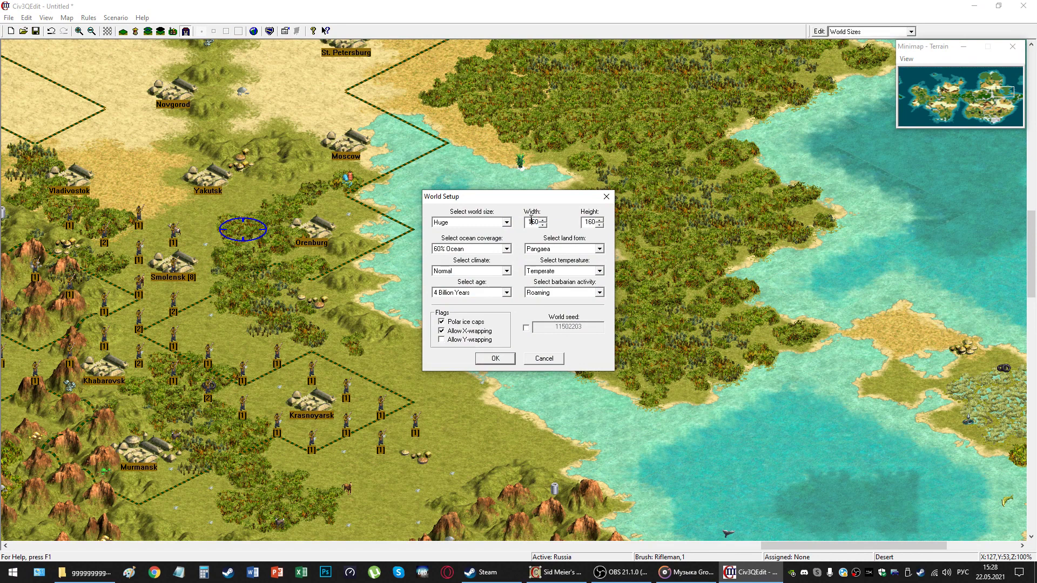
text(362)
click(544, 359)
Discard the changes to the current map and try to generate a new world with a custom width and height.
click(991, 112)
drag(991, 111, 915, 93)
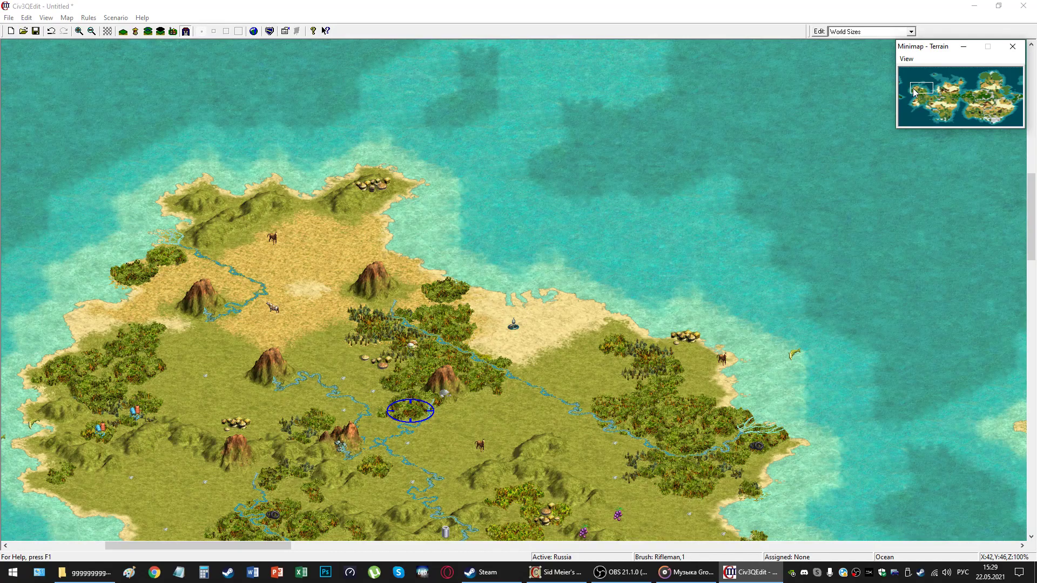
drag(921, 92, 992, 86)
scroll(453, 154, up, 5)
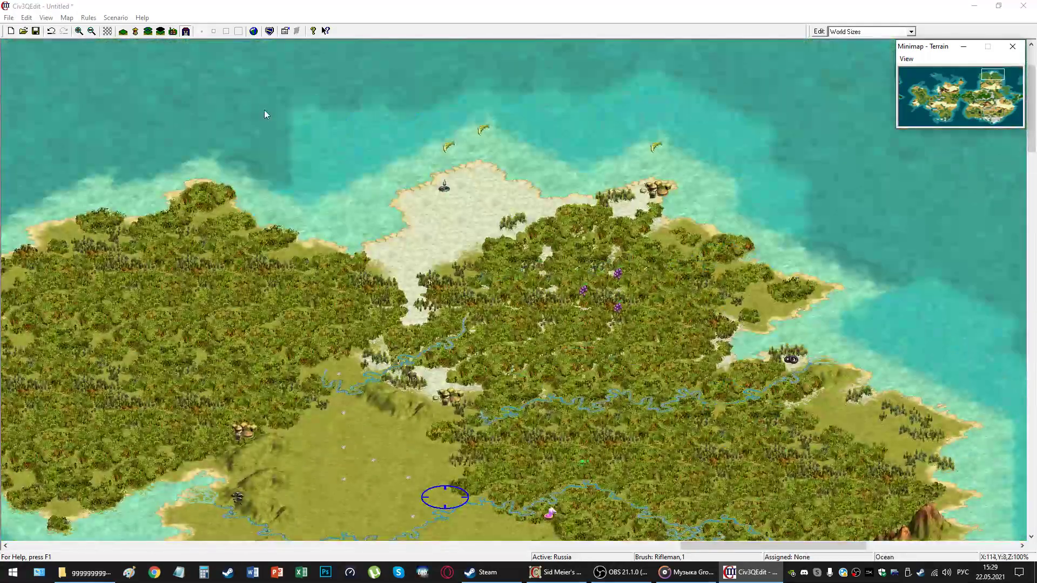
key(ctrl+n)
click(535, 309)
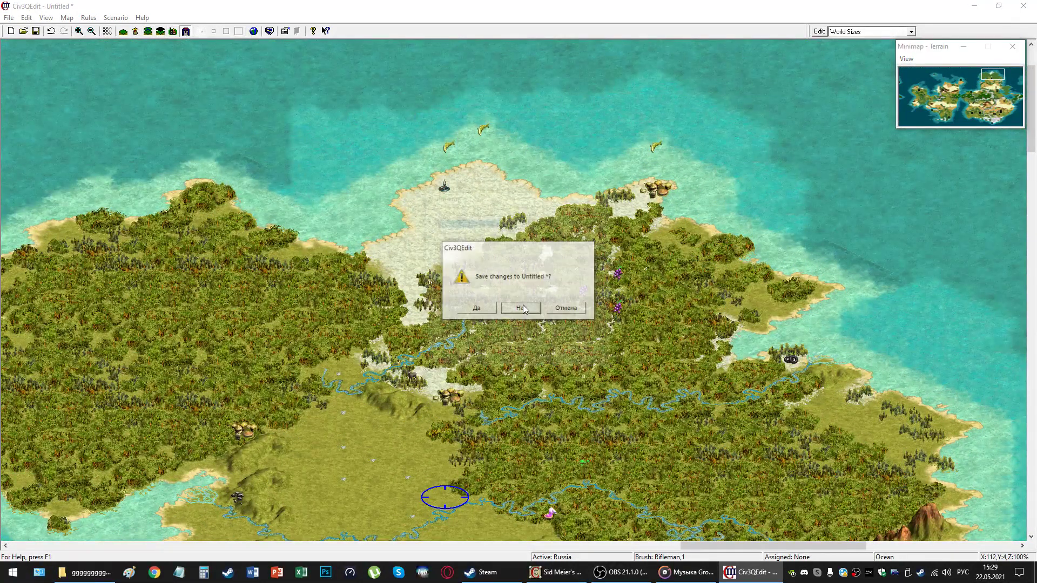
double_click(531, 222)
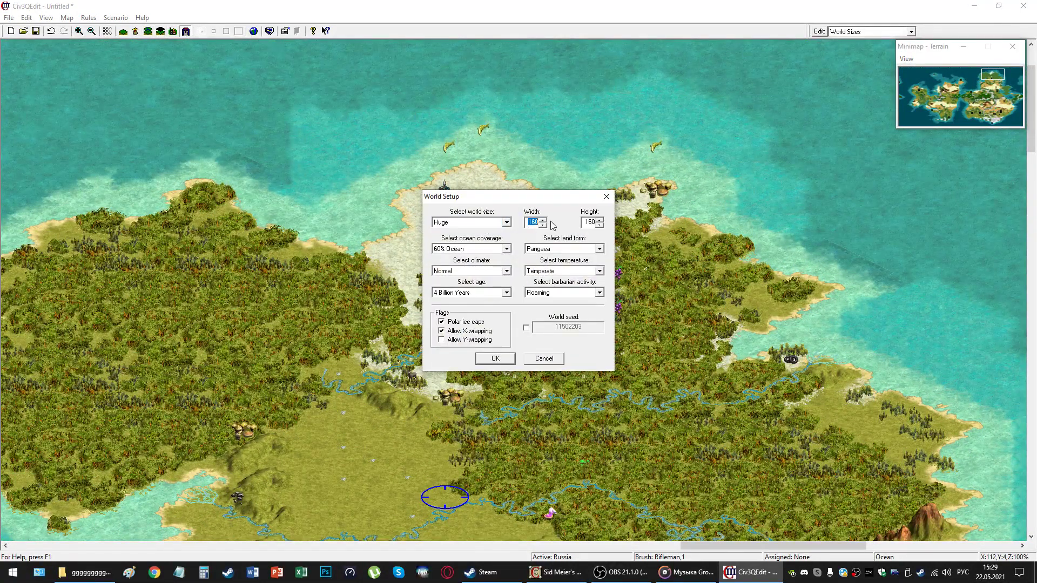
text(3)
text(3)
click(498, 360)
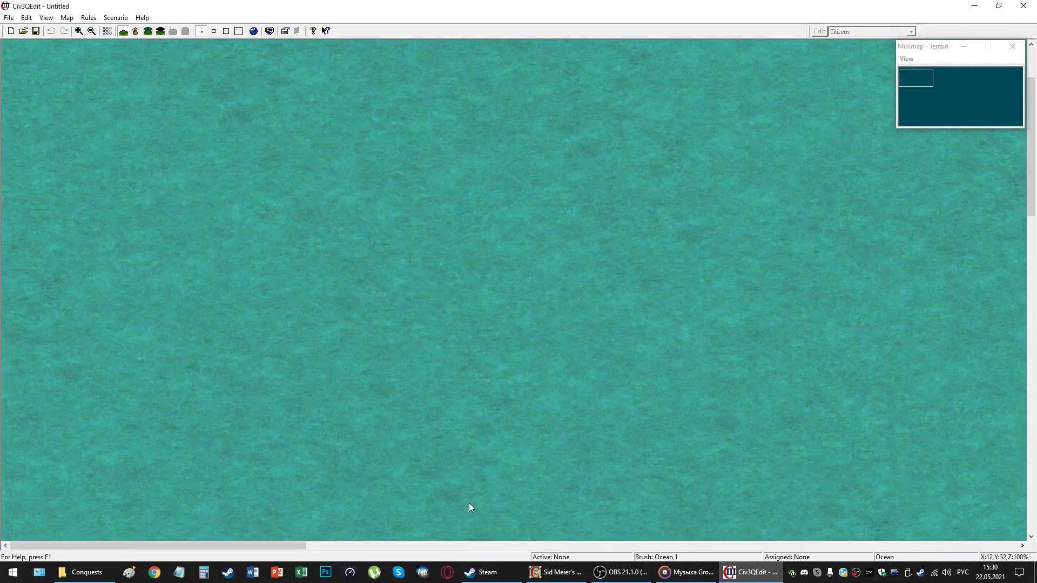
Generate a new world with a custom size of 362 wide and 362 high.
drag(300, 543, 602, 445)
scroll(378, 270, down, 5)
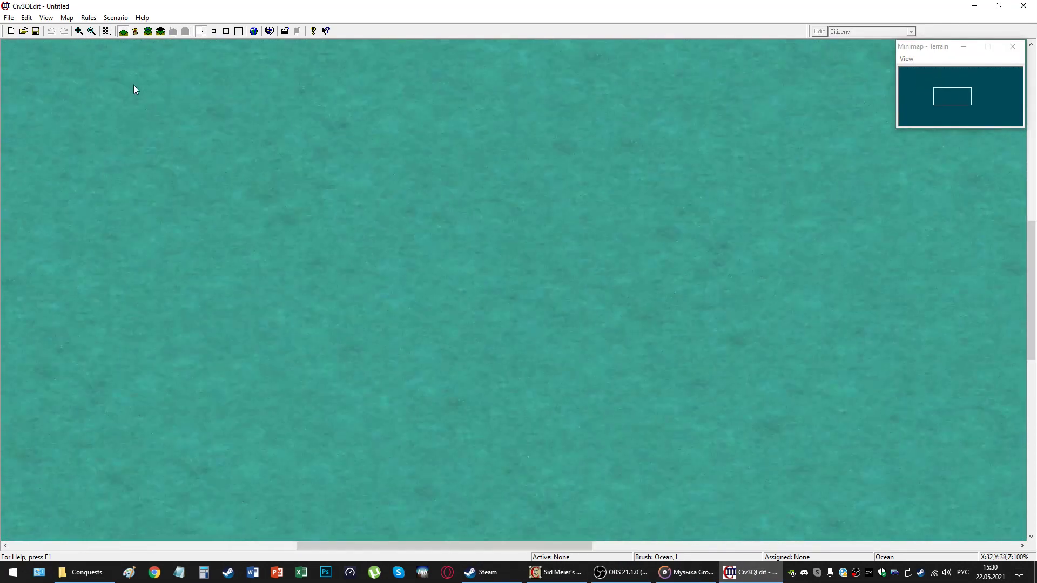
click(253, 31)
double_click(532, 222)
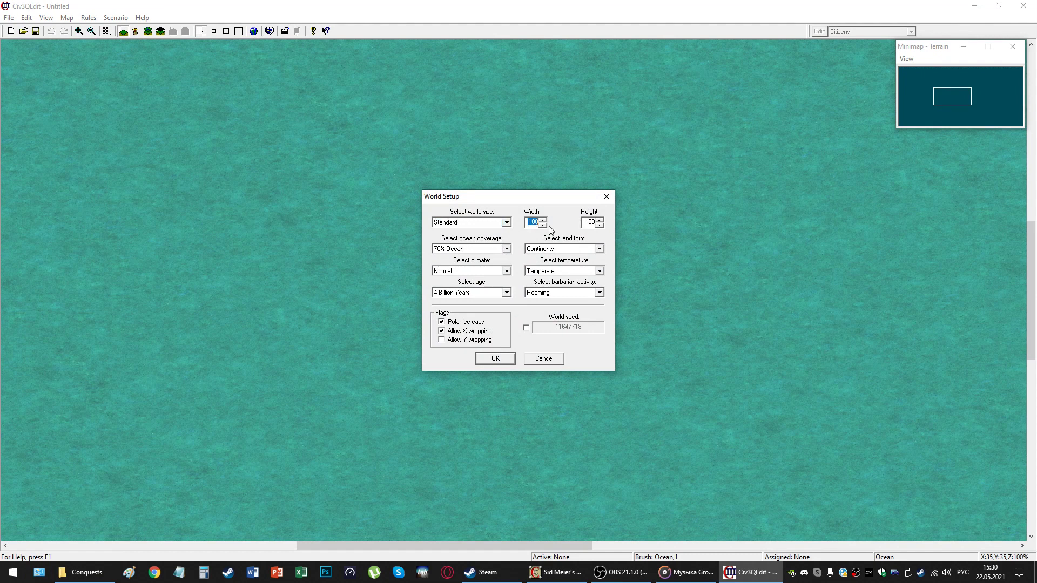
click(506, 222)
click(489, 260)
click(530, 222)
drag(532, 223, 543, 228)
text(3)
text(3)
click(494, 358)
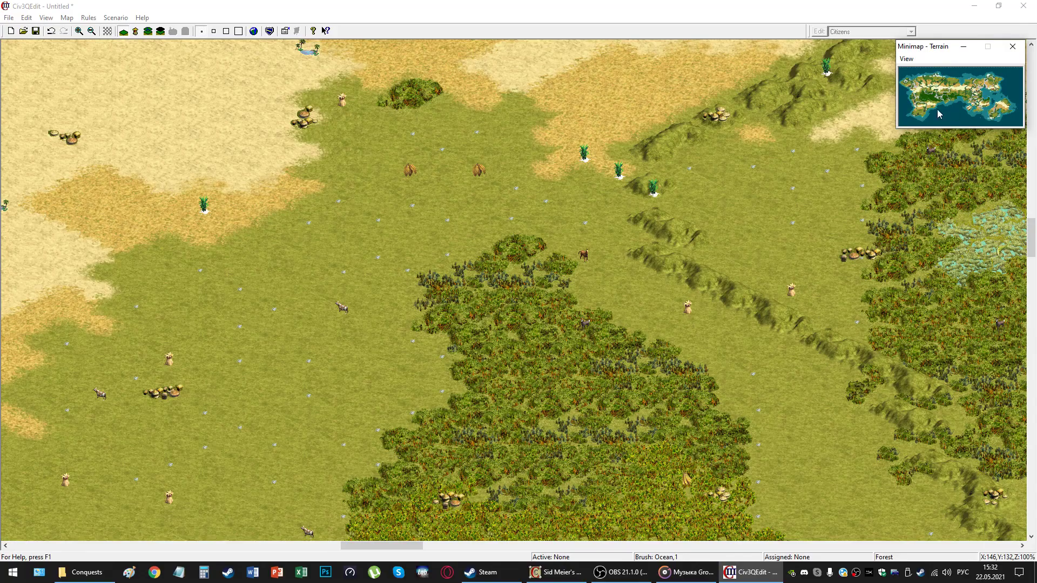
Examine the terrain in the western, central and southeastern regions of the generated world.
mouse_move(934, 91)
mouse_down()
mouse_move(912, 82)
mouse_move(961, 95)
mouse_move(993, 120)
mouse_move(1007, 103)
mouse_move(985, 101)
mouse_move(981, 91)
mouse_move(997, 84)
mouse_move(984, 76)
mouse_move(937, 93)
mouse_up()
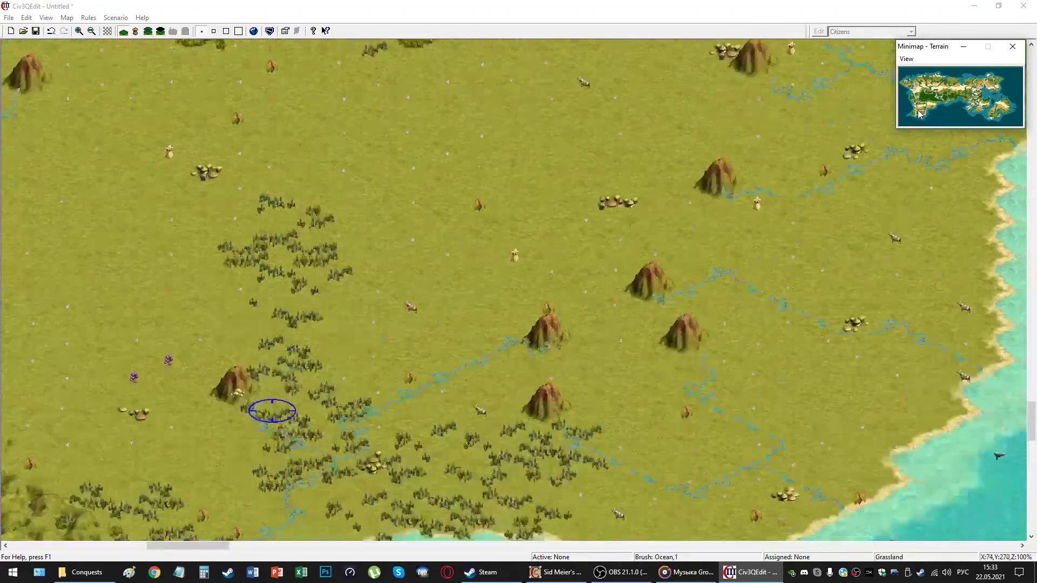
drag(919, 113, 912, 99)
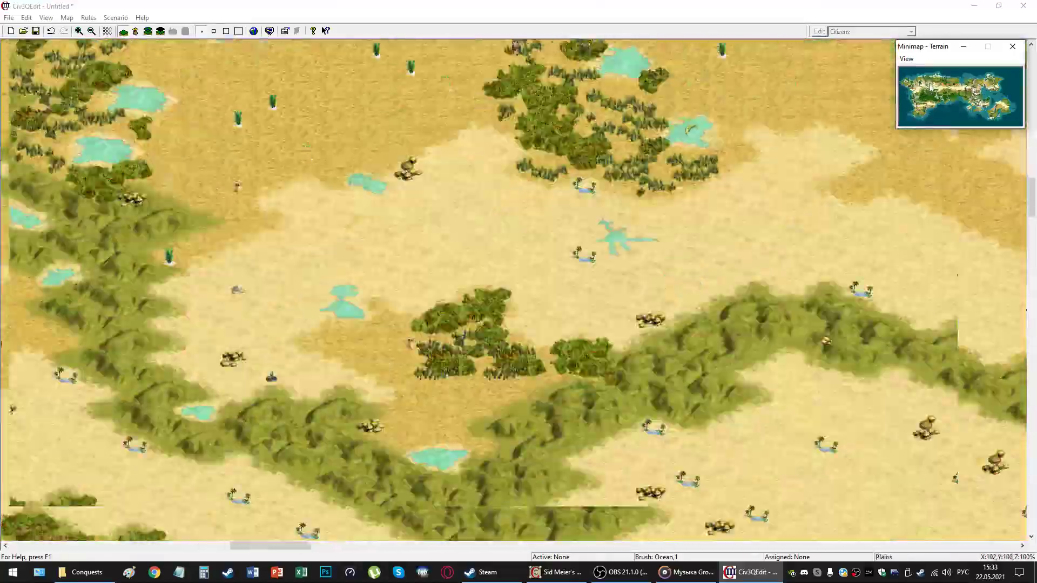
click(930, 89)
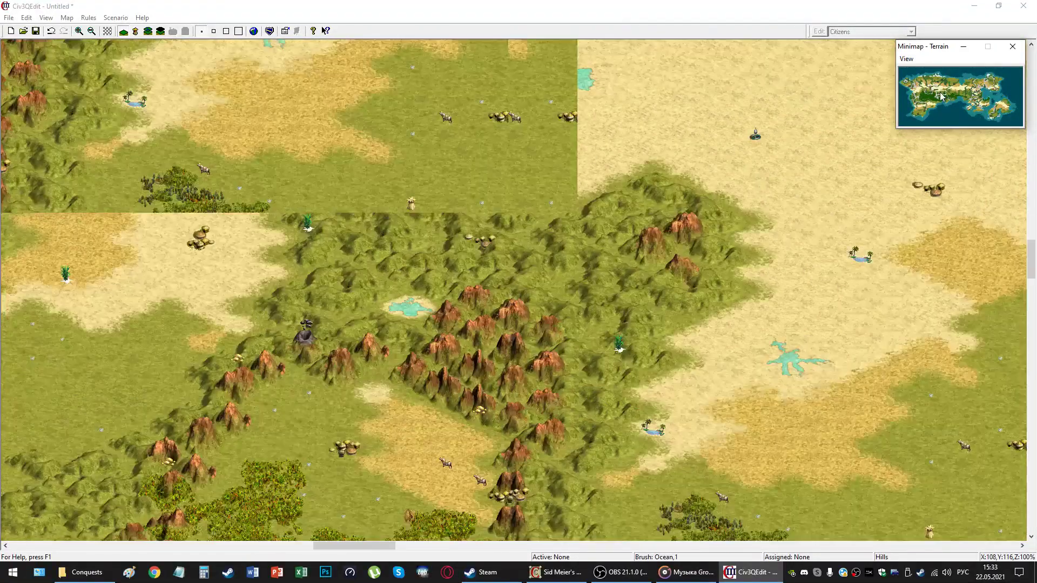
click(966, 106)
click(995, 112)
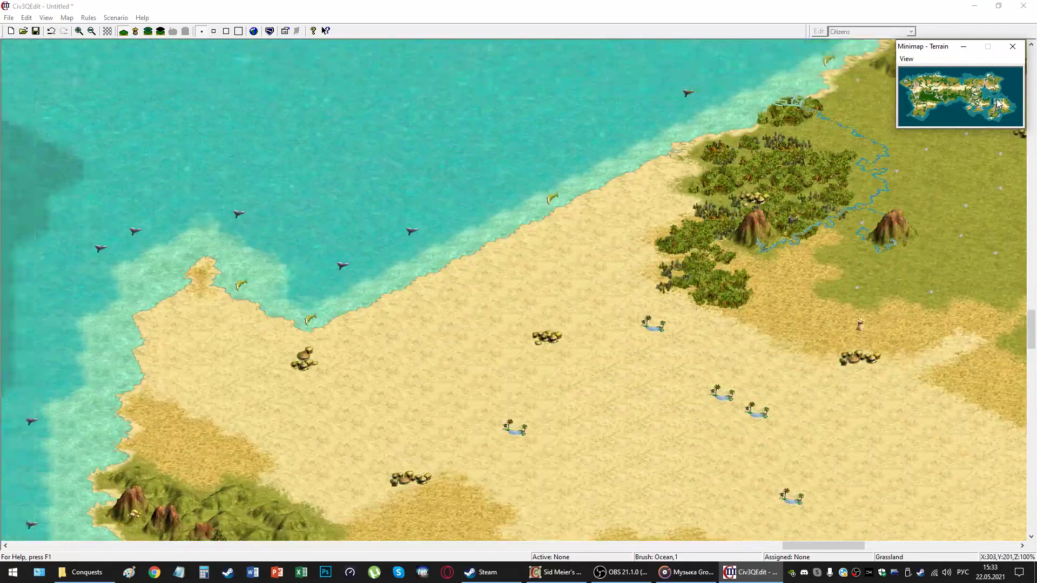
click(969, 92)
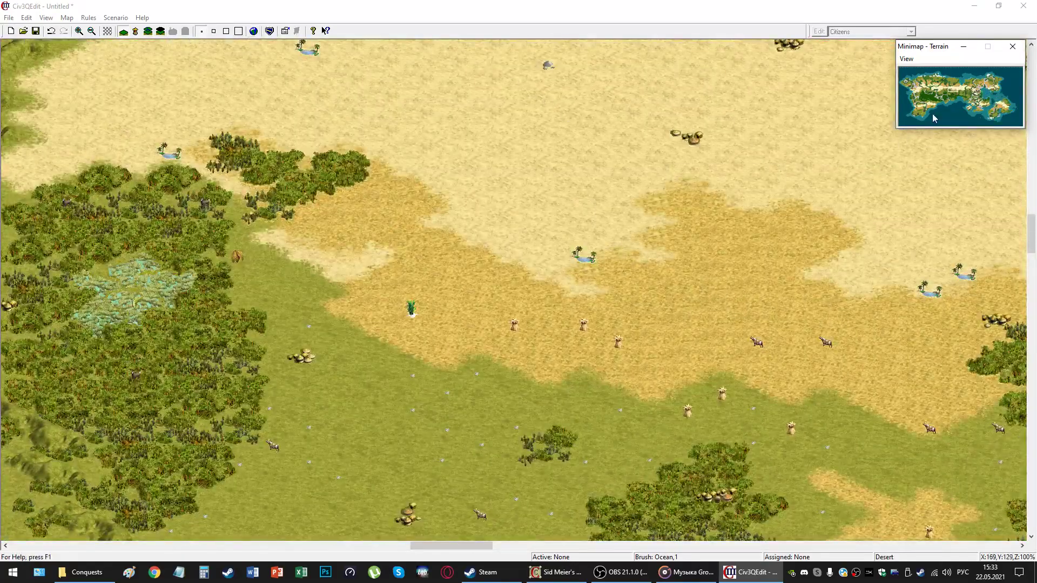
click(943, 92)
Discard the current map's changes and generate a tiny world 16 wide and 16 high.
click(253, 32)
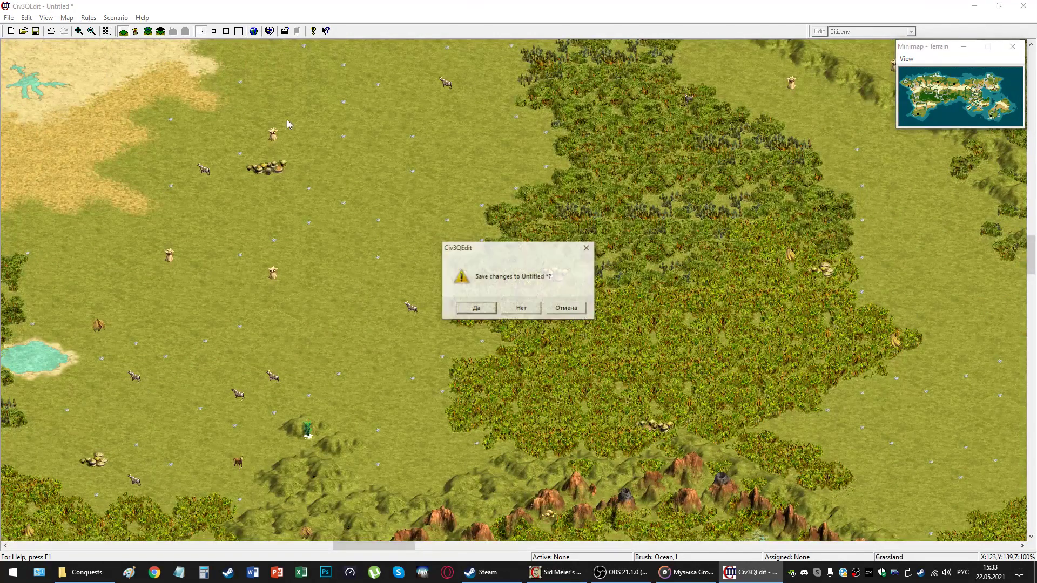
click(519, 305)
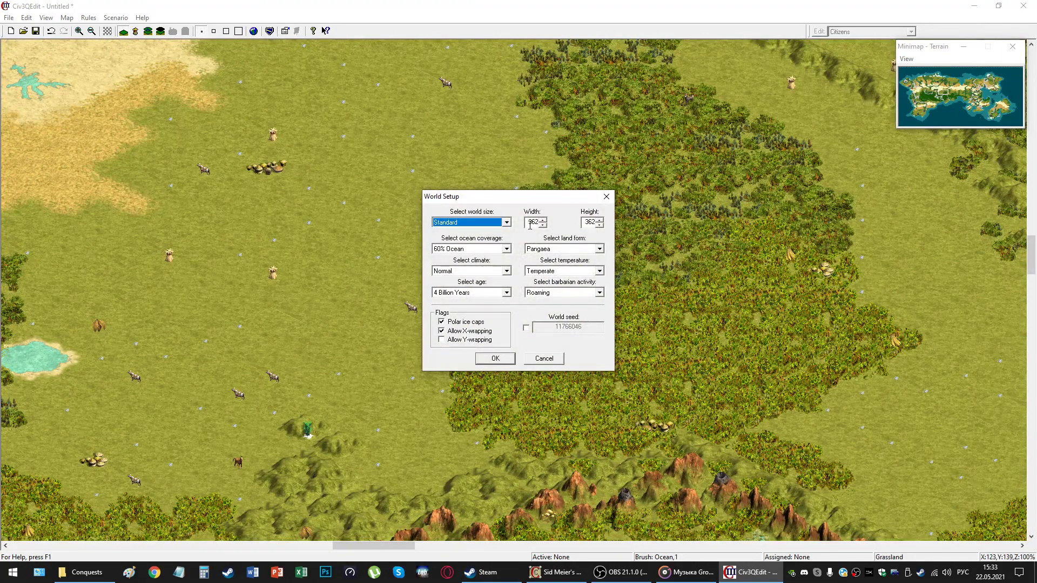
double_click(530, 223)
text(16)
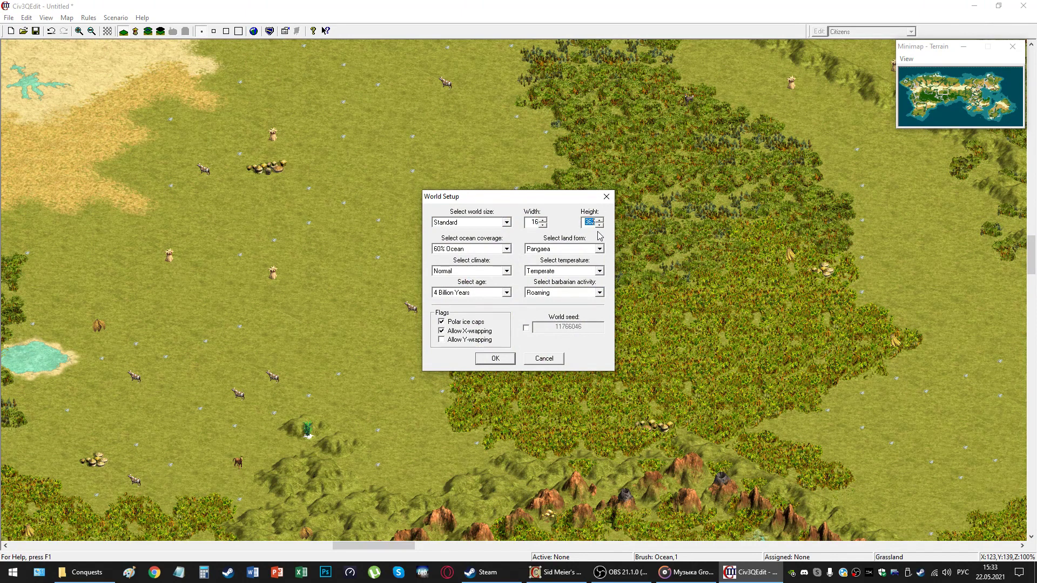
text(1)
click(507, 359)
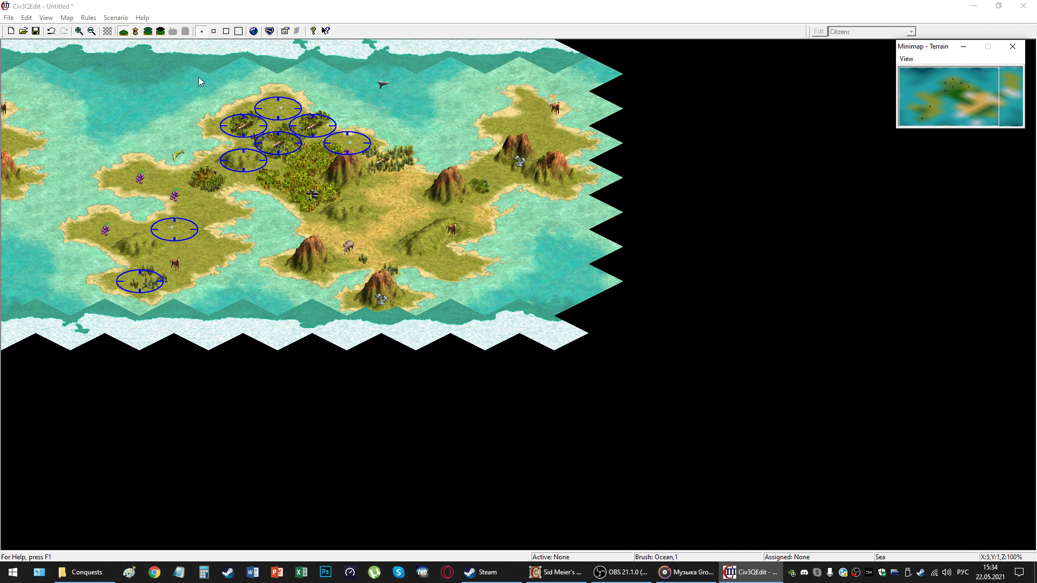
Discard the tiny map's changes and generate a long, narrow world 362 wide and 50 high.
click(254, 32)
click(513, 308)
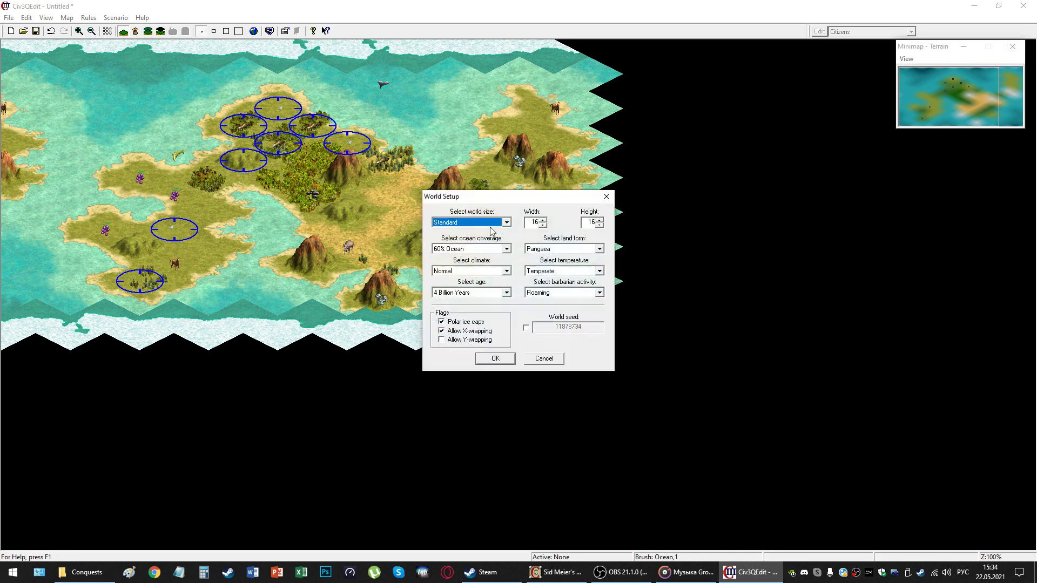
double_click(533, 222)
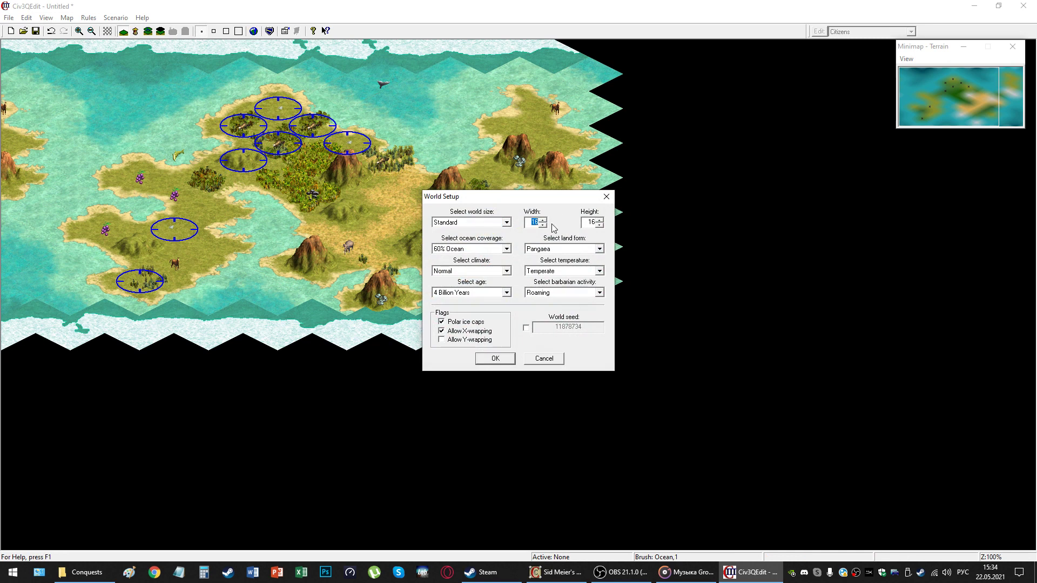
text(362)
click(493, 359)
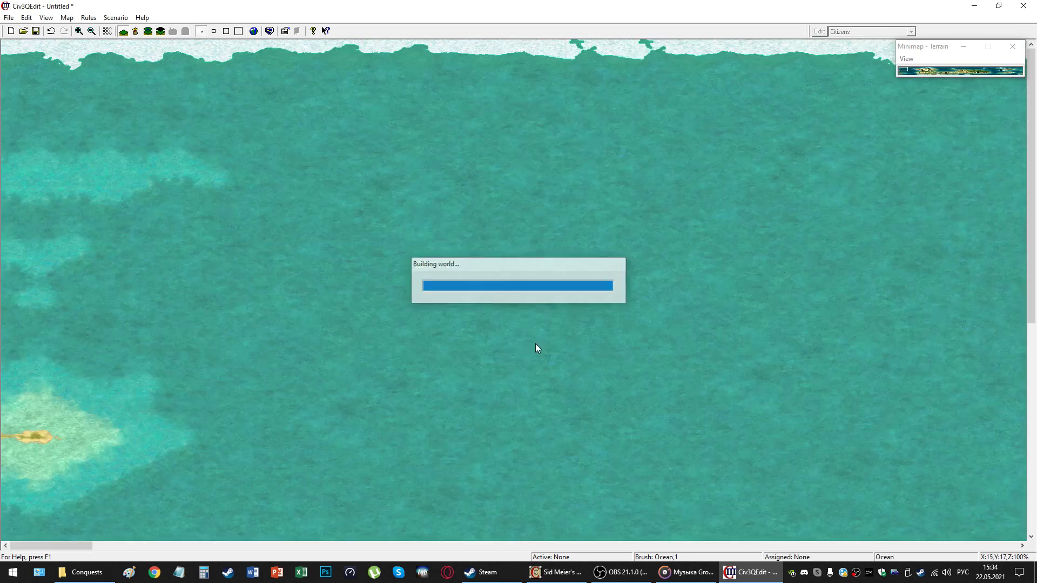
Discard the narrow map's changes and generate a Huge world 160 wide, with its height lowered slightly below the preset.
drag(918, 70, 951, 71)
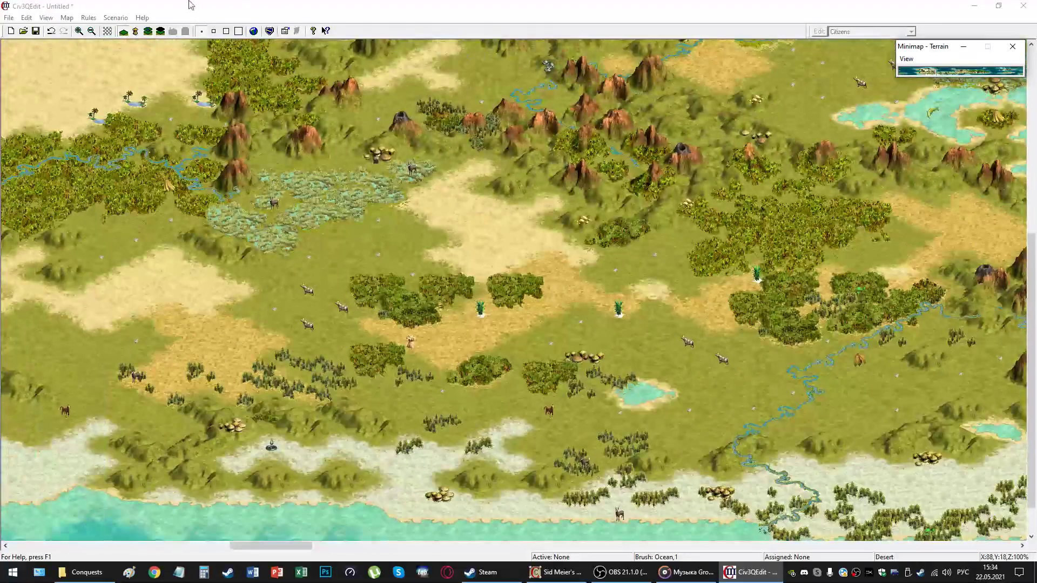
click(253, 31)
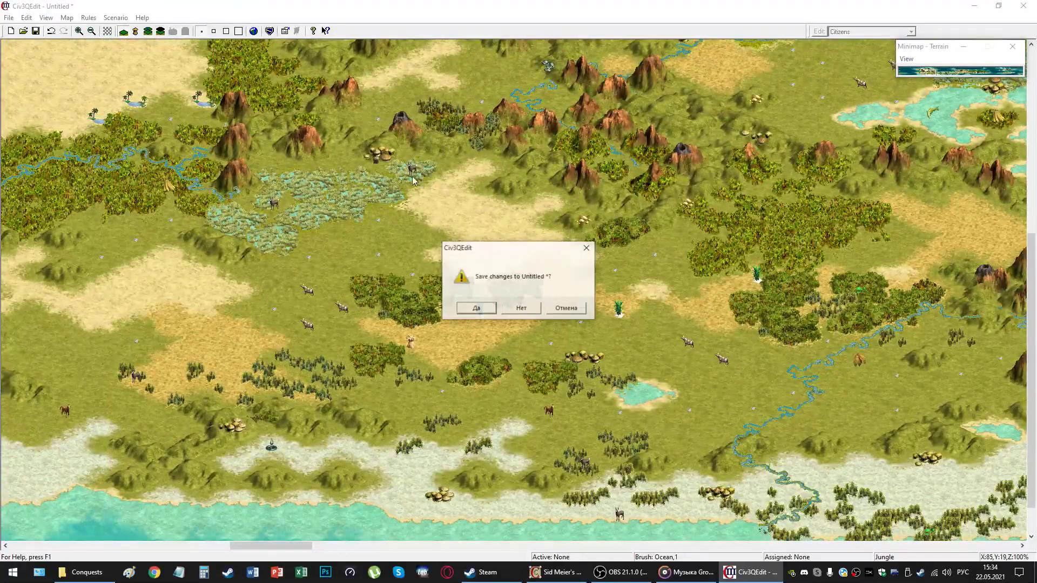
click(530, 310)
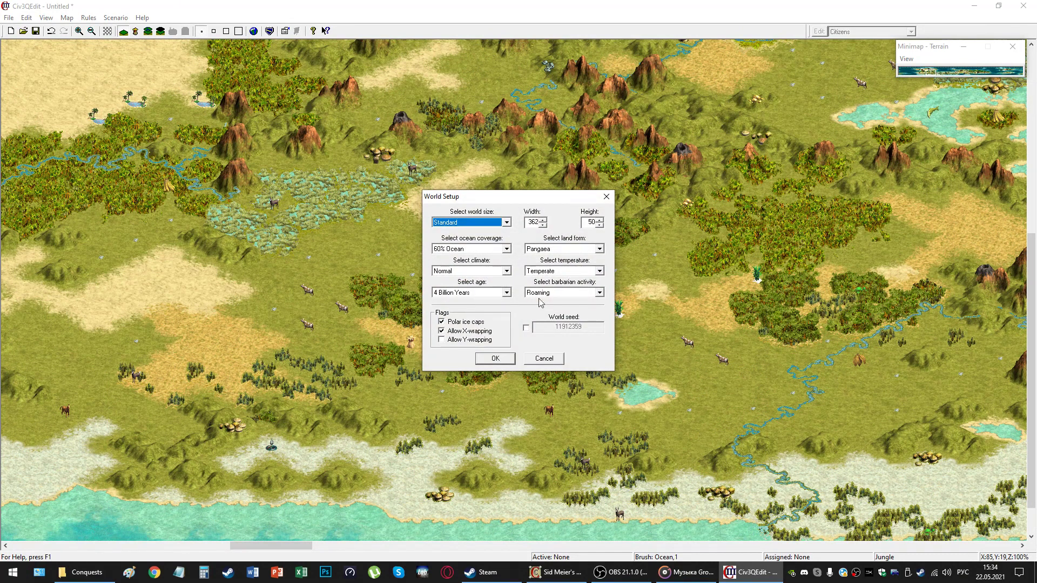
click(483, 223)
click(475, 257)
click(600, 224)
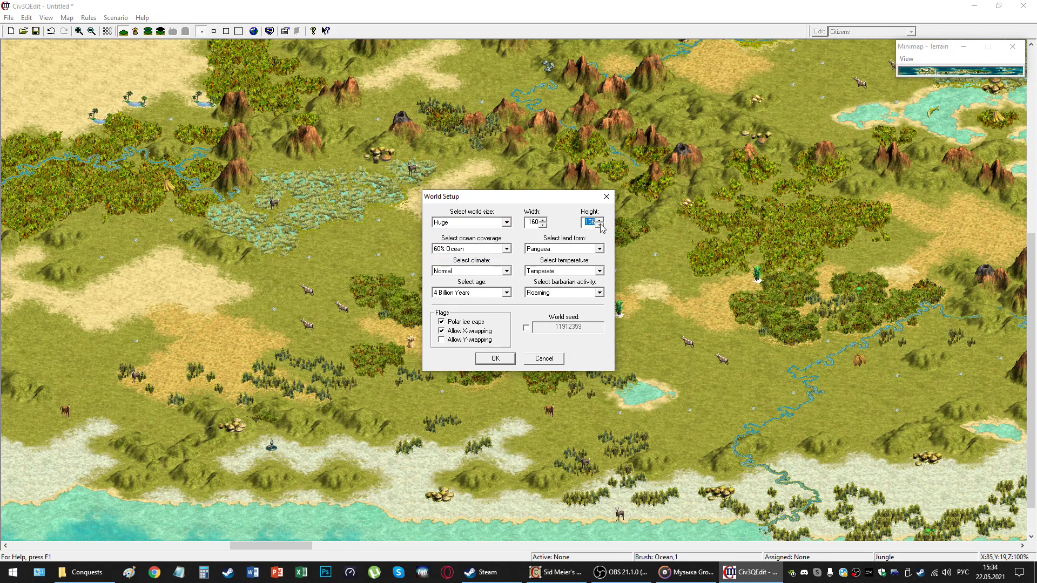
click(489, 360)
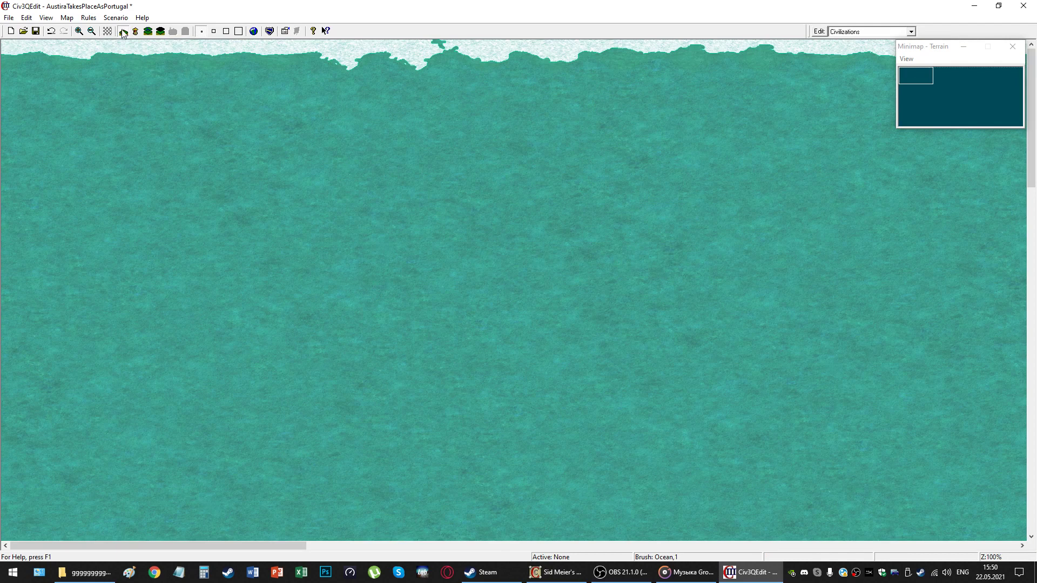
Open the rules for editing, view the civilization advances and display the Hittites' civilization settings.
click(116, 18)
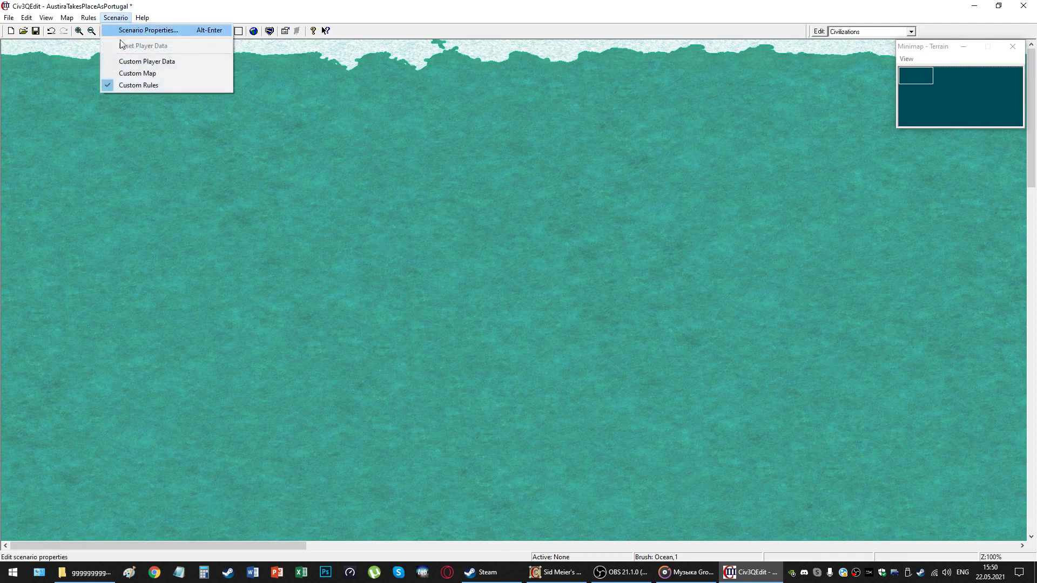
click(189, 127)
click(88, 17)
click(107, 31)
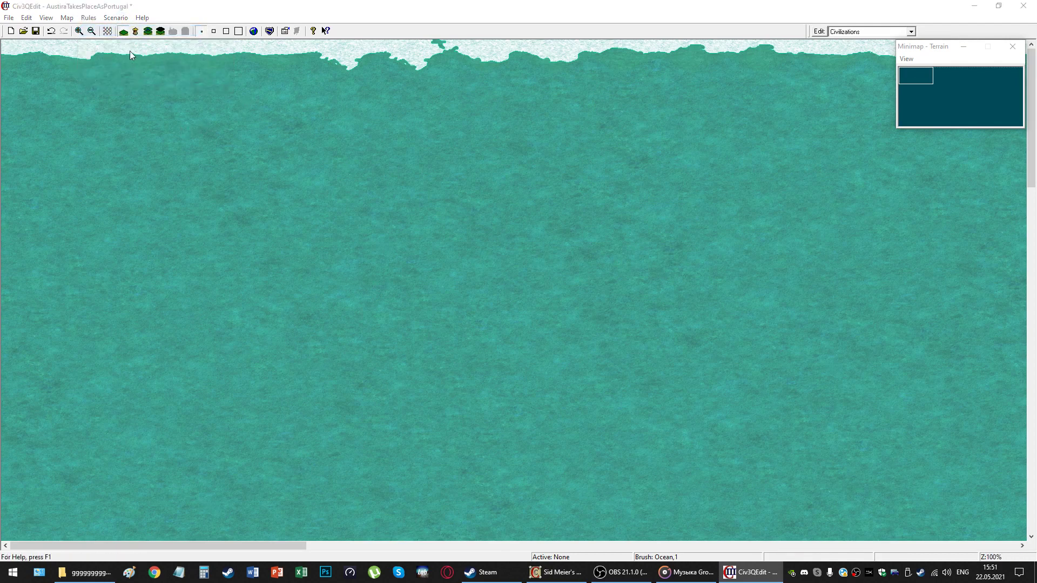
click(404, 104)
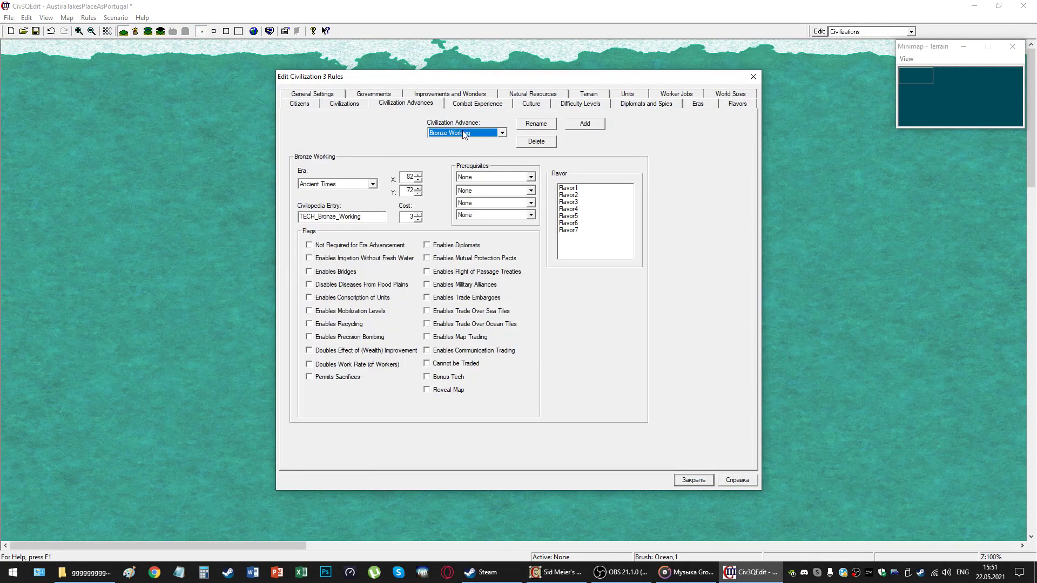
click(356, 105)
click(468, 134)
click(458, 151)
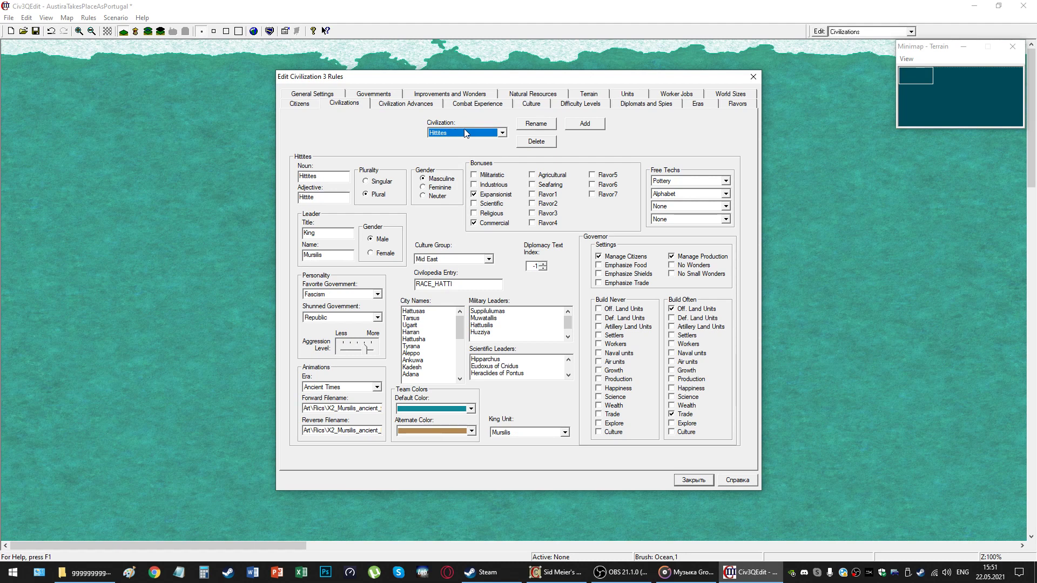
Look through the civilization list around the Hittites and check their rename prompt, keeping the existing name.
click(465, 133)
click(467, 133)
click(467, 133)
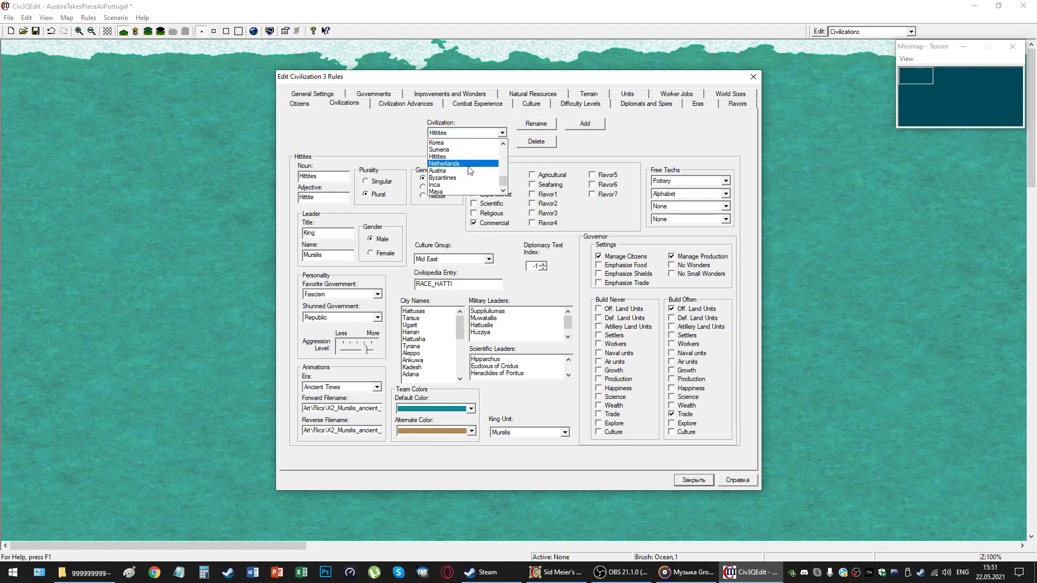
click(451, 158)
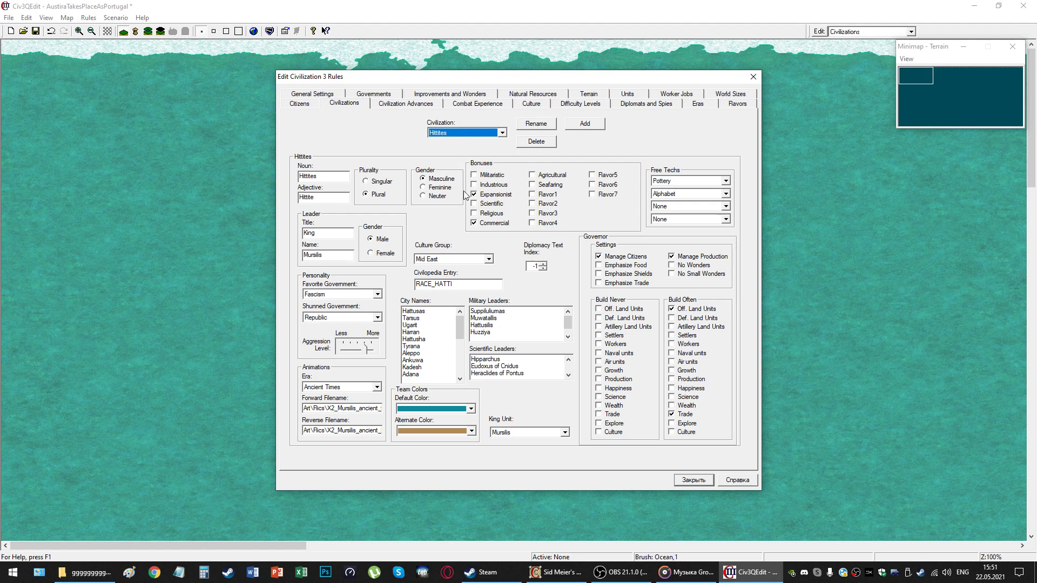
click(477, 134)
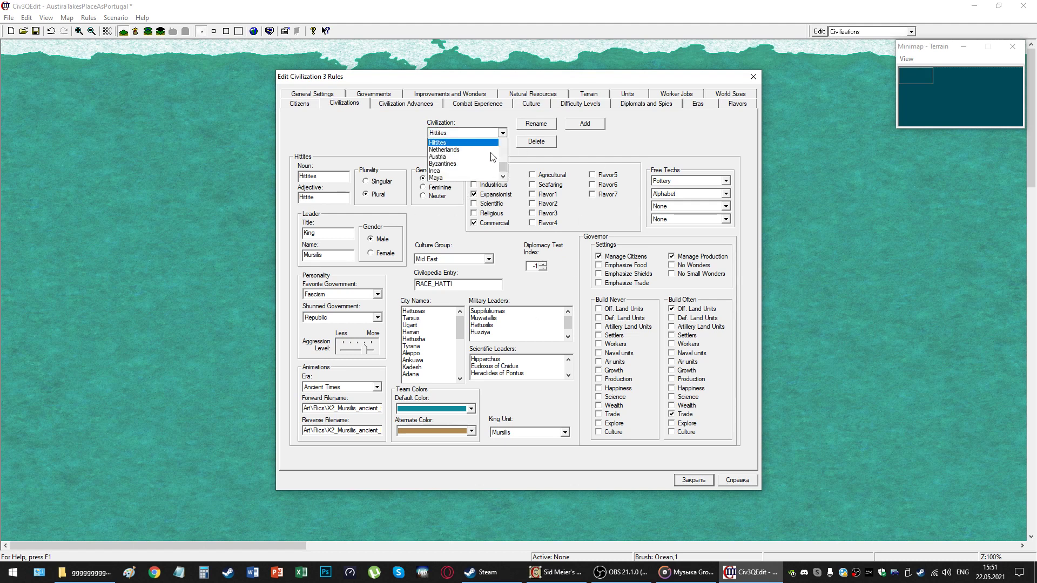
click(456, 159)
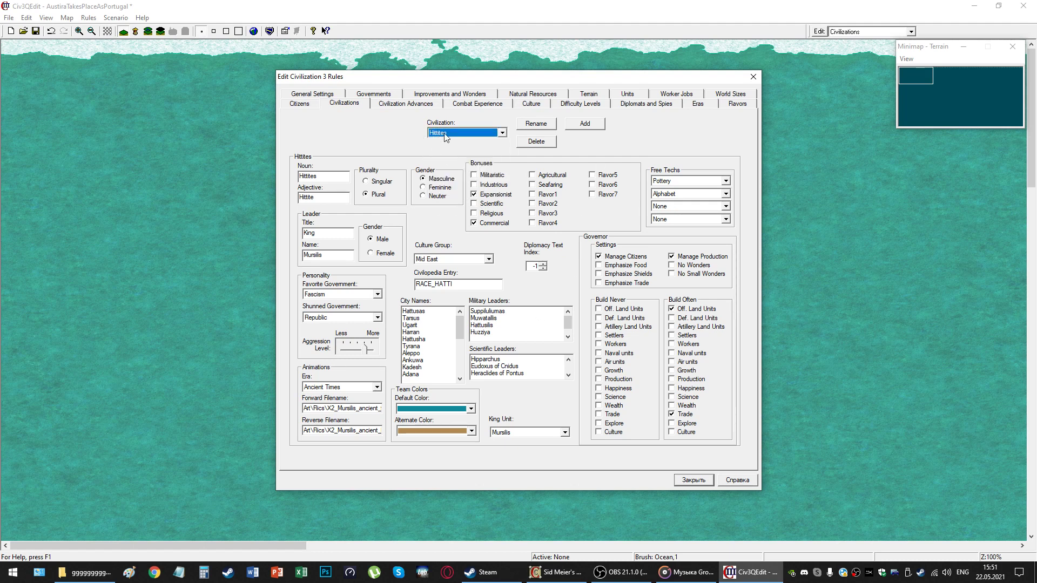
click(536, 123)
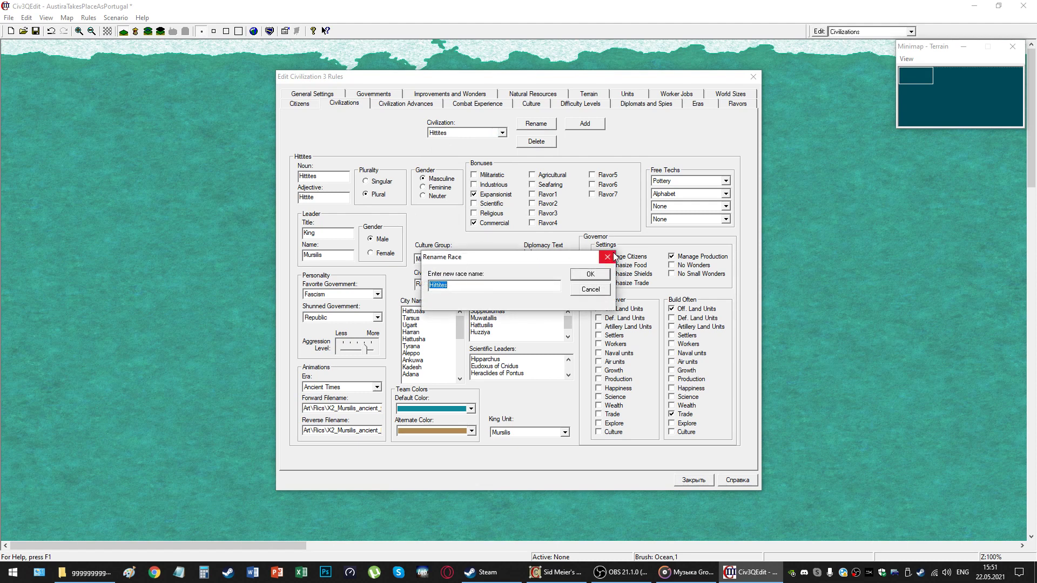
click(610, 256)
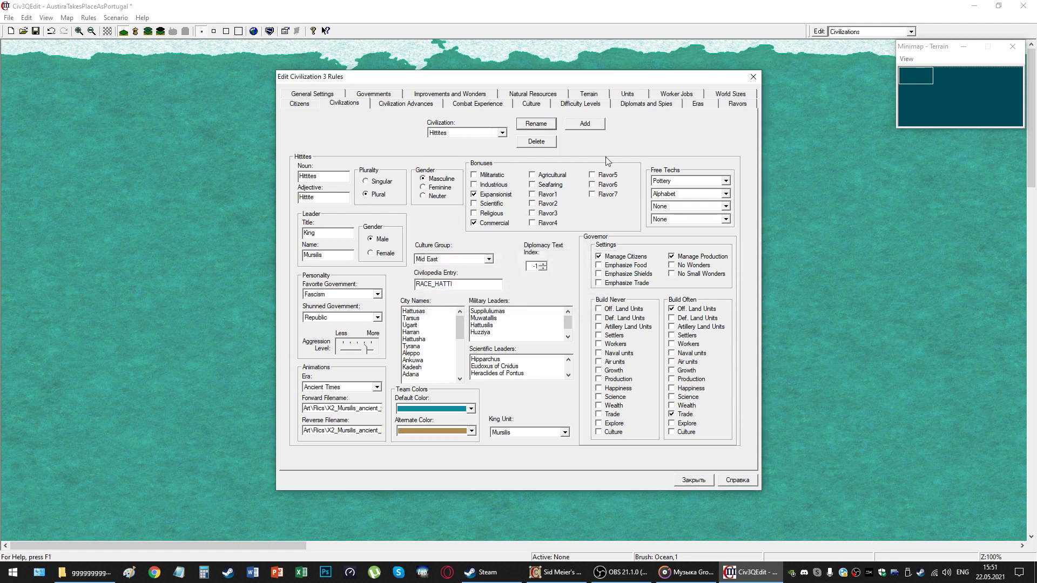
Display Austria's civilization settings and examine its noun and adjective.
click(474, 134)
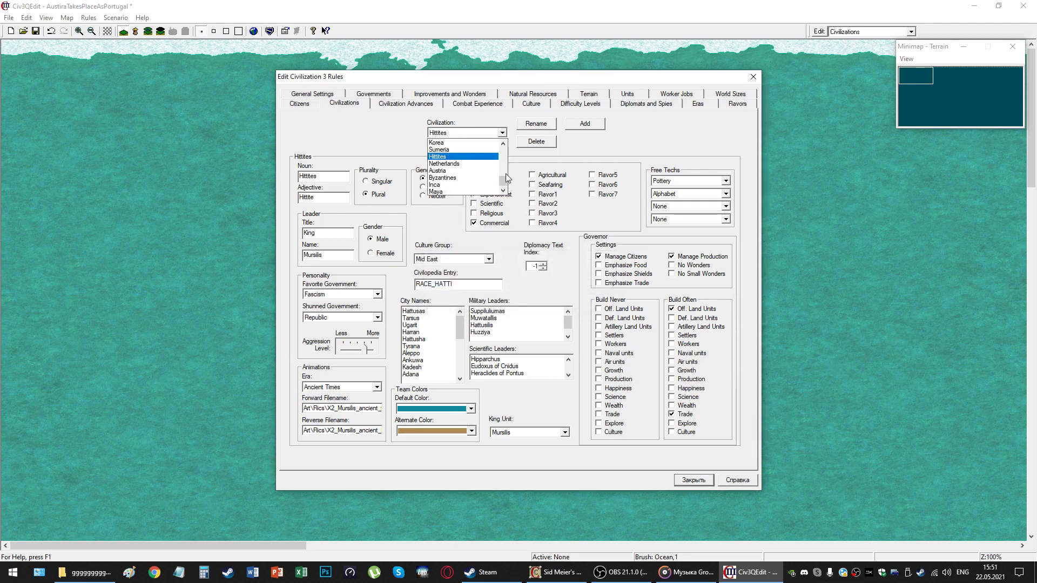
click(462, 171)
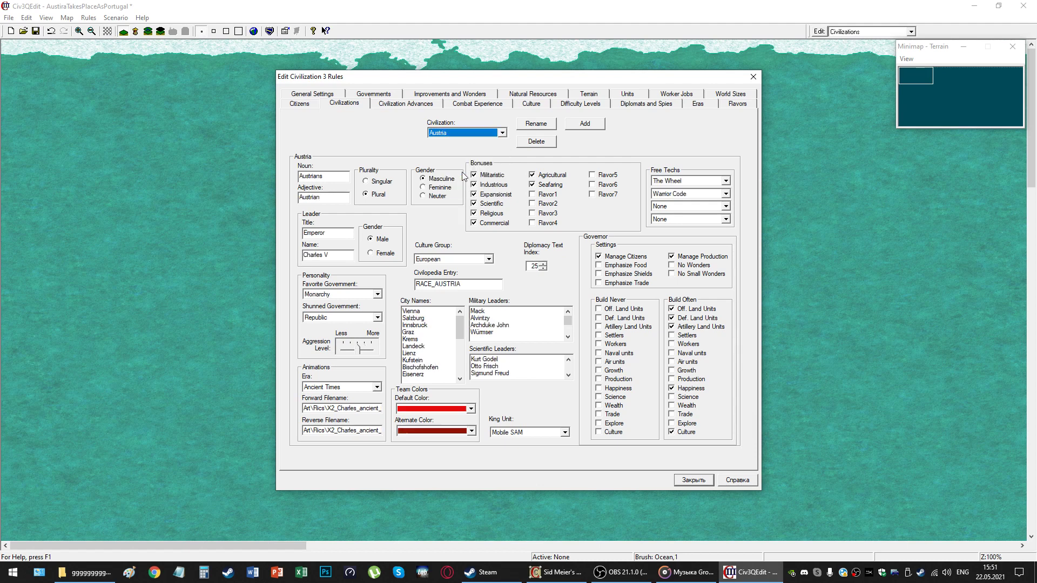
double_click(332, 180)
double_click(340, 199)
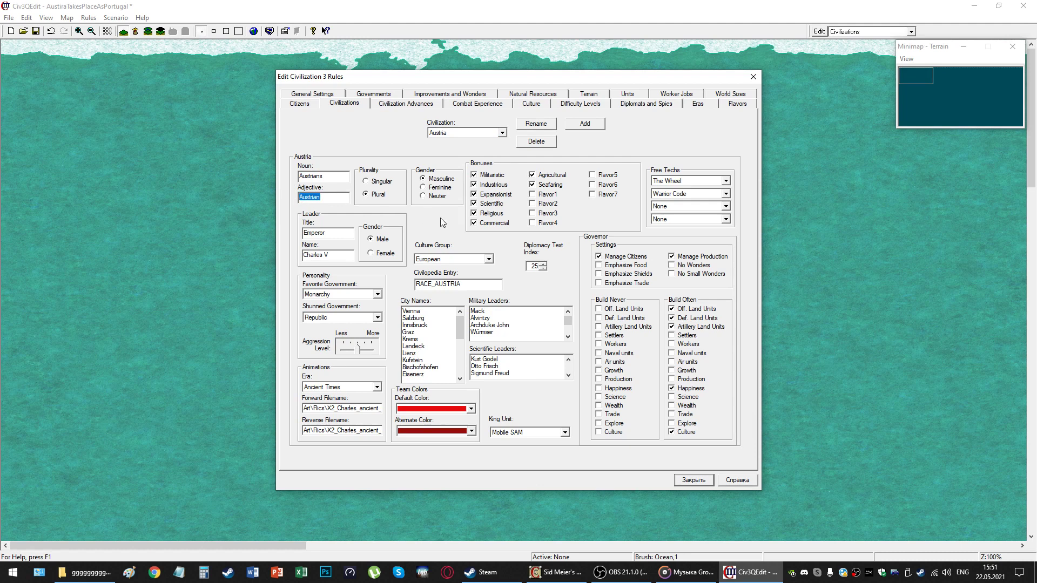
Clear Austria's Expansionist, Scientific, Religious, Commercial, Agricultural and Seafaring bonuses, keeping only Militaristic and Industrious.
click(473, 184)
click(473, 175)
click(473, 195)
click(474, 204)
click(474, 213)
click(474, 223)
click(532, 185)
click(533, 176)
Try Bronze Working as Austria's third free tech and set that slot back to None.
click(675, 208)
click(678, 214)
click(677, 208)
scroll(729, 238, down, 3)
scroll(708, 259, down, 13)
click(665, 215)
click(686, 206)
drag(730, 253, 727, 221)
click(672, 216)
click(726, 206)
scroll(703, 231, up, 2)
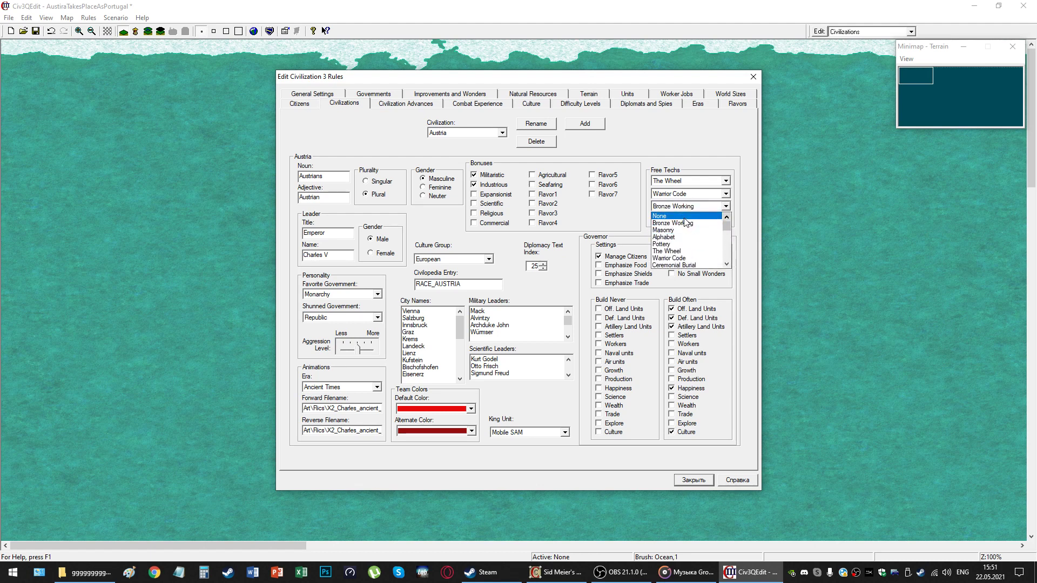
click(686, 215)
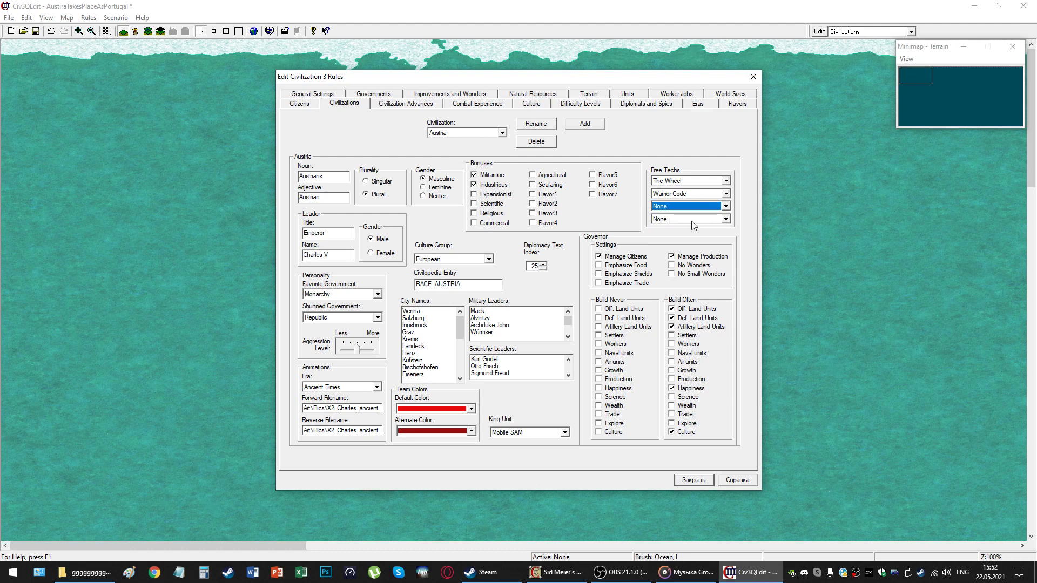
Examine Austria's leader title and name and its culture group choices, keeping European.
double_click(324, 232)
key(Tab)
click(449, 258)
click(443, 266)
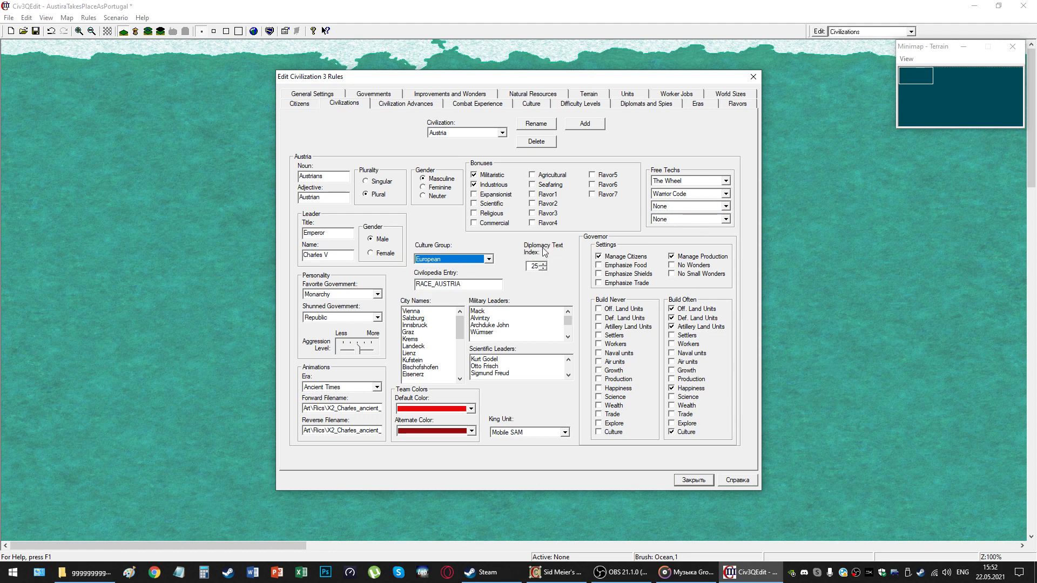
Examine the text of Austria's Civilopedia entry without editing it.
click(474, 285)
key(shift+Left)
key(shift+Left)
key(shift+Left)
key(shift+Left)
key(shift+Left)
key(shift+Left)
key(shift+Left)
key(shift+Left)
key(shift+Left)
key(shift+Left)
key(shift+Left)
key(shift+Left)
click(465, 287)
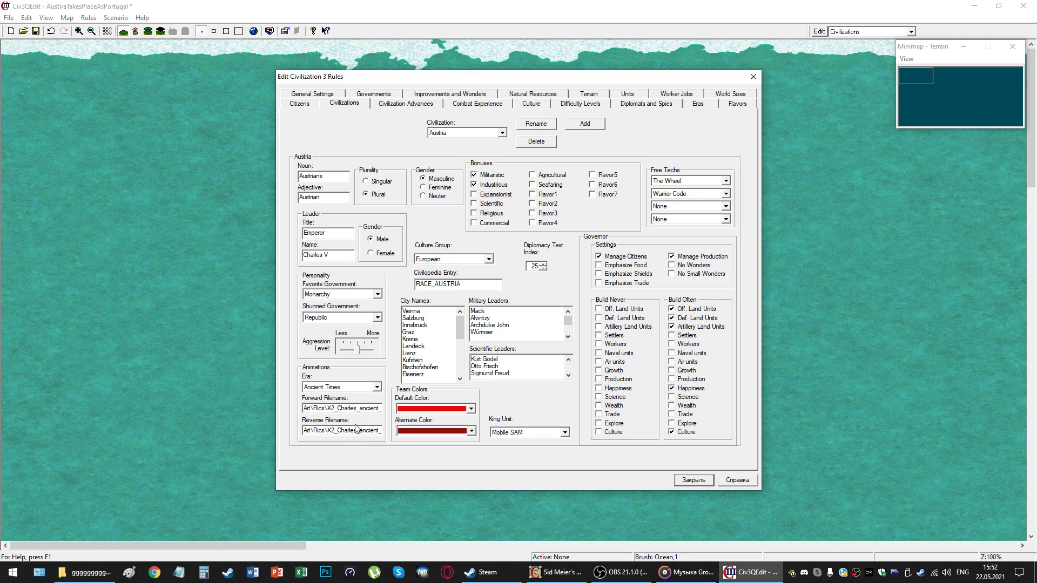
Examine the Hittites' forward and reverse animation filenames for comparison and return to Austria's settings.
click(467, 133)
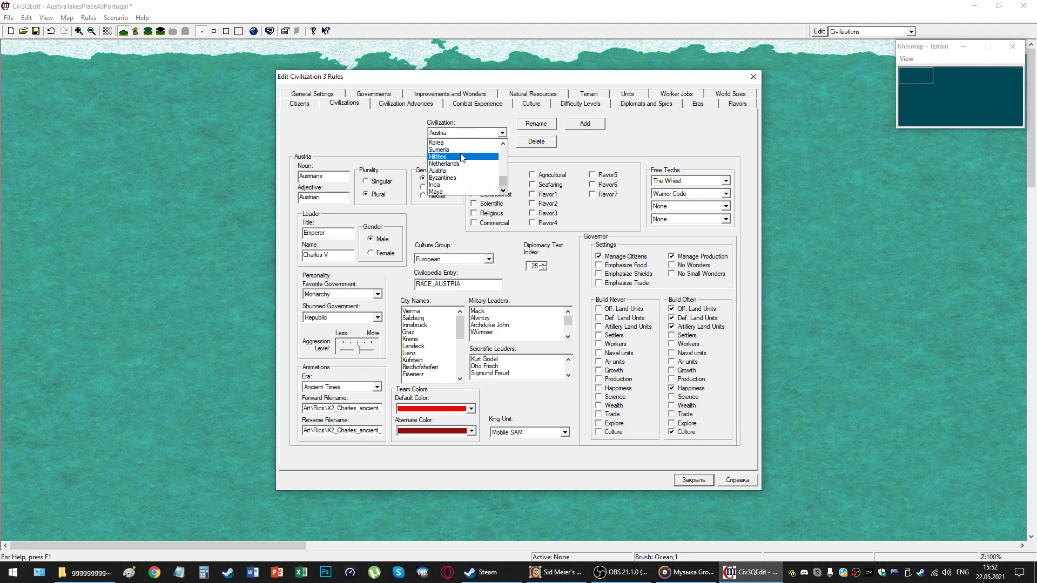
click(463, 156)
drag(339, 409, 351, 410)
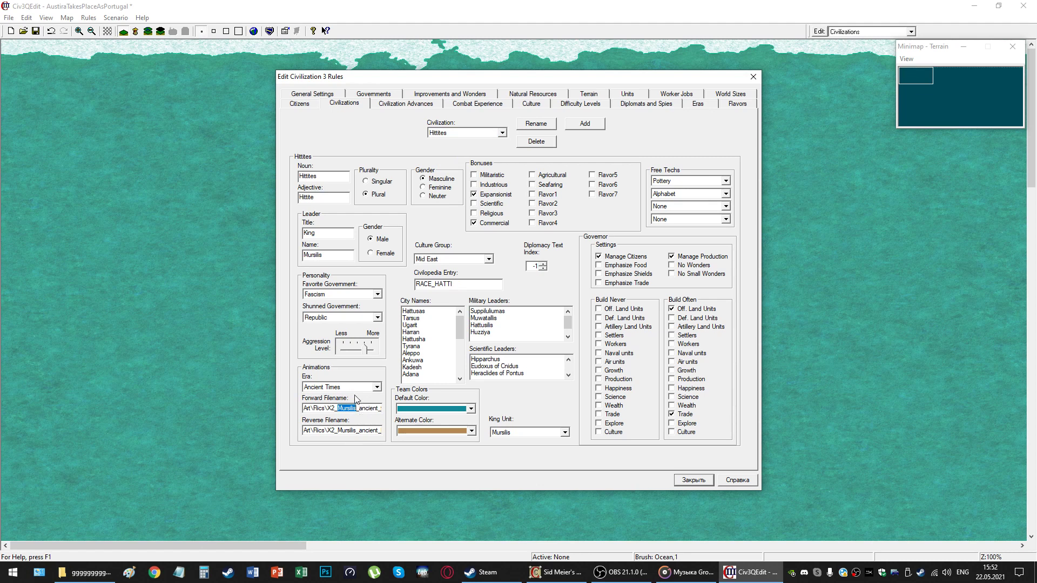
drag(358, 409, 351, 430)
click(502, 132)
click(465, 162)
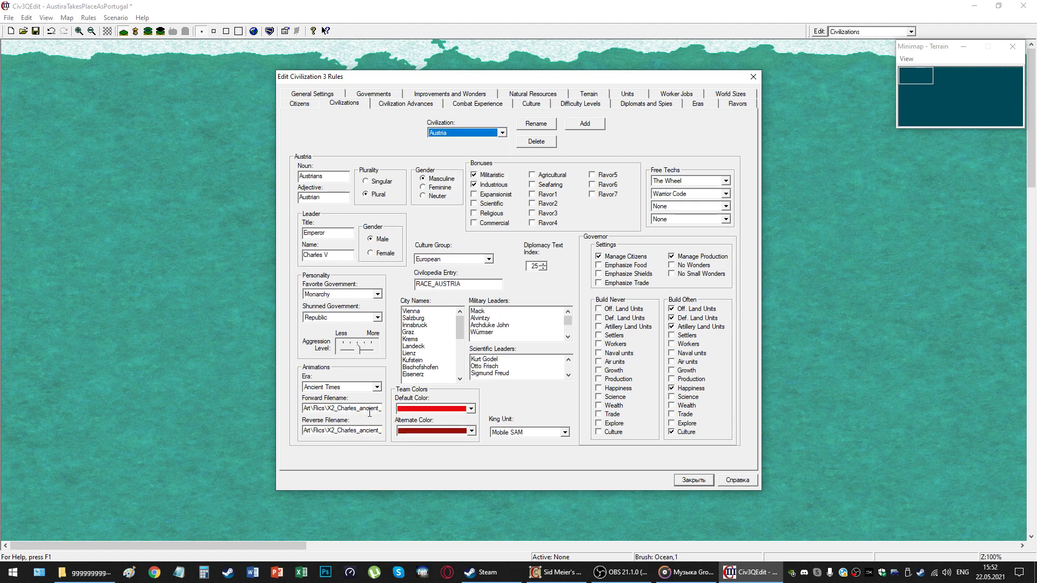
Check Austria's animation filenames for the different eras and return the era to Ancient Times.
click(363, 387)
click(345, 404)
click(349, 387)
click(343, 412)
click(351, 387)
click(346, 418)
click(355, 390)
click(351, 397)
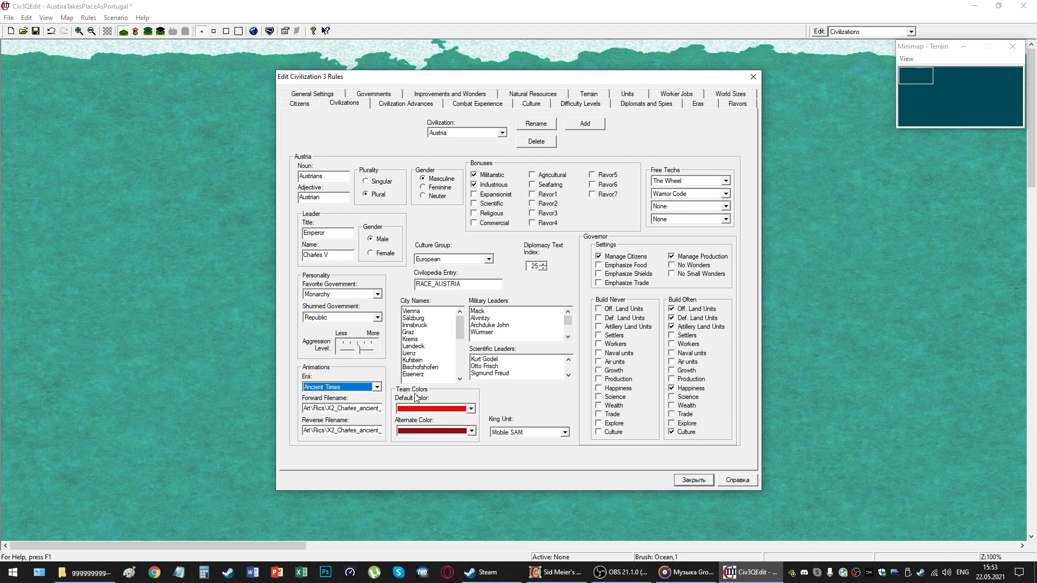
Review Austria's lists of city names and military leaders.
drag(403, 311, 431, 381)
click(432, 372)
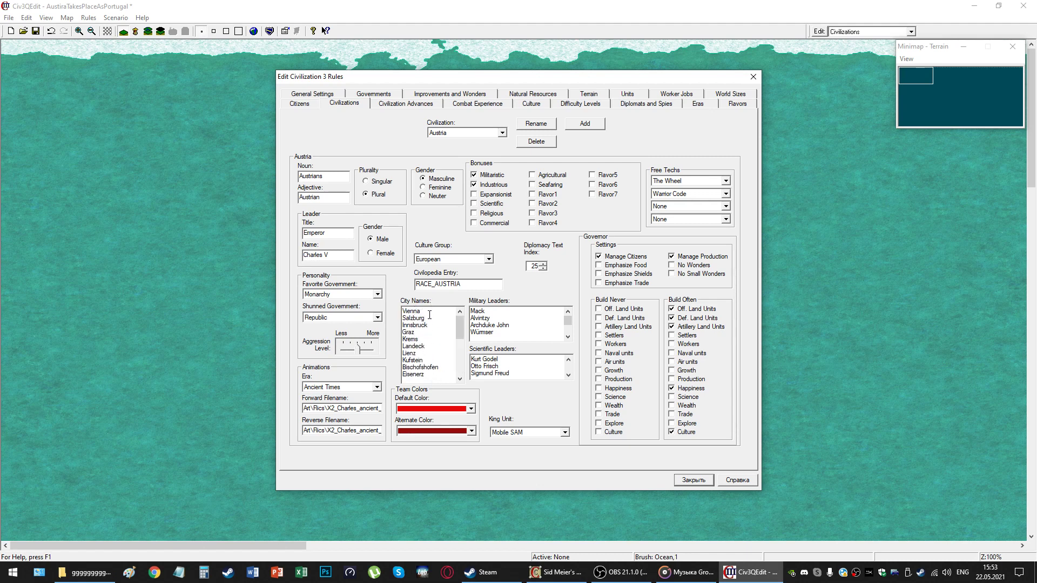
drag(411, 362, 403, 312)
click(427, 335)
drag(511, 333, 476, 292)
click(474, 311)
scroll(522, 373, down, 1)
Replace the first name in Austria's scientific leaders list with "biyvuvuu".
drag(535, 376, 468, 352)
click(471, 357)
drag(512, 366, 473, 358)
text(biyvuvuu)
Set Austria's king unit to Explorer.
click(546, 432)
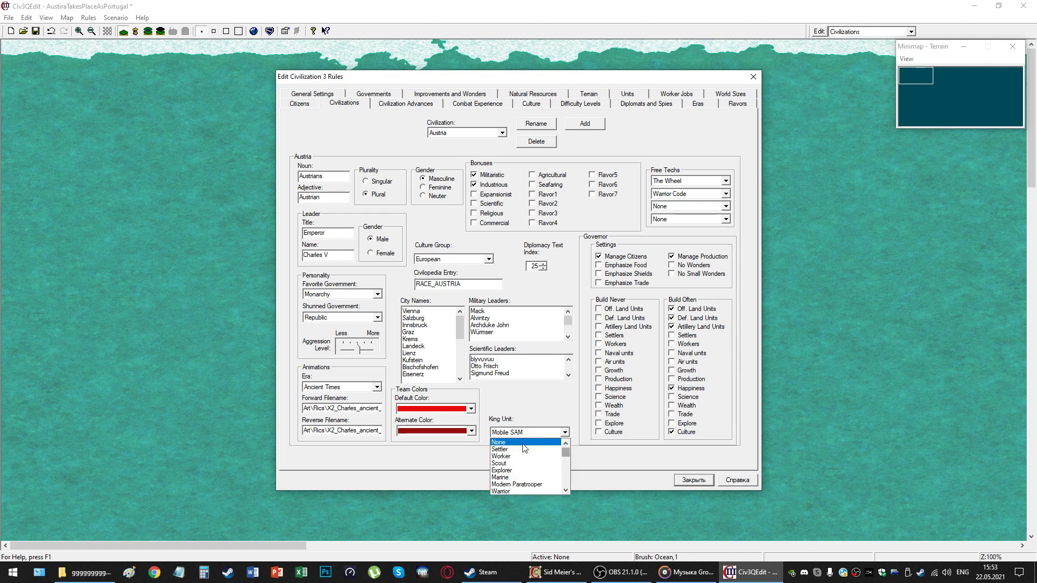
key(e)
key(Return)
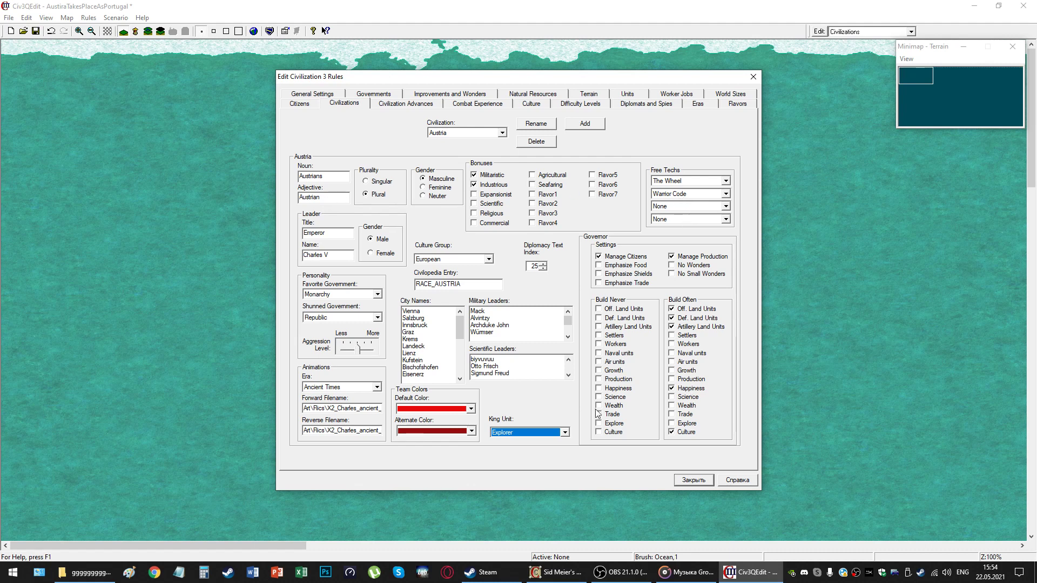
Open the unit rules and display the Jet Fighter's settings.
click(628, 95)
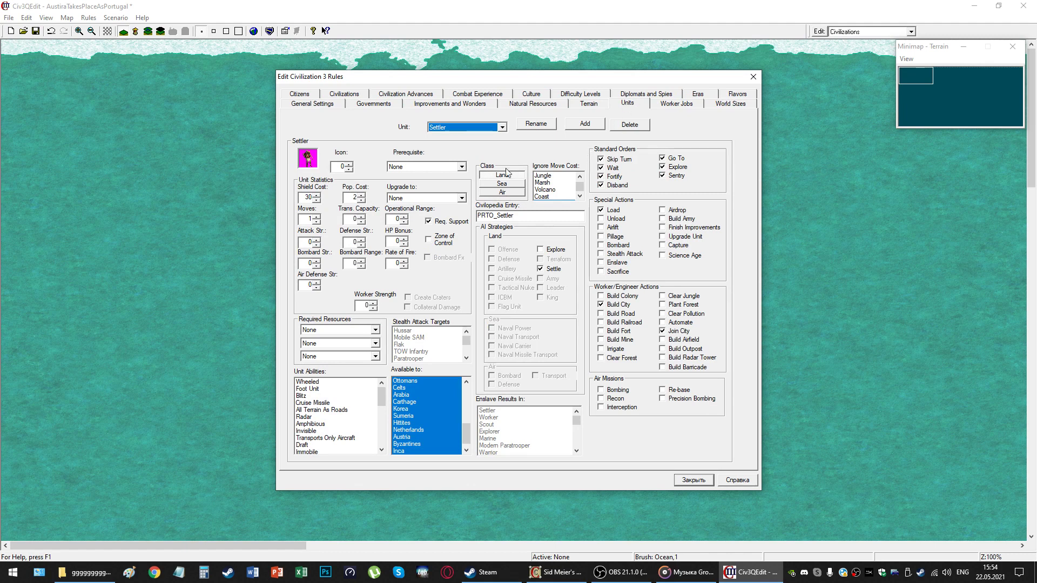
click(424, 168)
click(502, 126)
scroll(504, 156, down, 10)
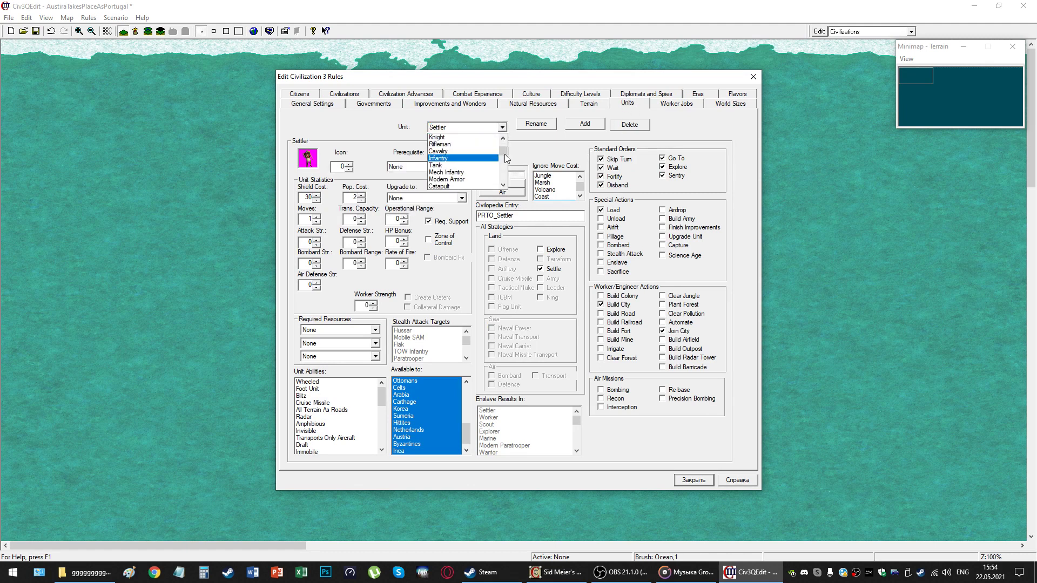
scroll(484, 164, down, 5)
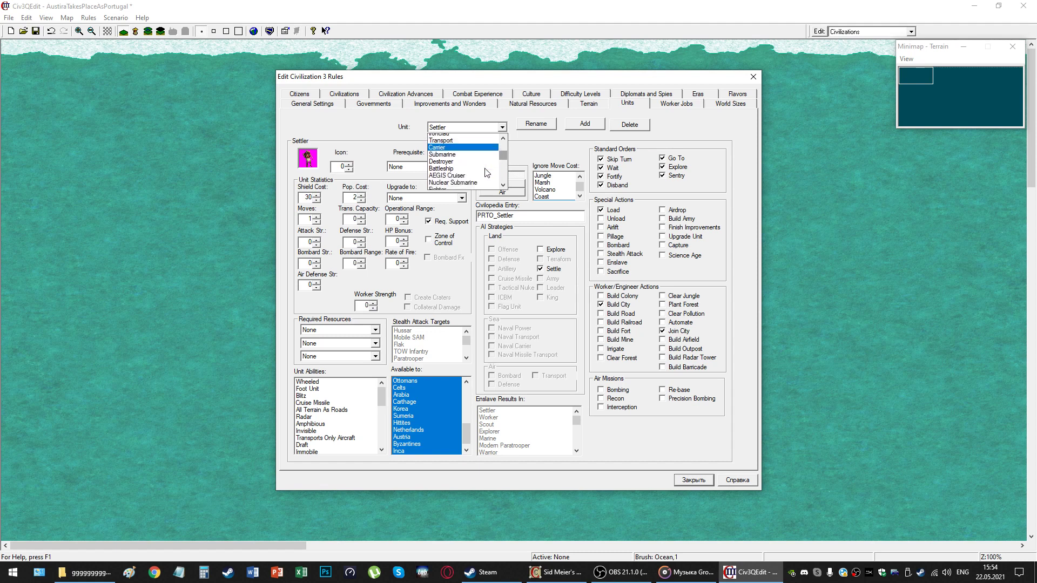
click(459, 172)
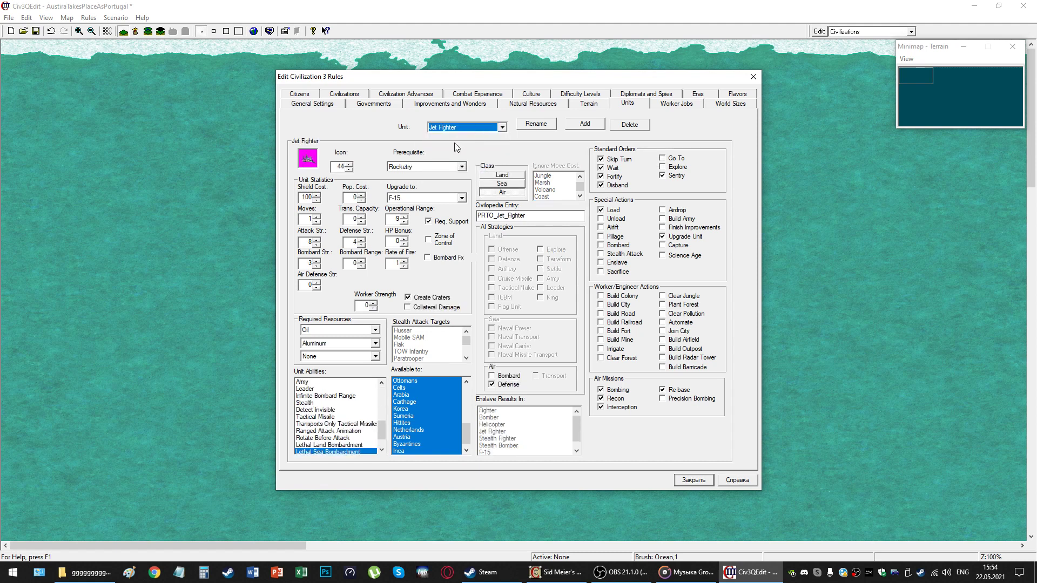
Examine the Jet Fighter's icon number, prerequisite advance and upgrade choices, leaving them as they are.
double_click(342, 167)
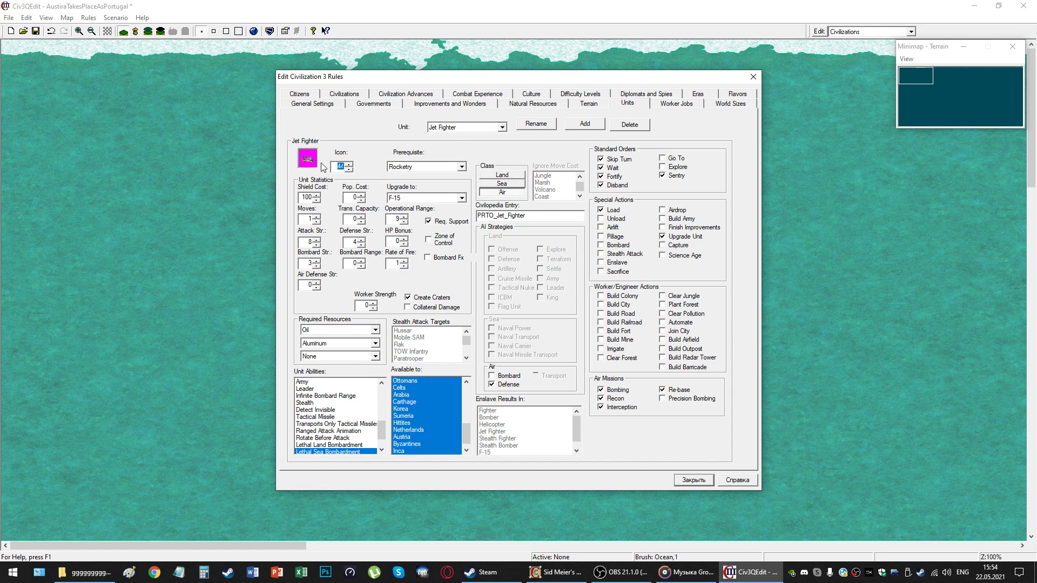
click(427, 167)
click(428, 167)
click(420, 199)
click(421, 199)
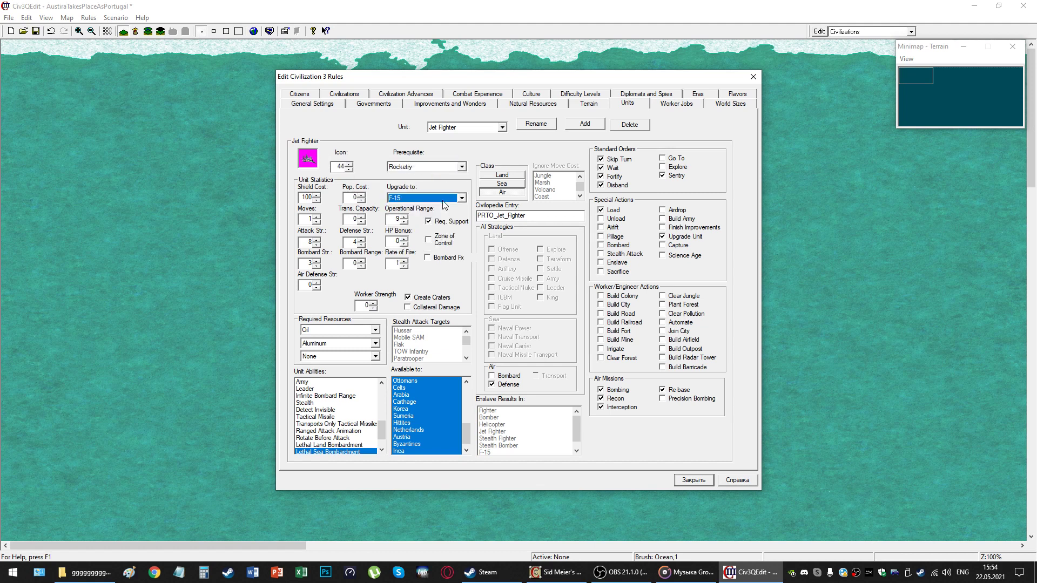
click(422, 199)
click(423, 203)
Examine the Jet Fighter's shield cost, population cost, transport capacity and list of unit abilities.
double_click(354, 197)
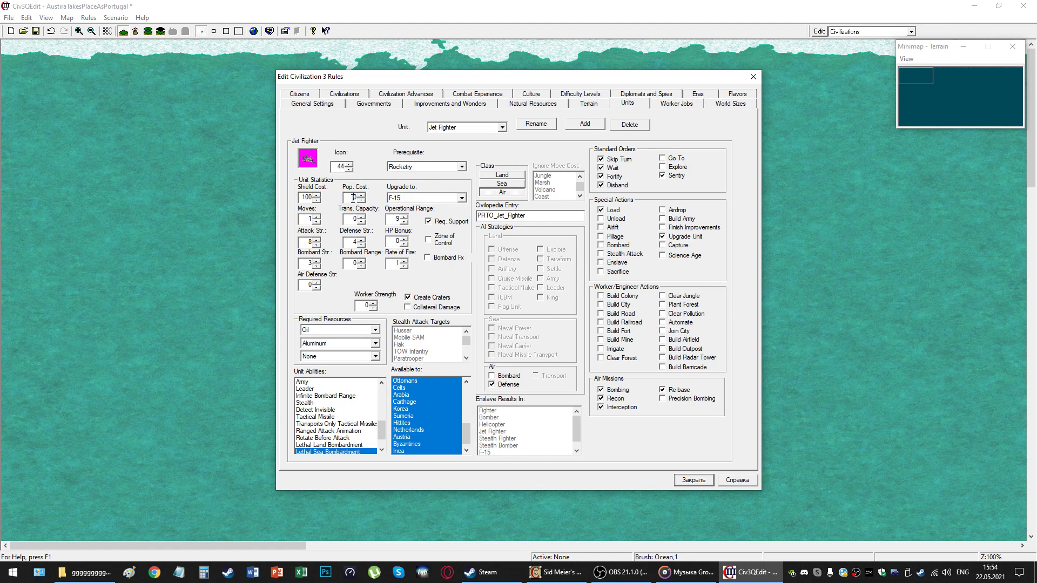
double_click(303, 197)
click(353, 197)
click(350, 219)
scroll(327, 400, up, 7)
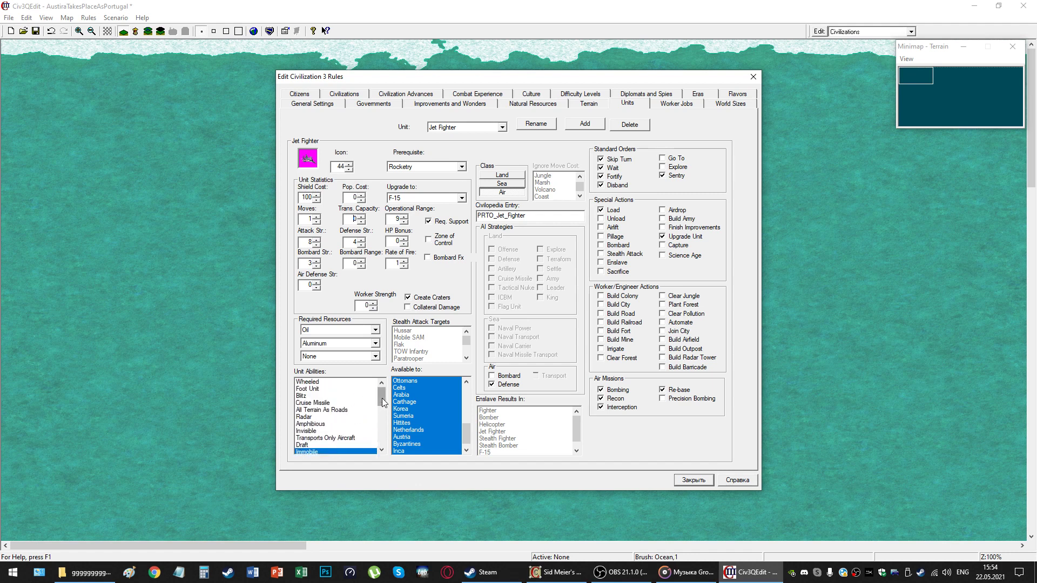
drag(382, 397, 380, 406)
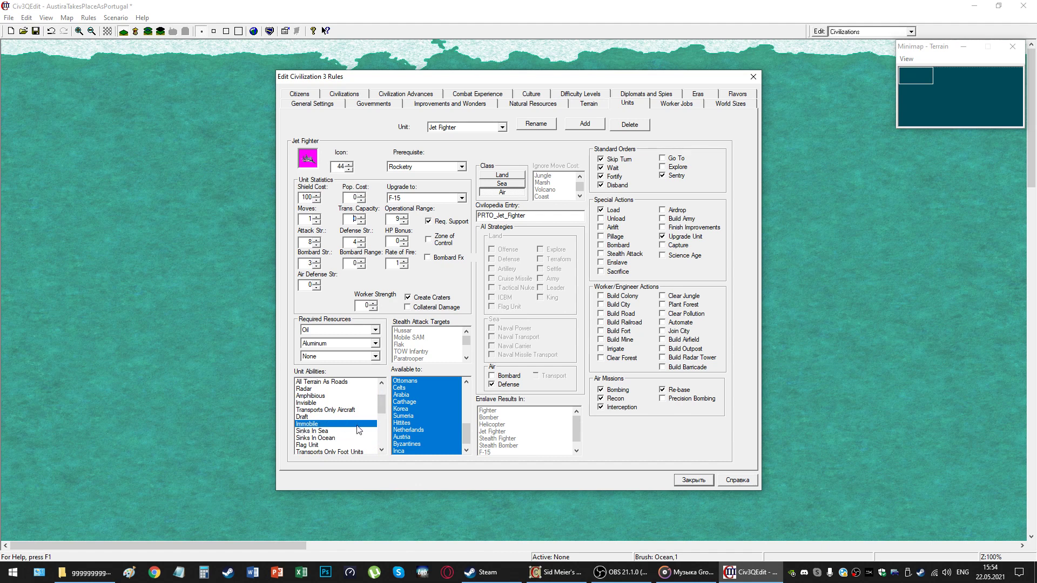
scroll(360, 430, down, 1)
click(330, 410)
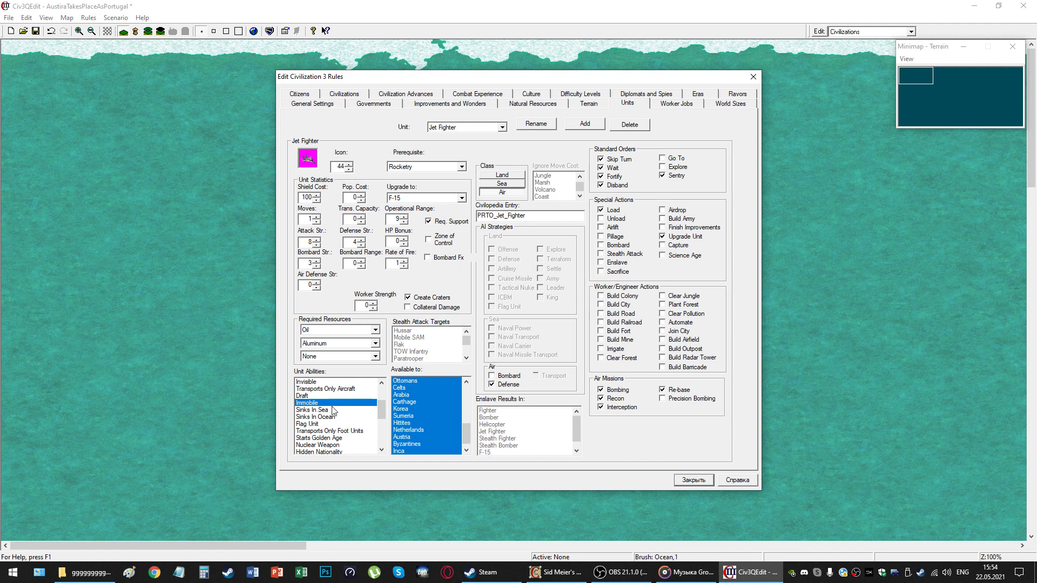
drag(382, 413, 382, 426)
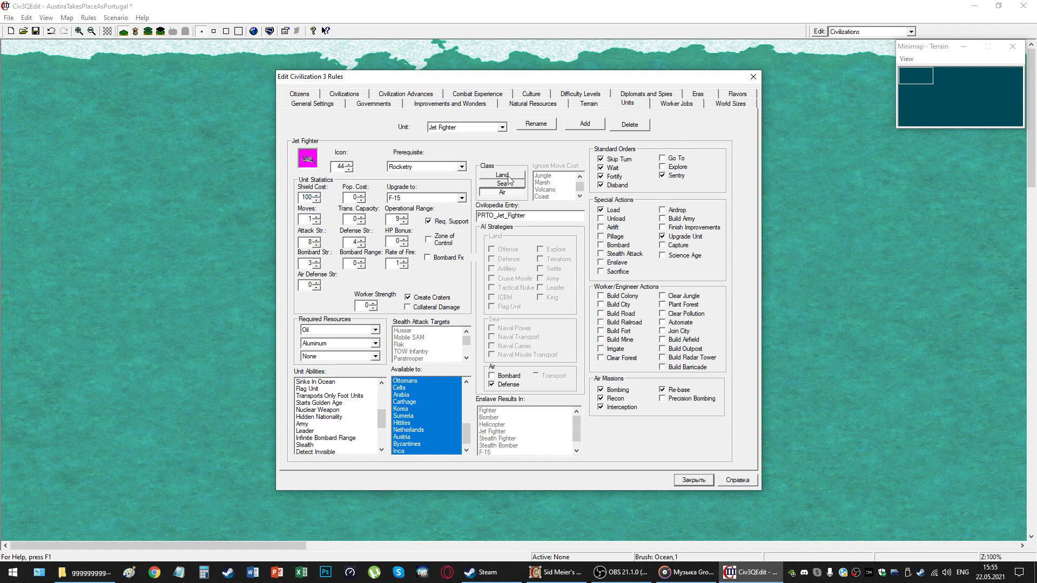
Inspect the Jet Fighter's Civilopedia entry and the start of the unit list, keeping the Jet Fighter displayed.
drag(539, 214, 495, 226)
click(497, 216)
double_click(497, 215)
click(558, 216)
click(502, 128)
drag(503, 160, 506, 138)
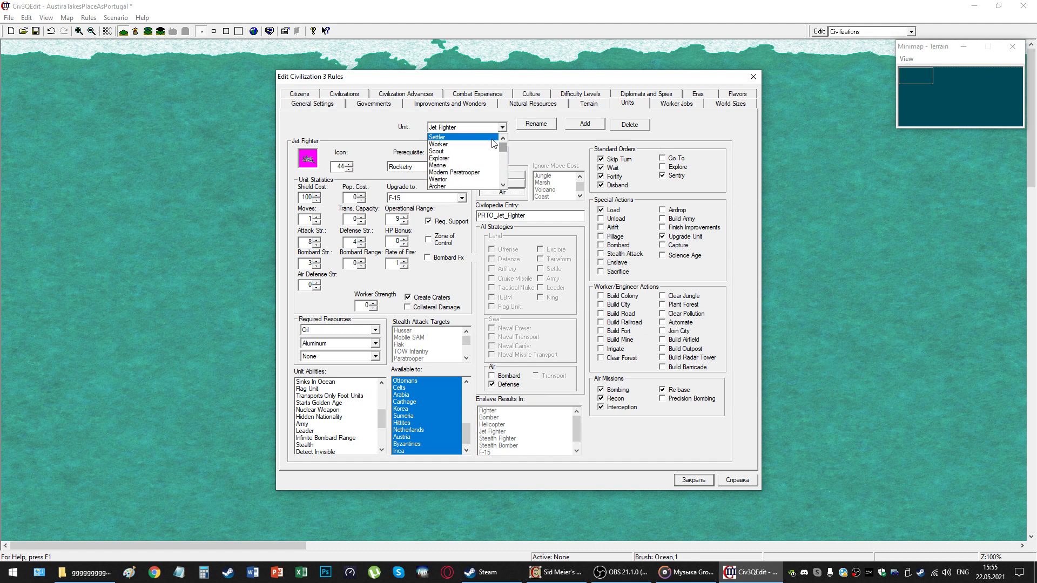
click(483, 129)
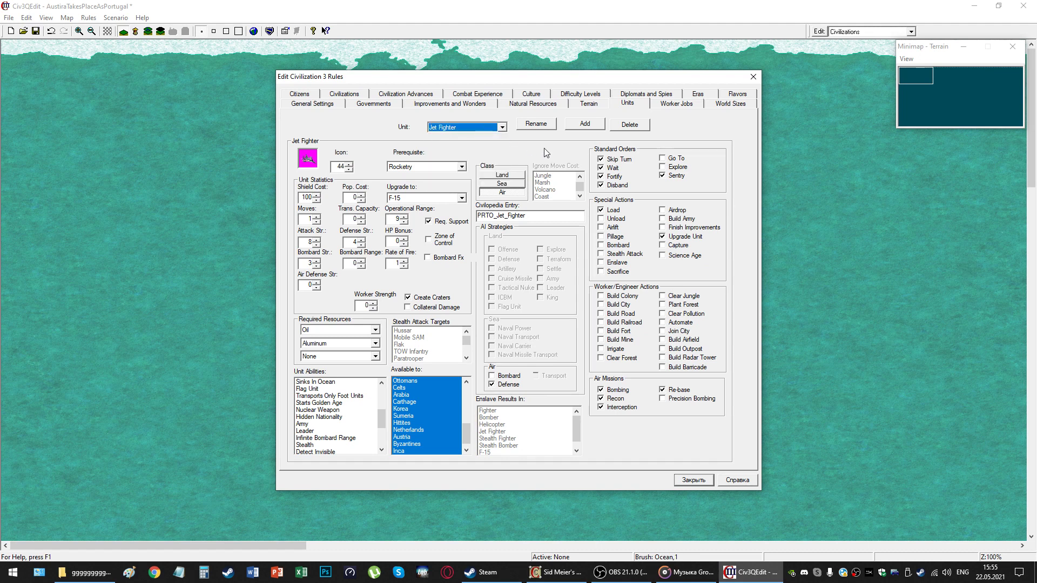
Add a new unit type named "hu".
click(585, 125)
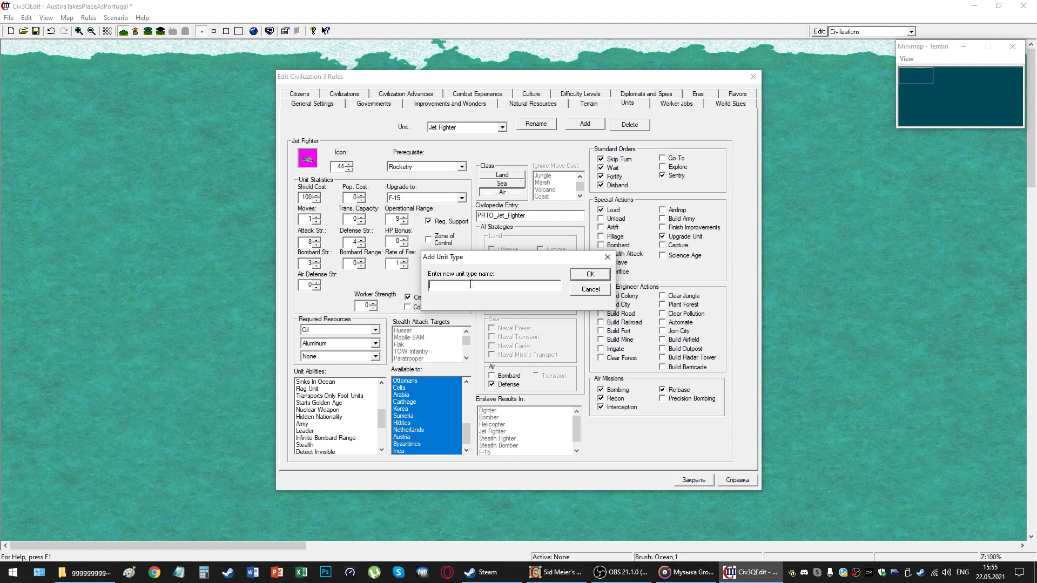
text(hu)
click(591, 274)
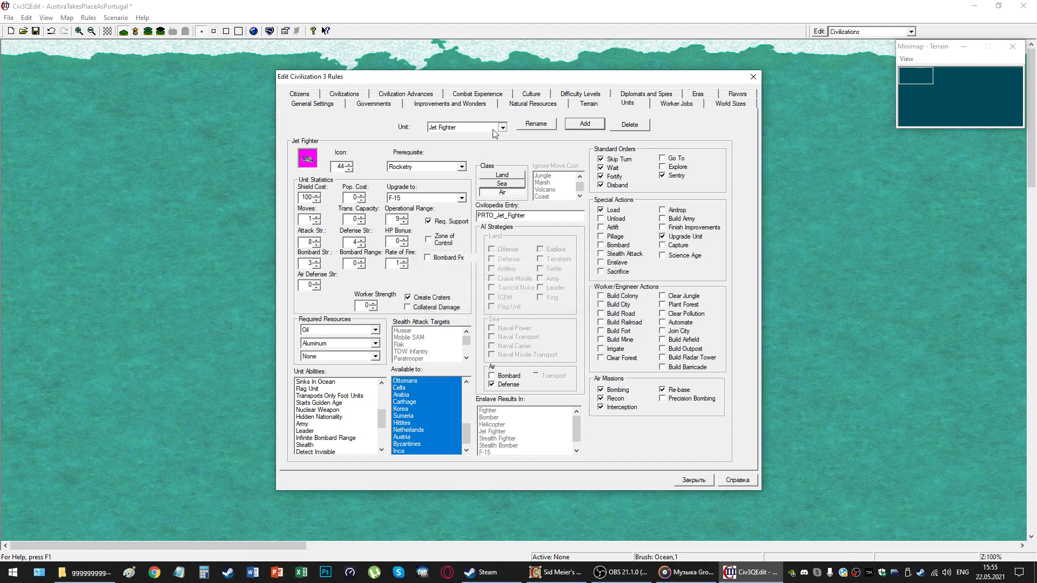
Display the Hussar unit's settings and set its prerequisite advance to Military Tradition.
click(502, 127)
drag(505, 158, 504, 186)
click(440, 186)
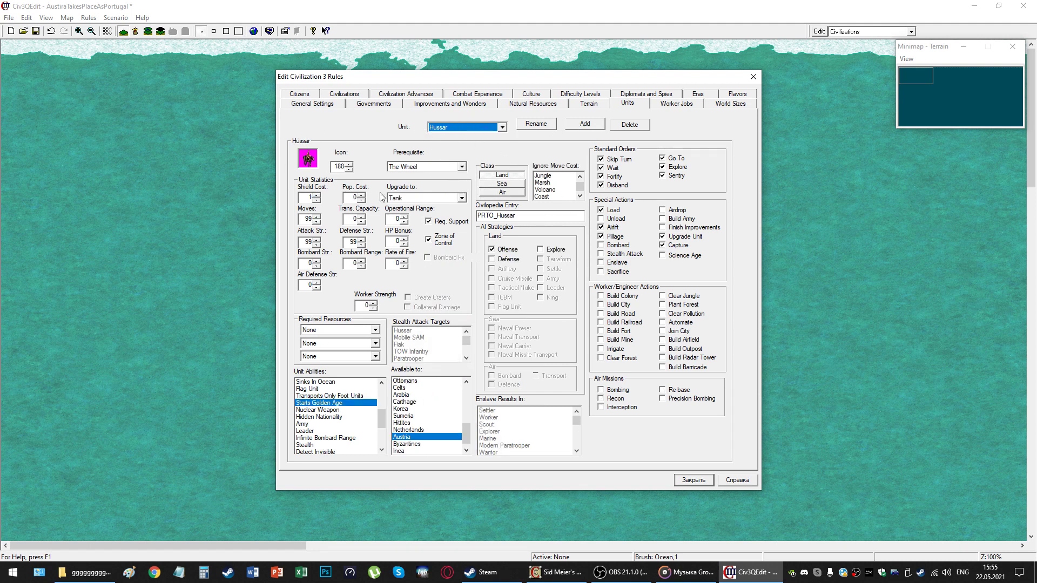
double_click(340, 167)
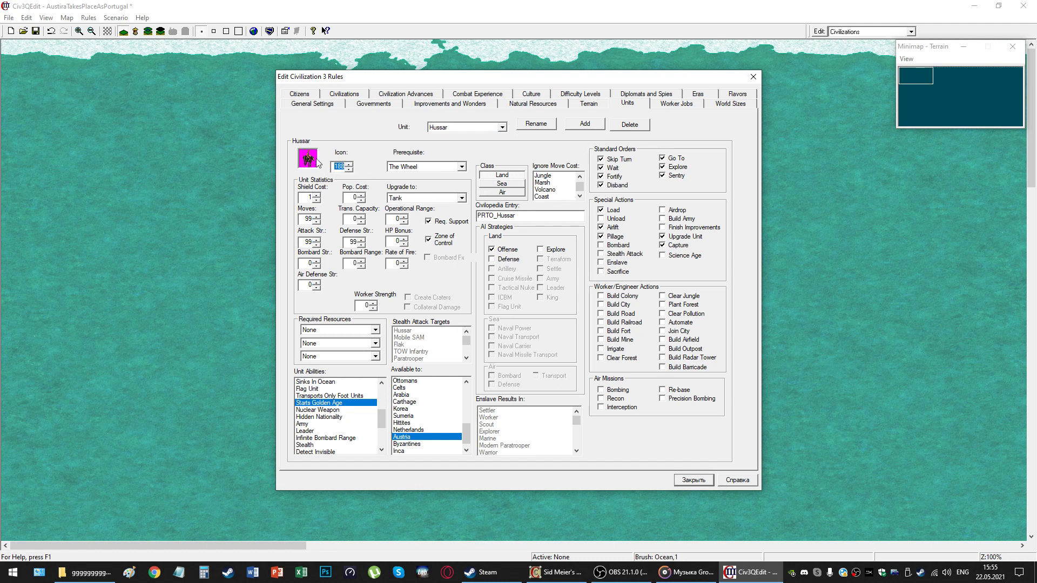
click(437, 168)
scroll(450, 203, down, 5)
scroll(450, 205, up, 5)
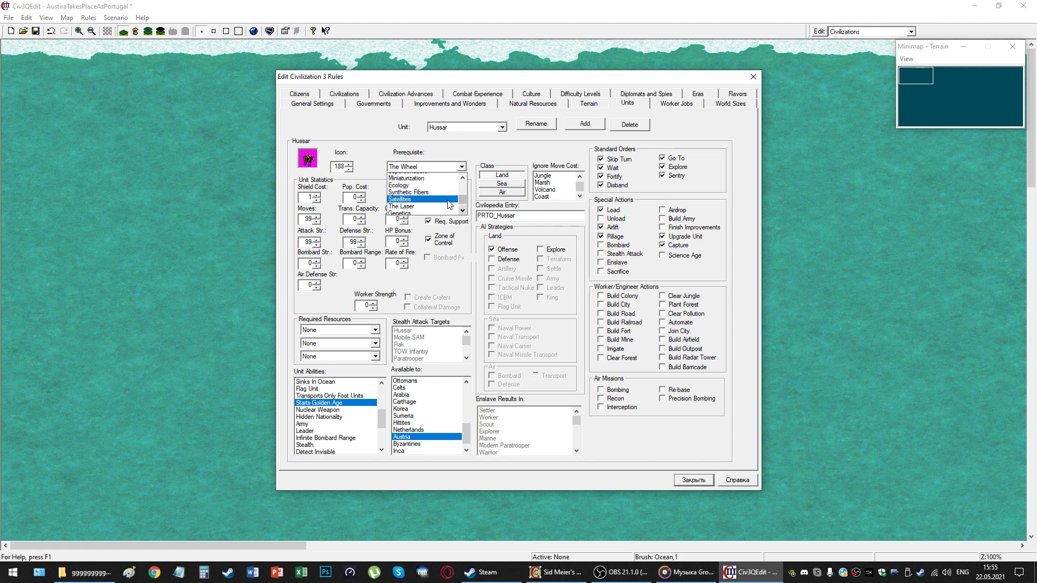
scroll(447, 203, up, 5)
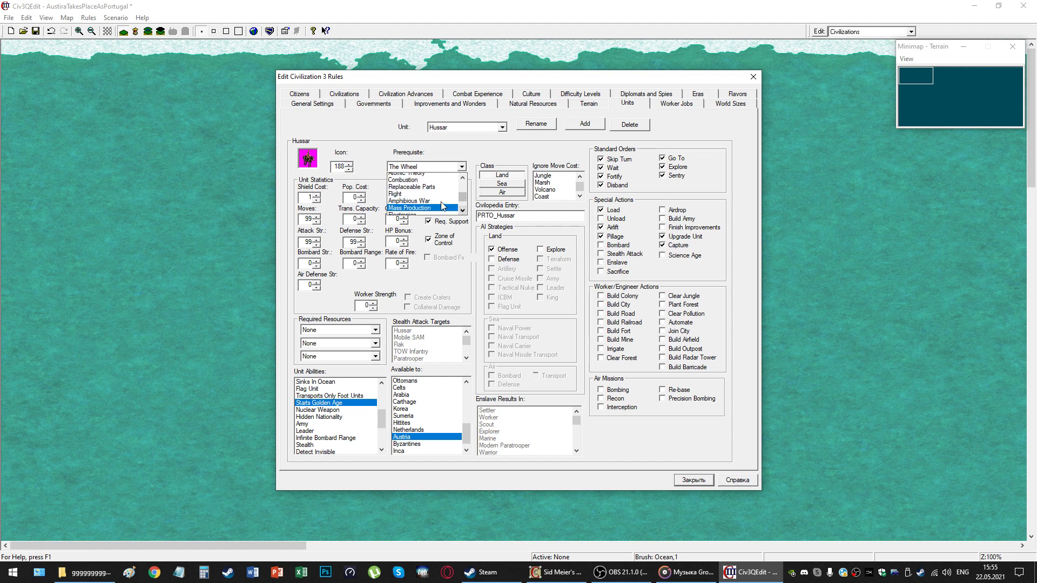
scroll(432, 206, up, 5)
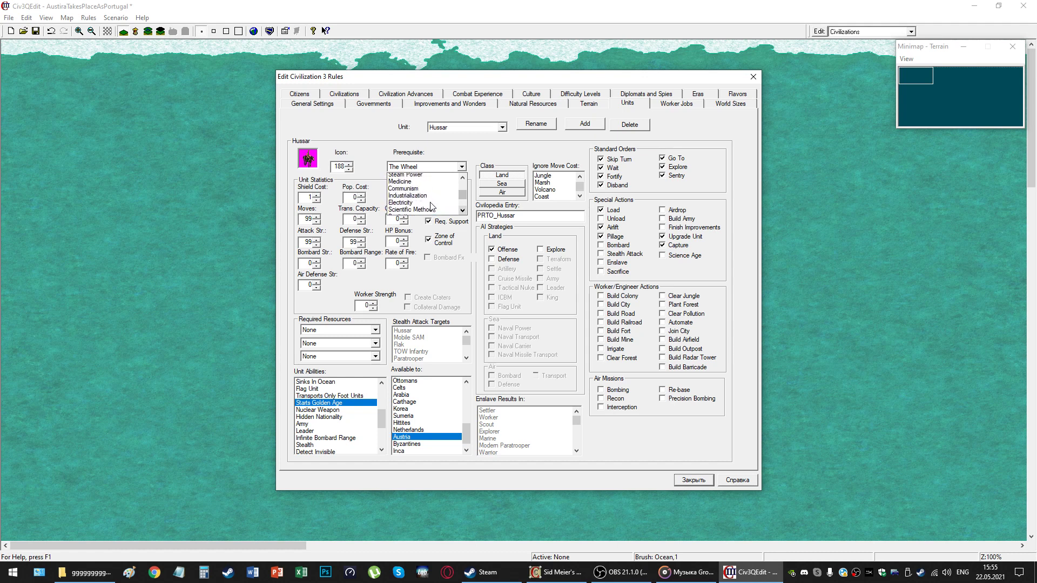
click(407, 173)
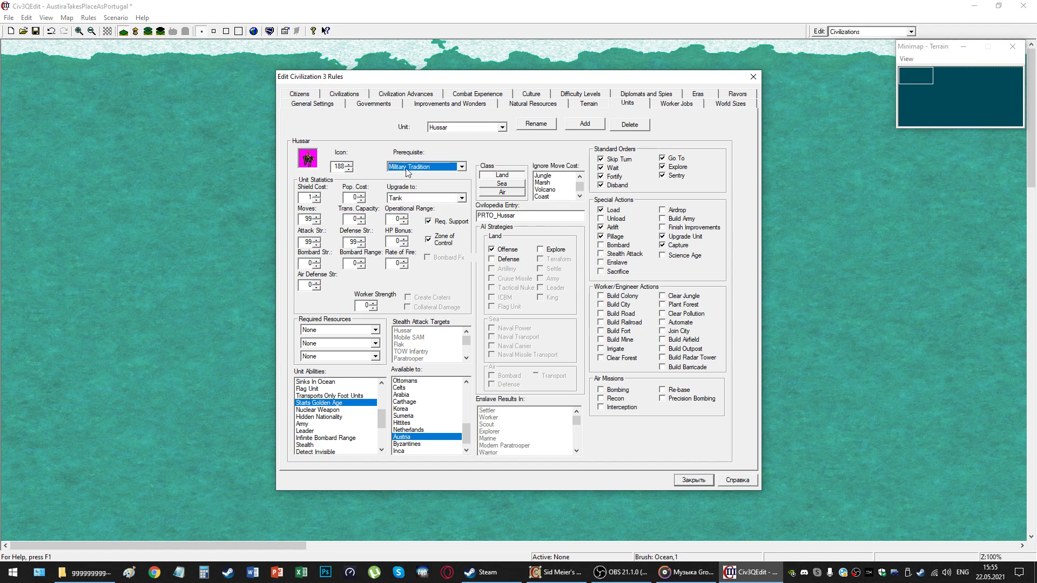
Set the Hussar's upgrade unit to None.
click(421, 198)
scroll(432, 216, up, 10)
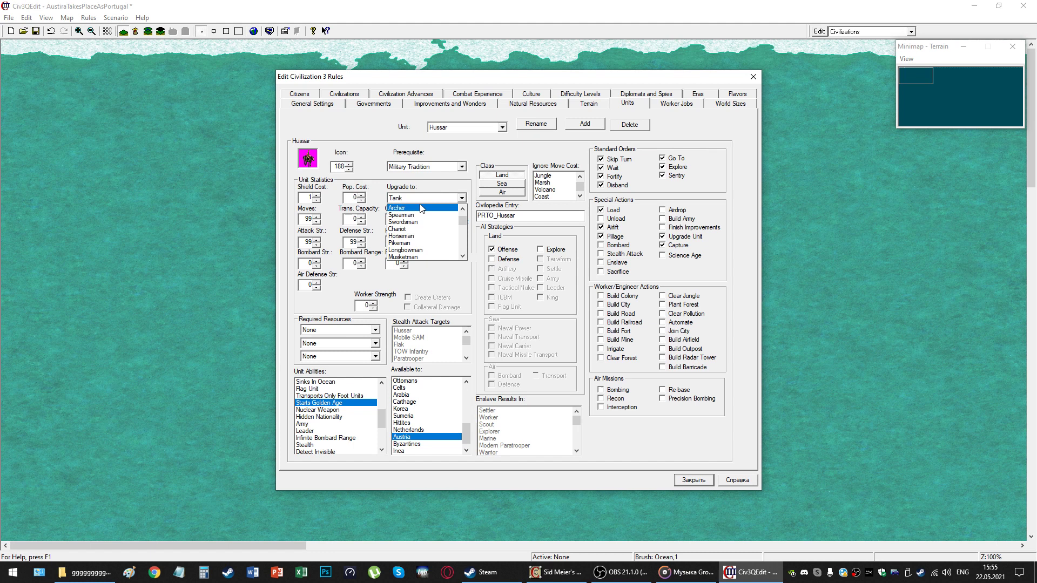
click(411, 209)
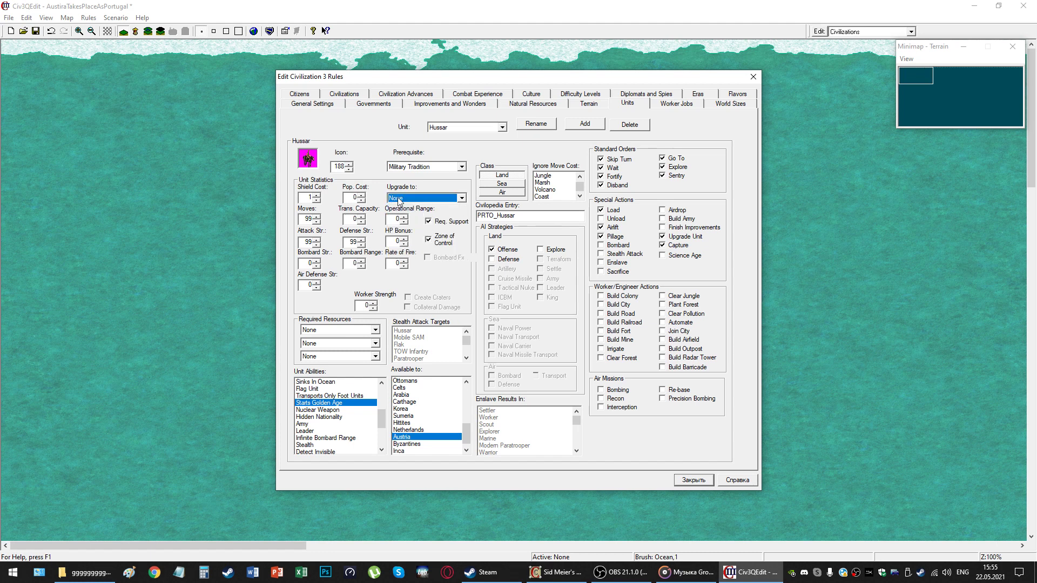
Set the Hussar's moves to 3, attack strength to 6 and defense strength to 3.
double_click(308, 218)
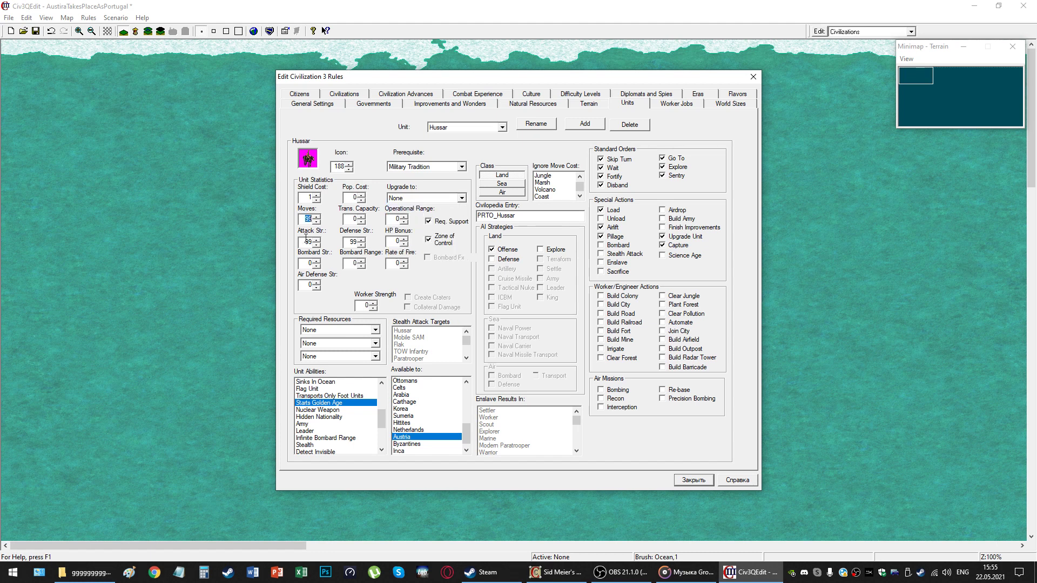
click(308, 242)
double_click(355, 242)
click(306, 243)
double_click(307, 219)
text(3)
Examine the Hussar's unit abilities and the civilizations it is available to.
scroll(327, 405, up, 2)
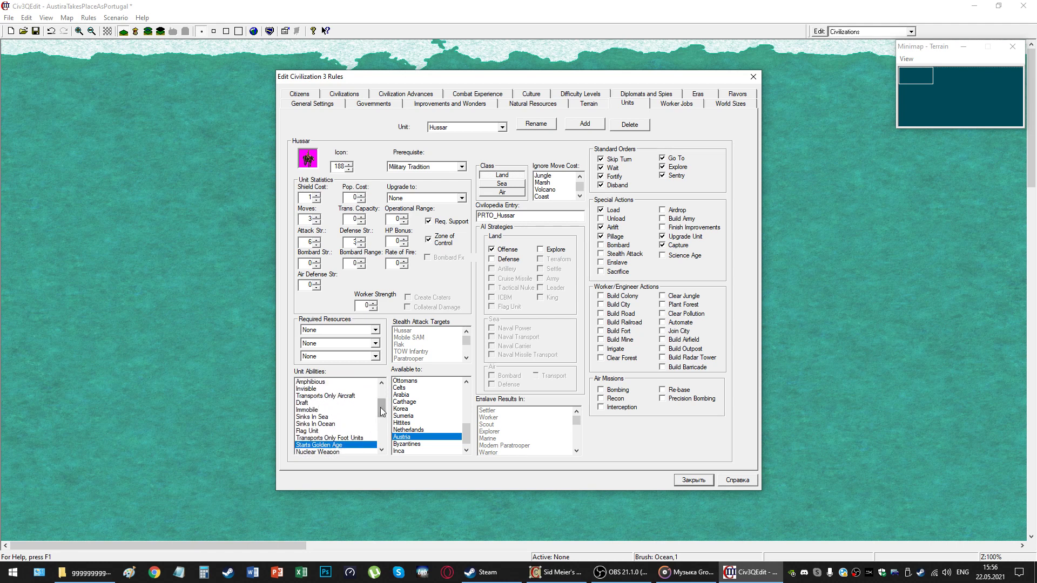
scroll(325, 410, up, 2)
scroll(332, 400, down, 5)
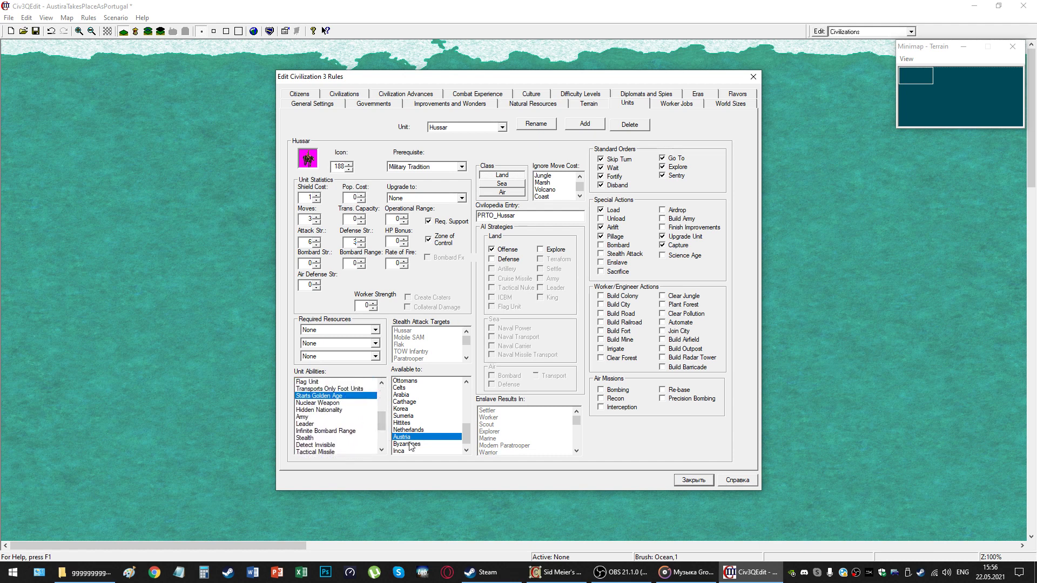
scroll(454, 428, down, 1)
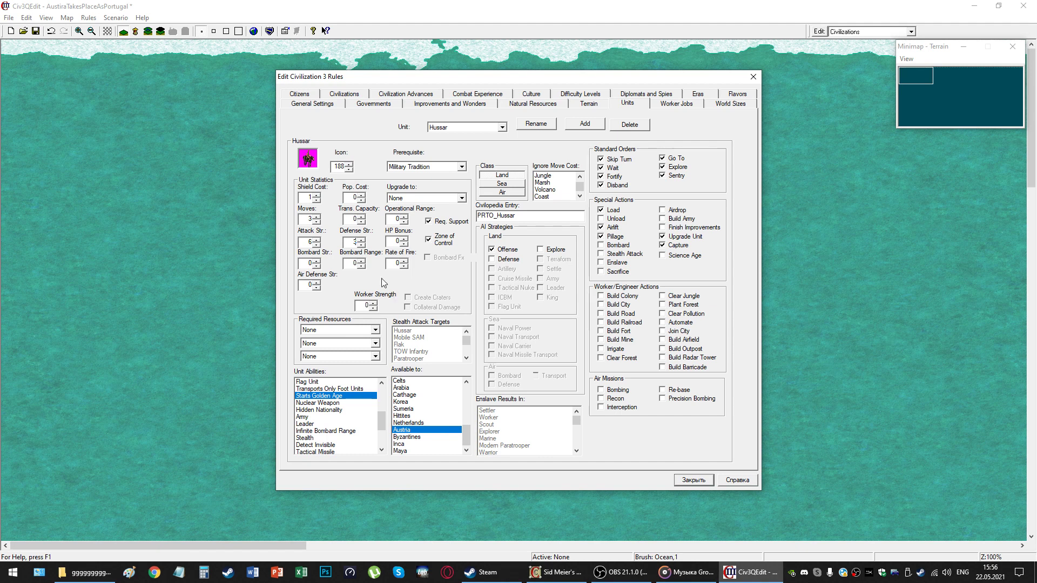
Re-enter the Hussar's attack strength as 6 and set its HP bonus to 1.
click(313, 244)
key(BackSpace)
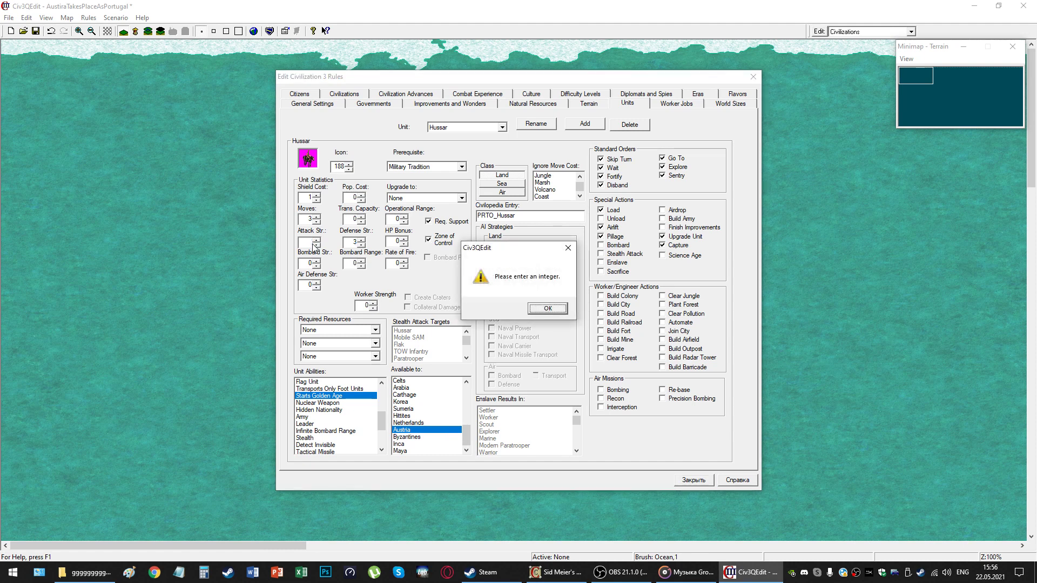
click(548, 308)
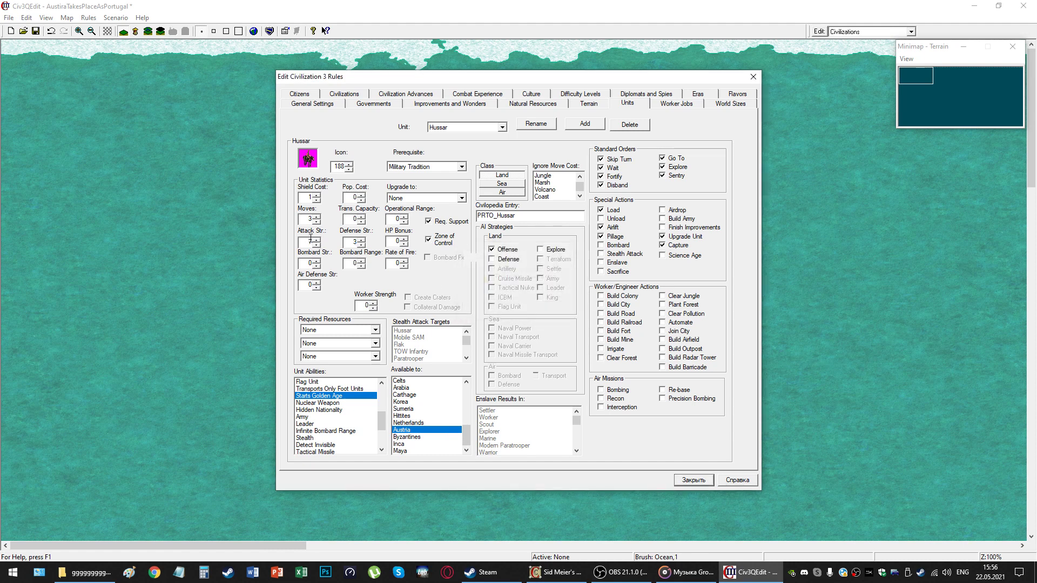
text(6)
double_click(396, 240)
click(666, 245)
Try making the Hussar ignore the move cost of Hills, and clear that terrain again.
drag(580, 189, 581, 185)
scroll(561, 190, down, 4)
scroll(563, 192, up, 2)
click(555, 184)
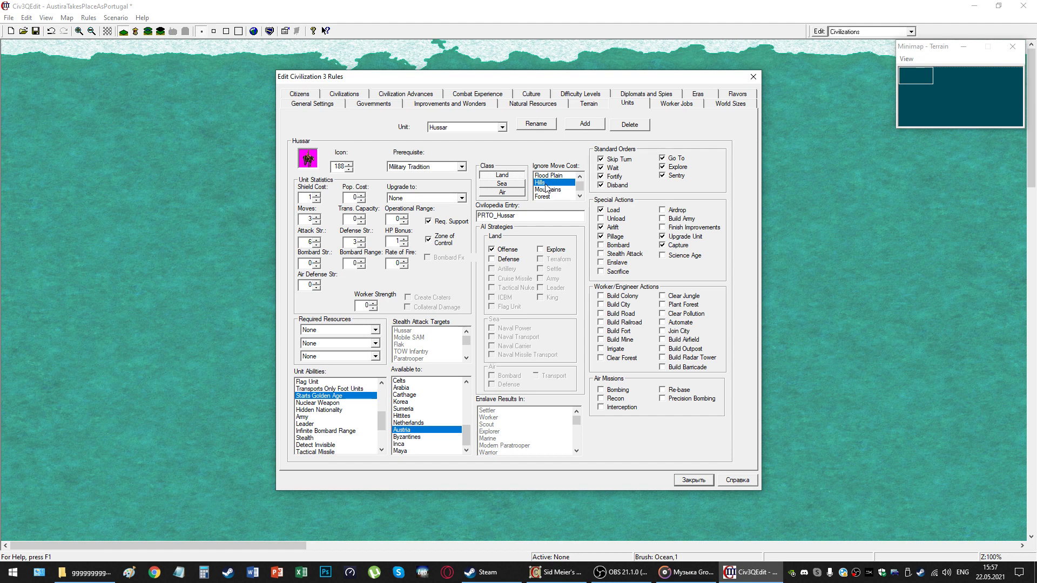
click(545, 184)
Set the Hussar's required resources to Saltpeter and Horses.
click(348, 333)
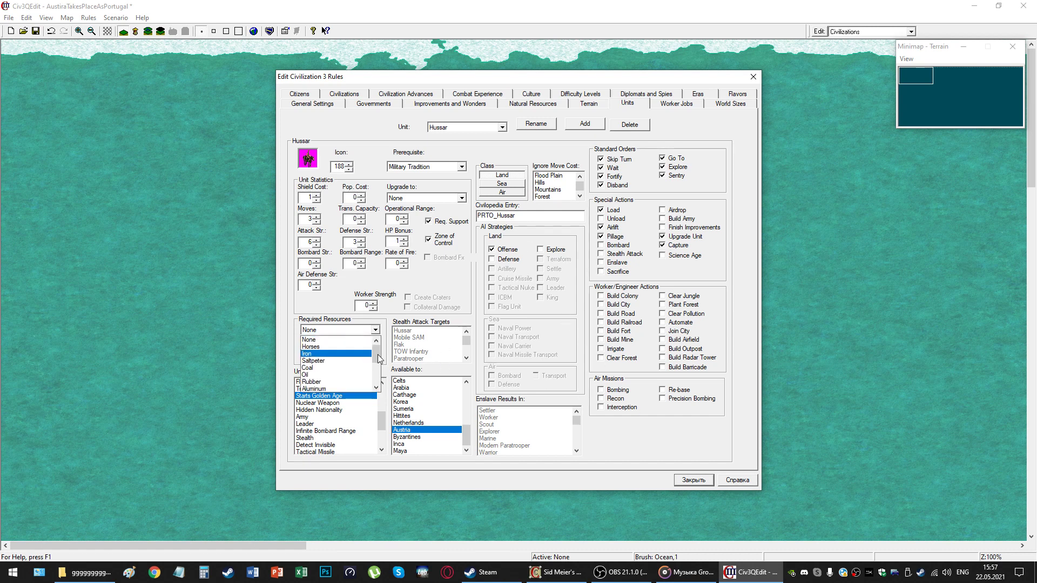
click(361, 361)
scroll(356, 357, up, 3)
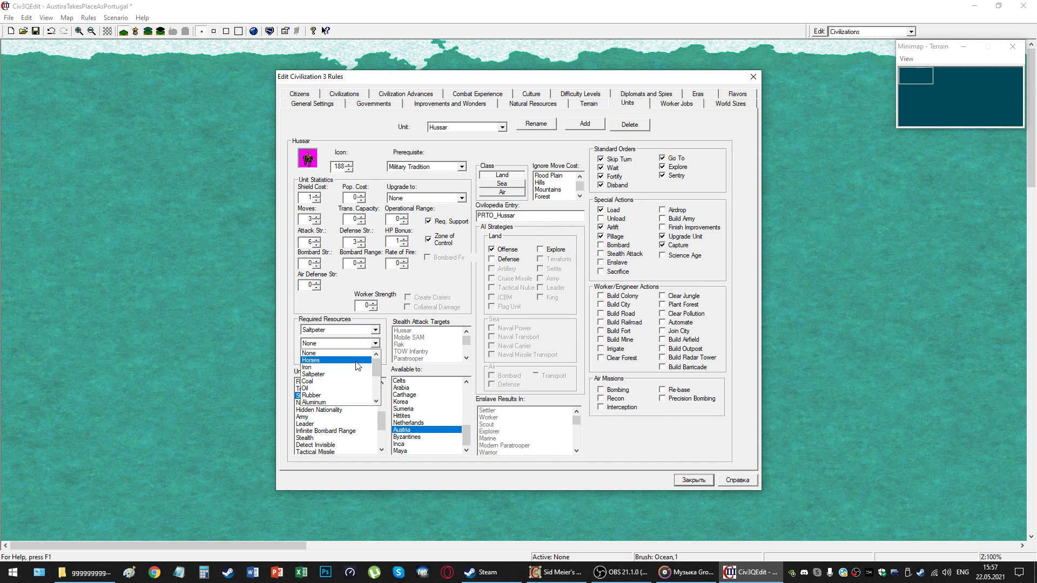
click(337, 351)
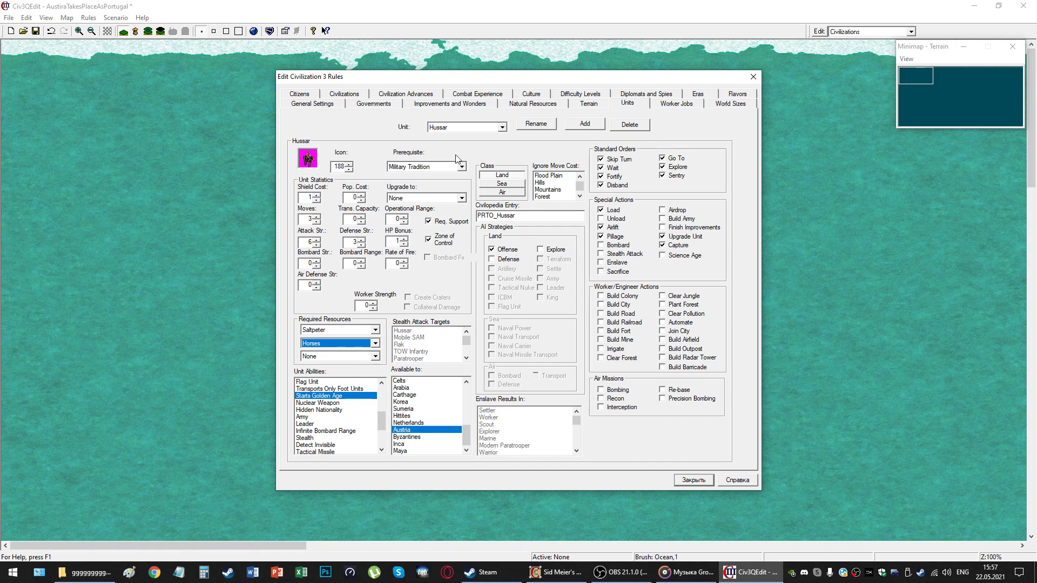
Display the Carrack unit and examine which civilizations it is available to.
click(502, 128)
drag(498, 176, 506, 174)
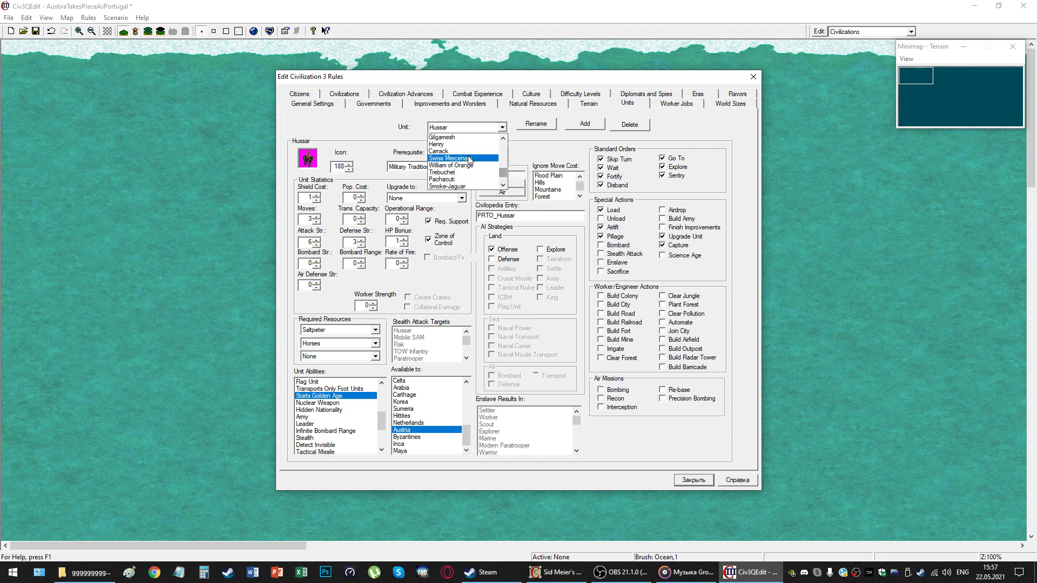
click(452, 151)
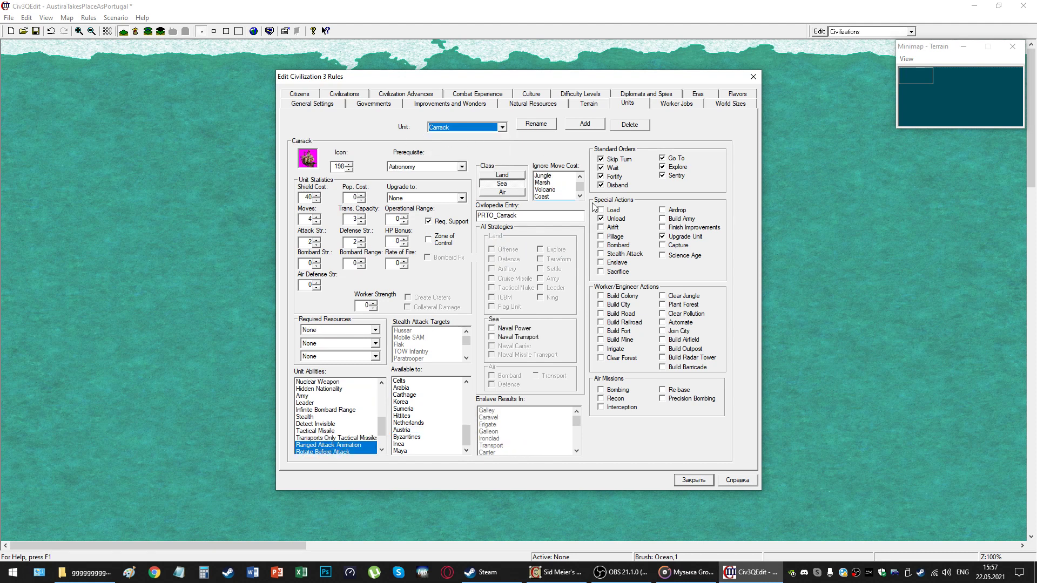
drag(468, 441, 474, 467)
scroll(437, 441, up, 5)
scroll(424, 410, down, 5)
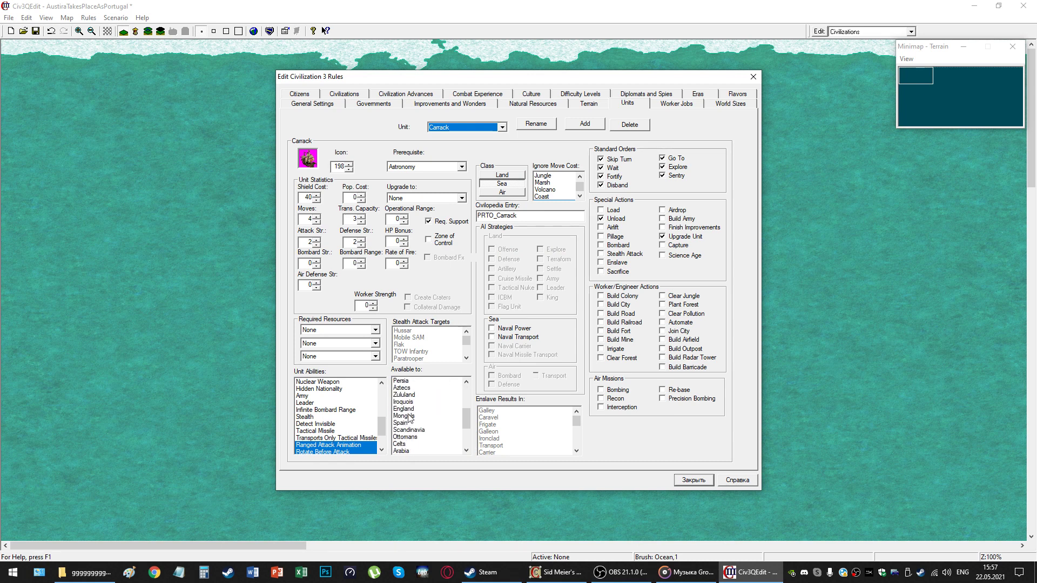
Find the Cavalry unit in the unit list and examine its settings and the civilizations it is available to.
click(477, 130)
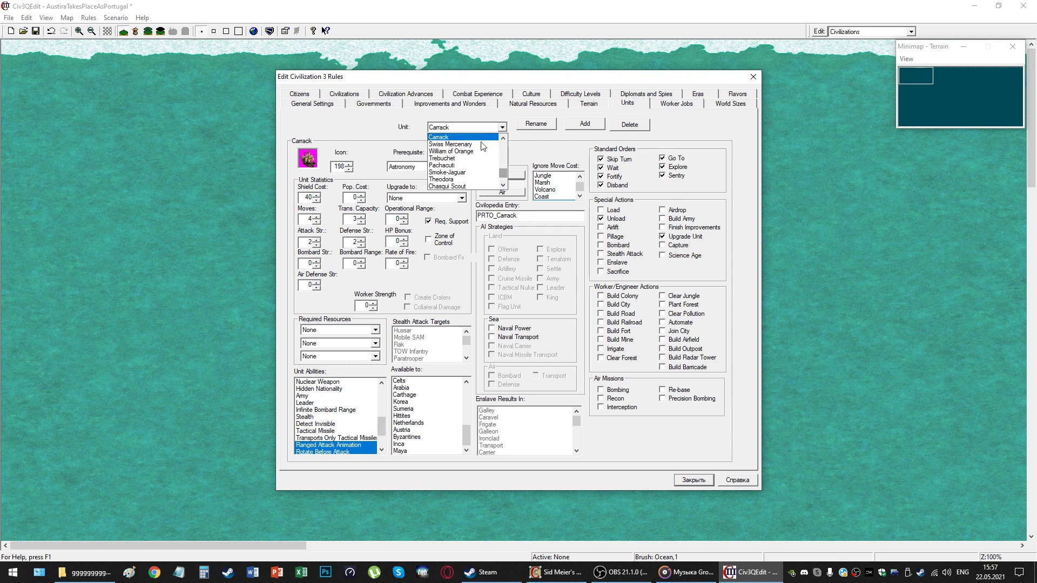
scroll(506, 177, down, 10)
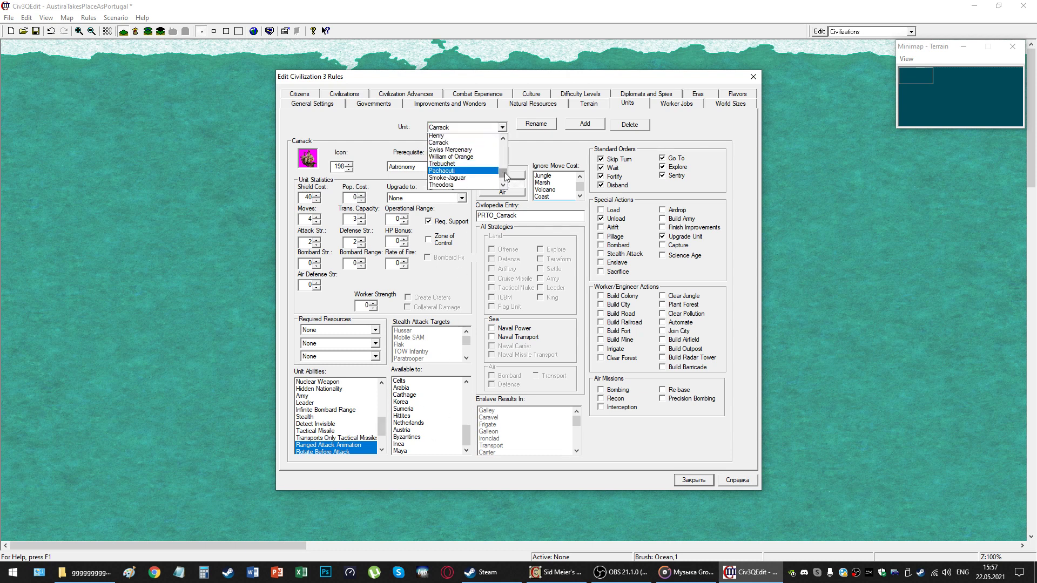
scroll(483, 174, up, 5)
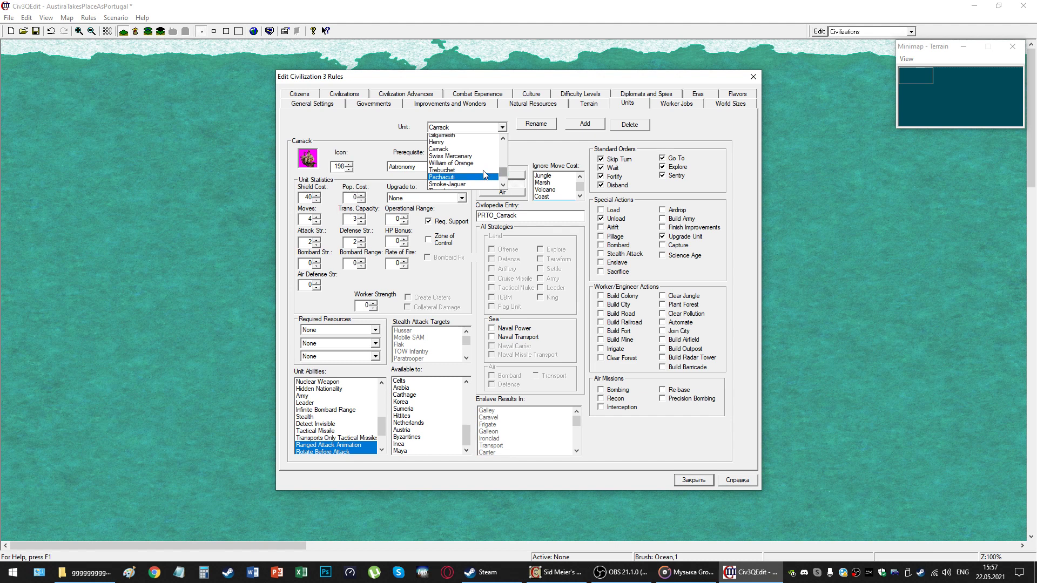
scroll(470, 172, up, 3)
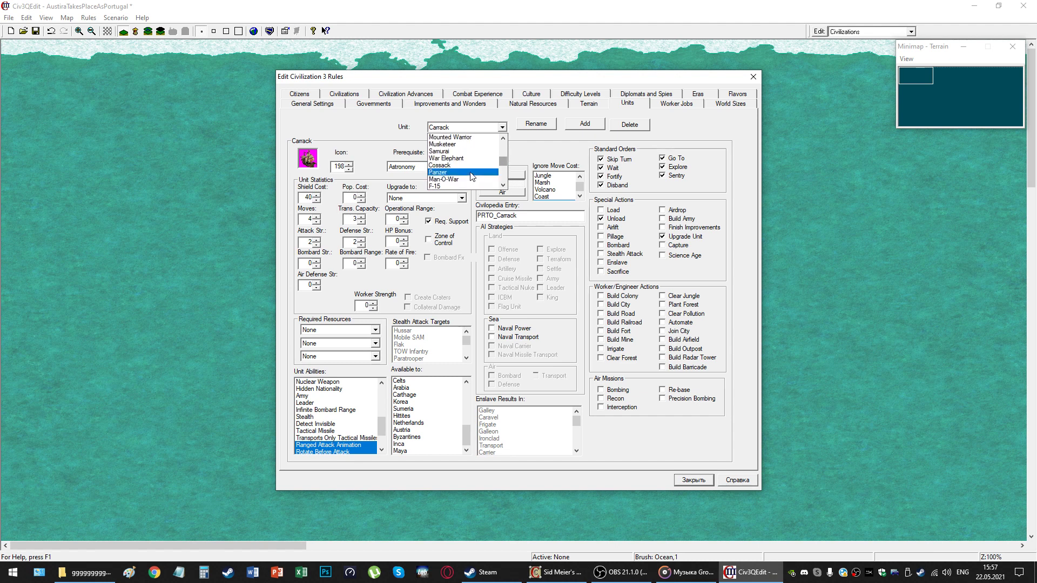
scroll(472, 168, up, 6)
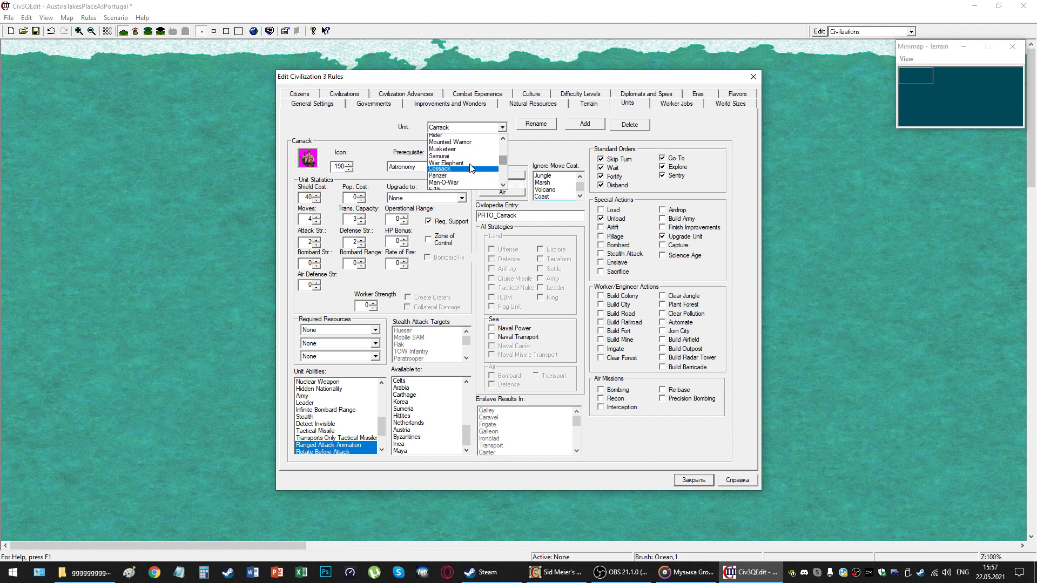
scroll(472, 169, up, 5)
scroll(470, 169, up, 6)
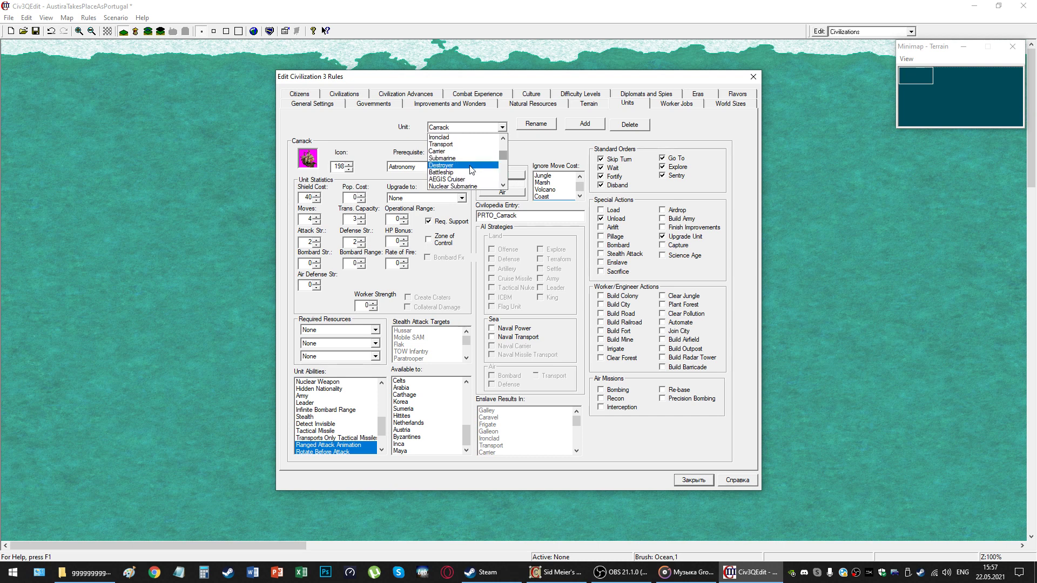
scroll(463, 169, up, 5)
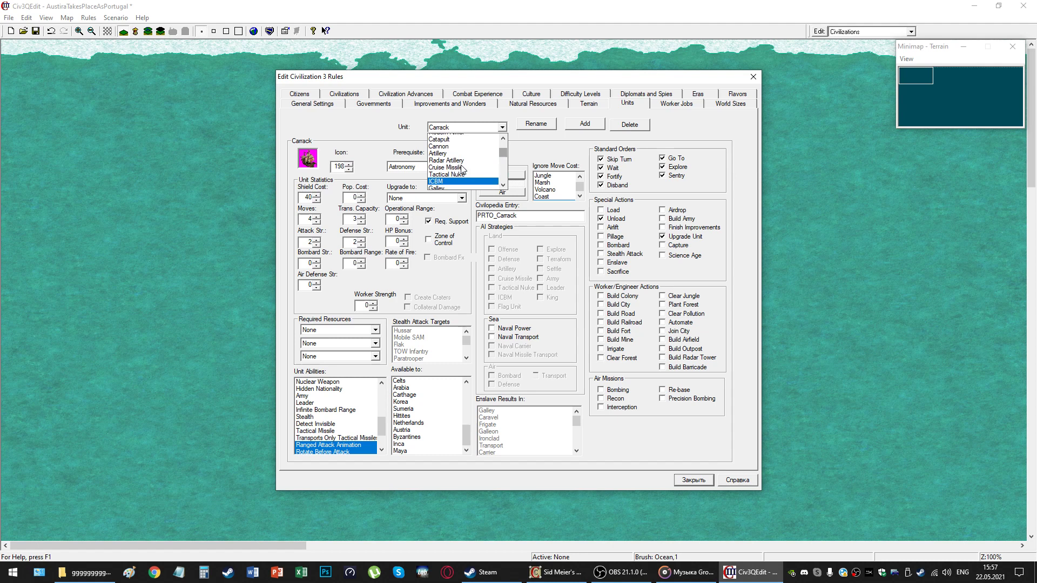
click(452, 151)
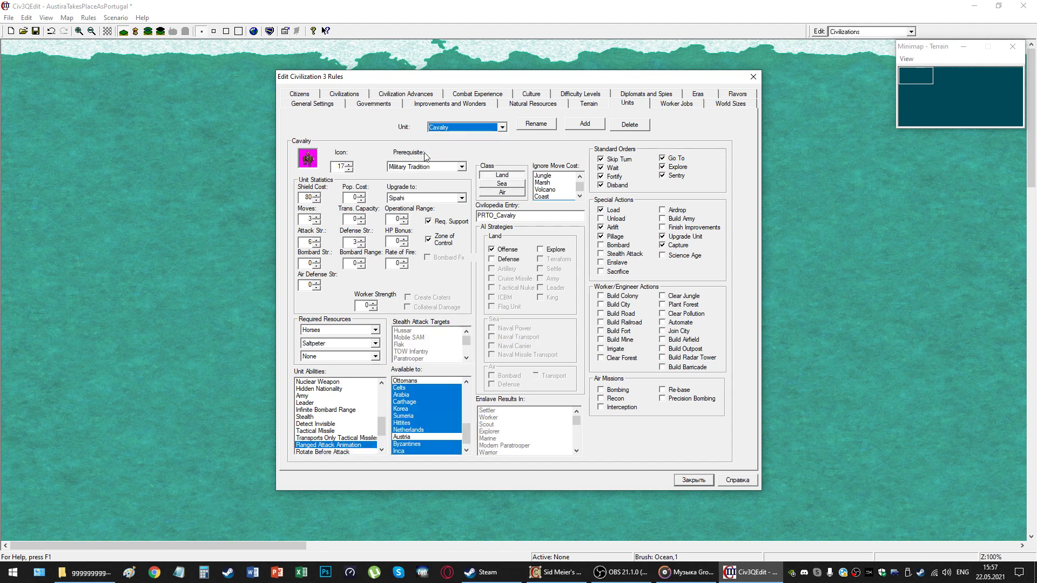
scroll(419, 396, down, 1)
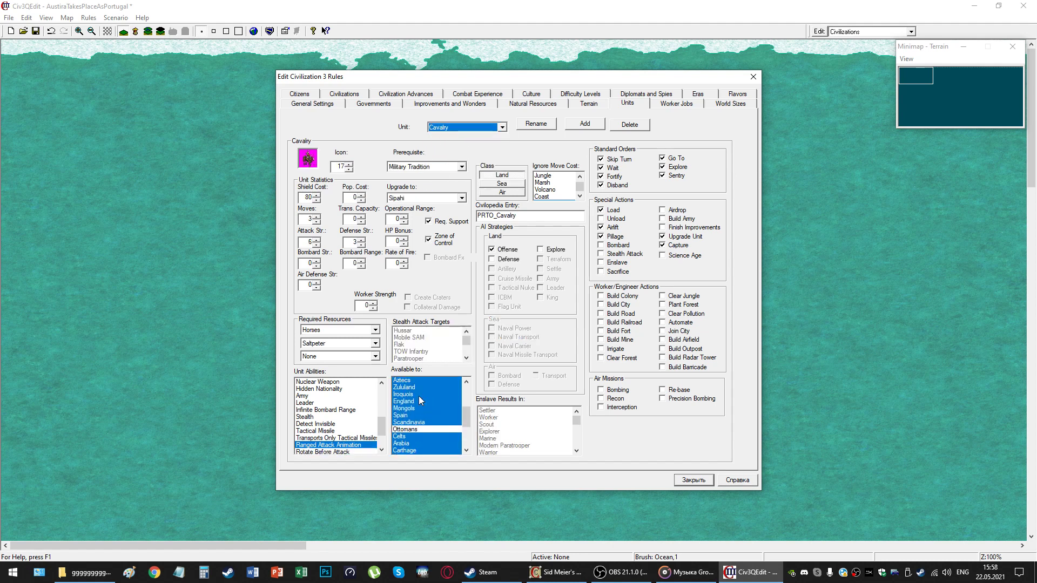
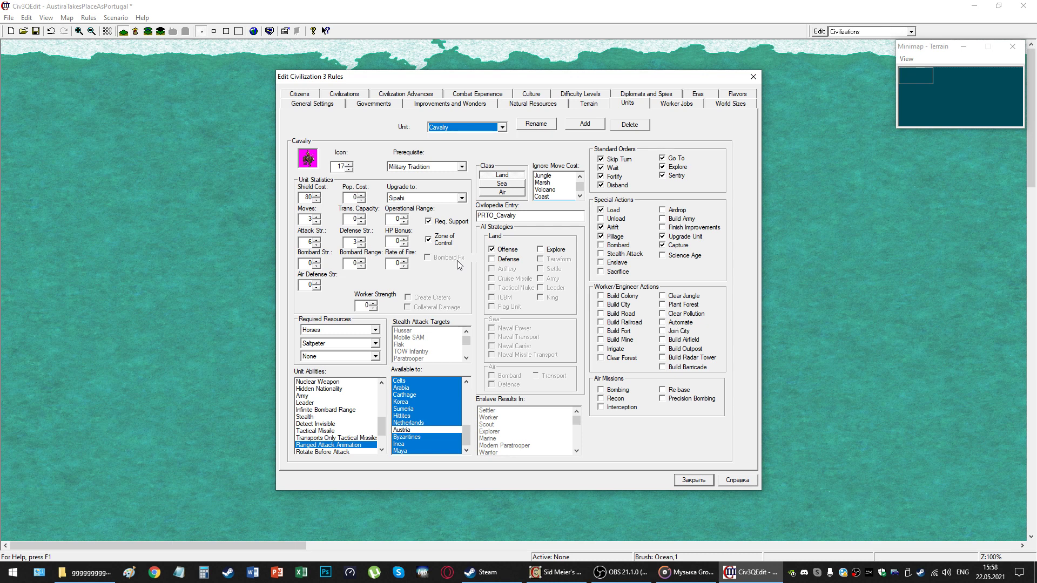
Browse the unit list from Cavalry down to the units around Hussar and choose one there.
click(486, 129)
scroll(504, 151, down, 8)
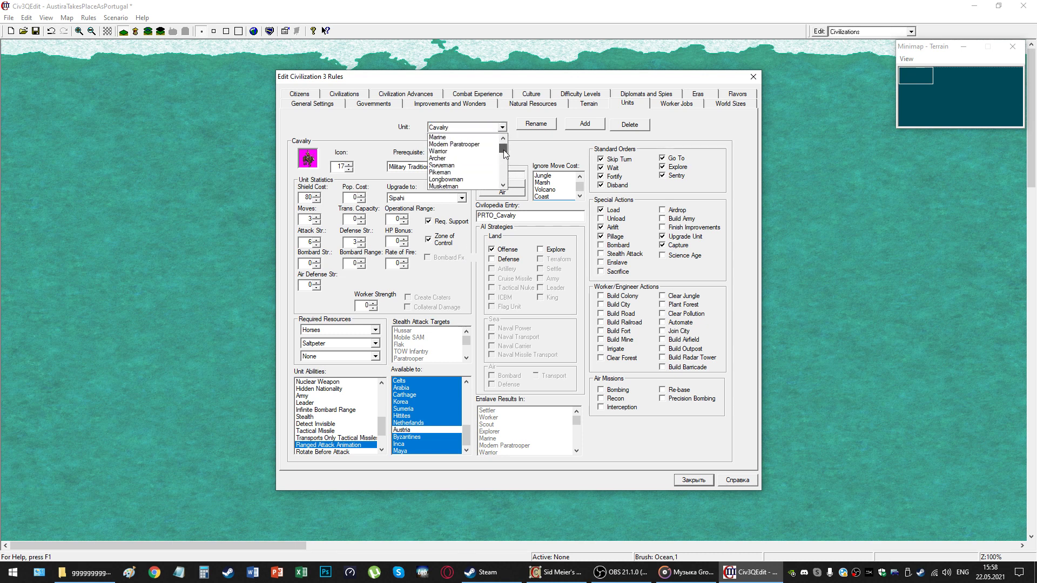
scroll(499, 170, down, 6)
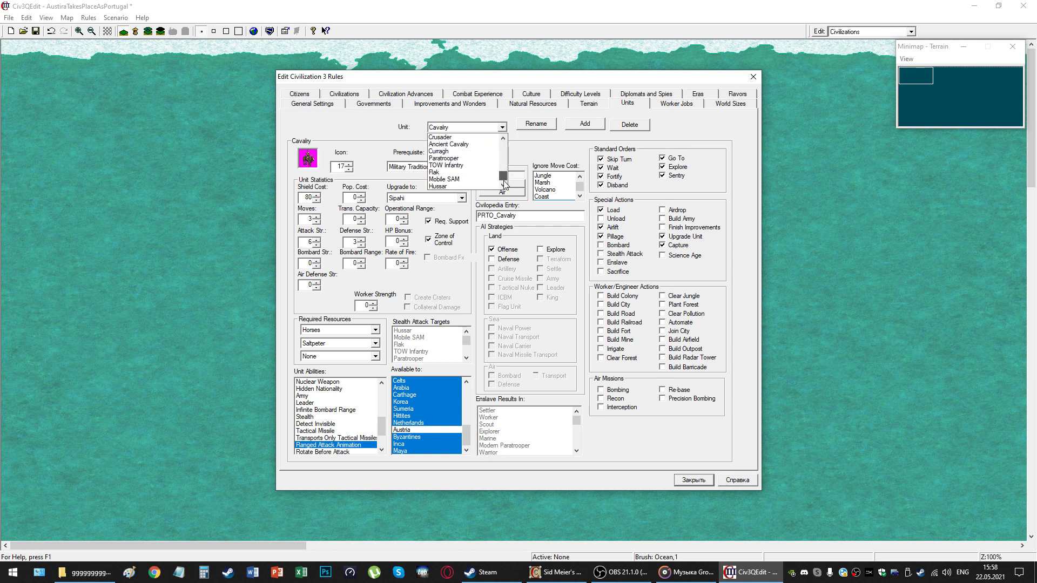
scroll(489, 181, down, 3)
click(475, 181)
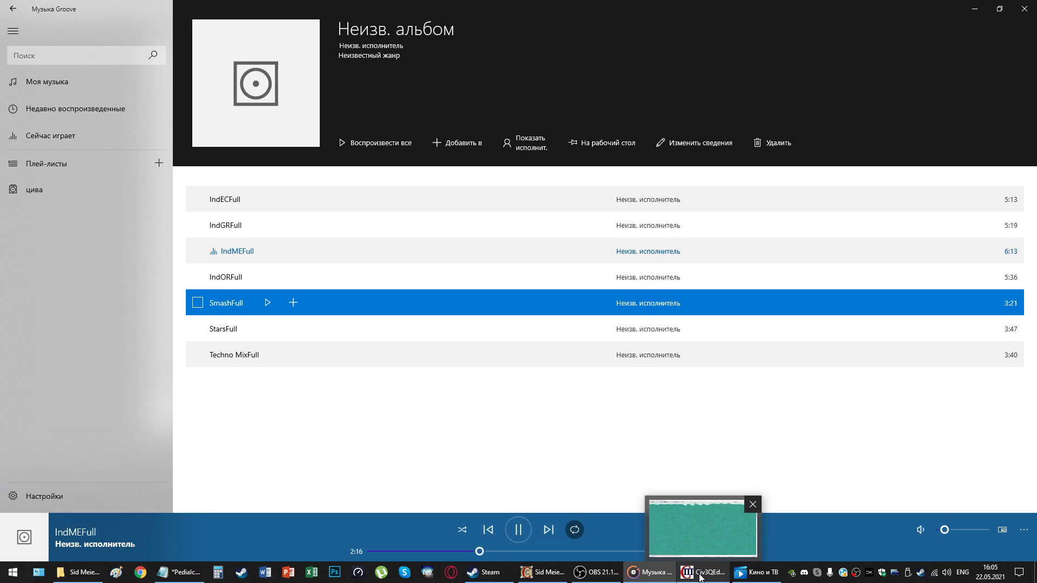
Switch from the music player back to the Civ3QEdit editor.
click(697, 573)
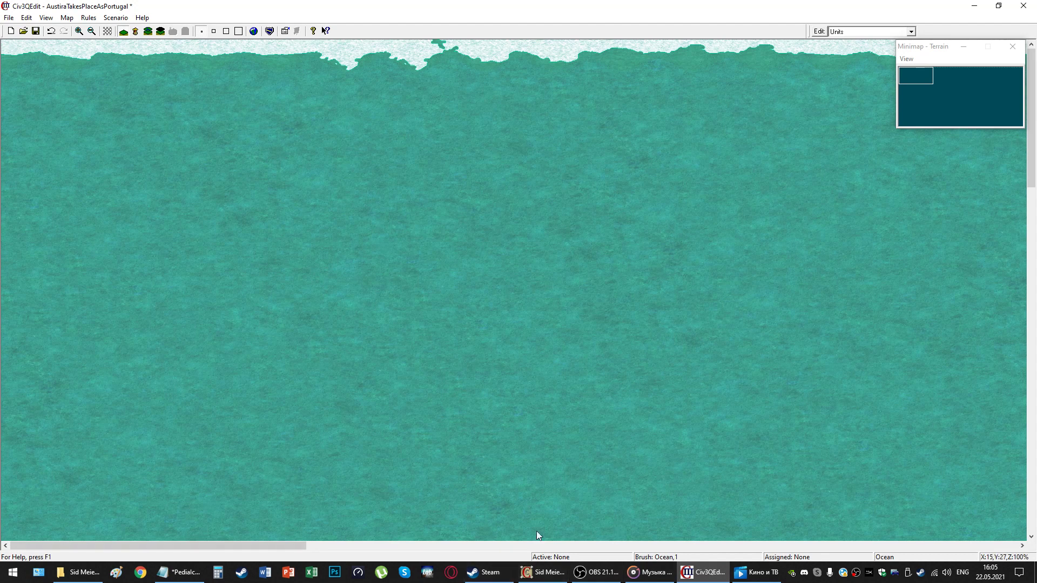
Open the PediaIcons text file from the Conquests\Text folder of Civilization III Complete in a maximized window.
click(80, 574)
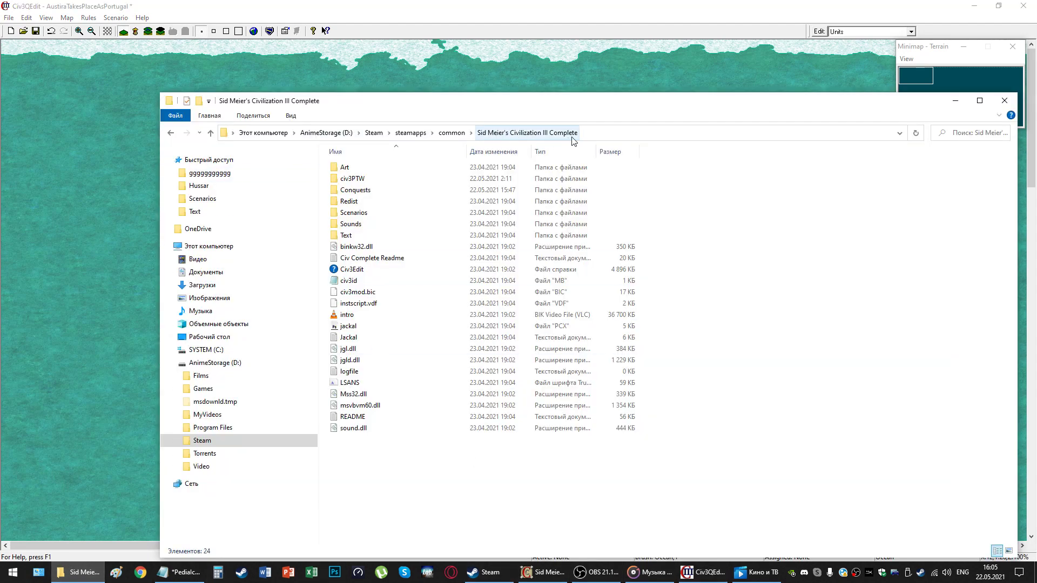
double_click(388, 191)
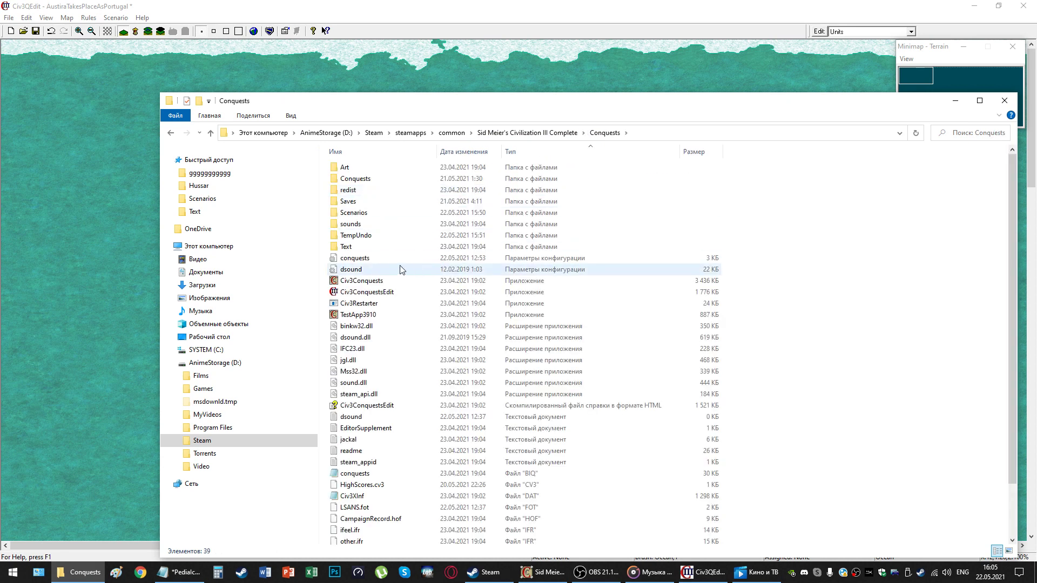
double_click(387, 248)
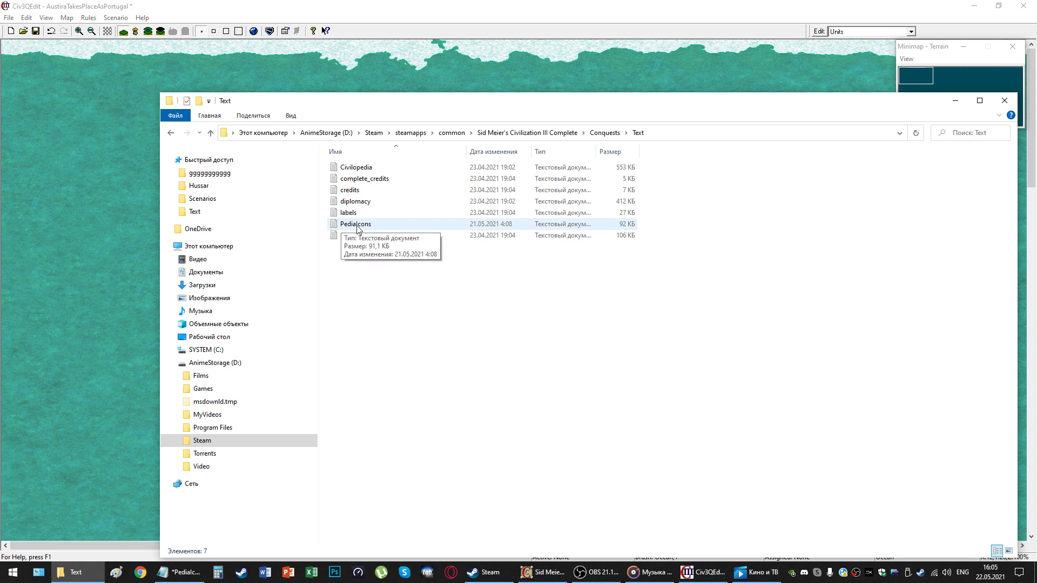
double_click(356, 224)
scroll(594, 372, down, 5)
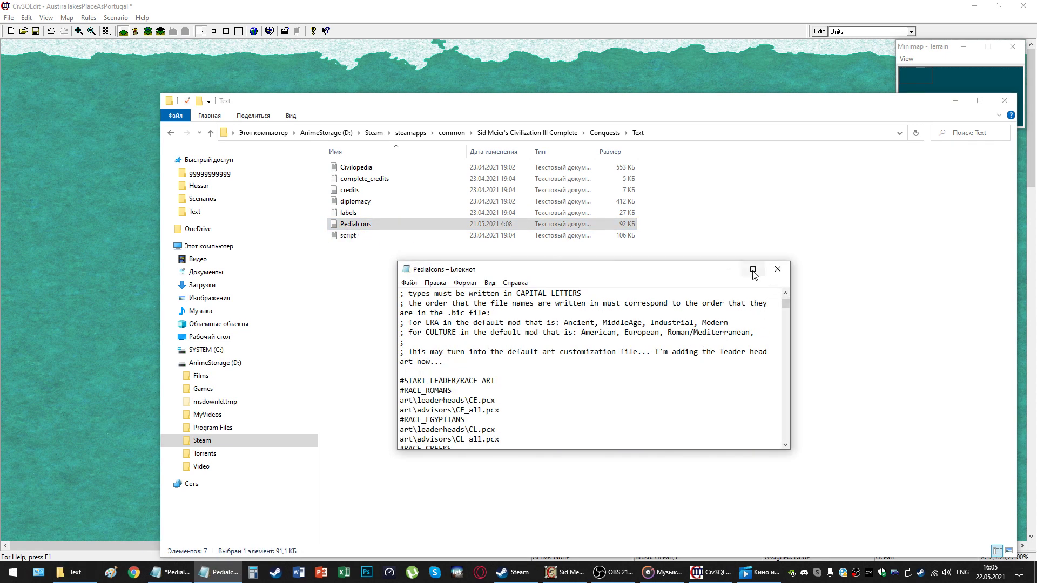
click(752, 269)
Examine the unit animations section of PediaIcons, from the #ANIMNAME_PRTO_Settler entry down to the last unit entry.
scroll(297, 219, down, 10)
drag(1032, 48, 1032, 466)
scroll(308, 398, down, 20)
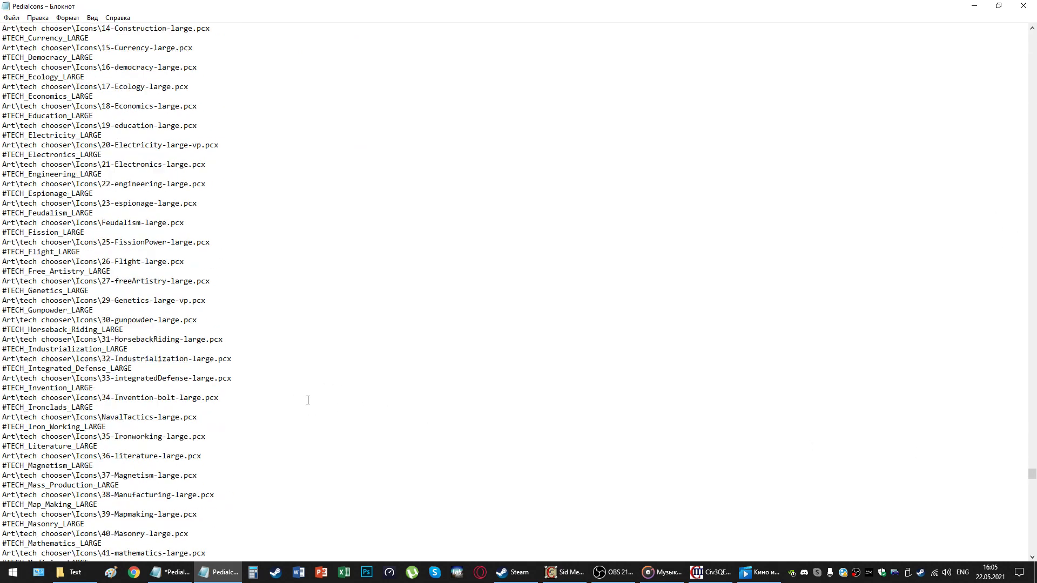
scroll(993, 512, down, 20)
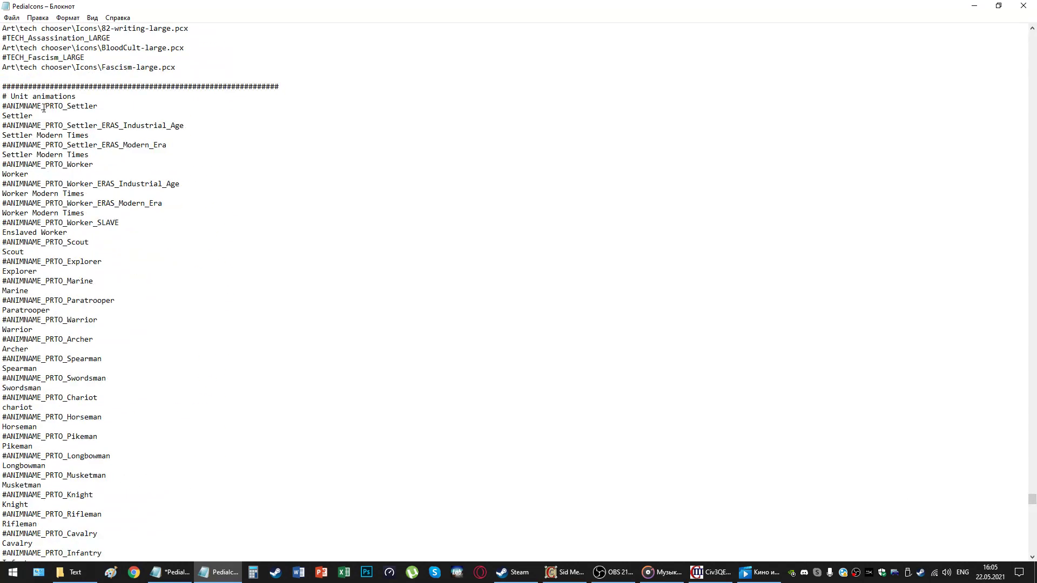
drag(5, 106, 51, 106)
click(65, 125)
scroll(104, 297, down, 20)
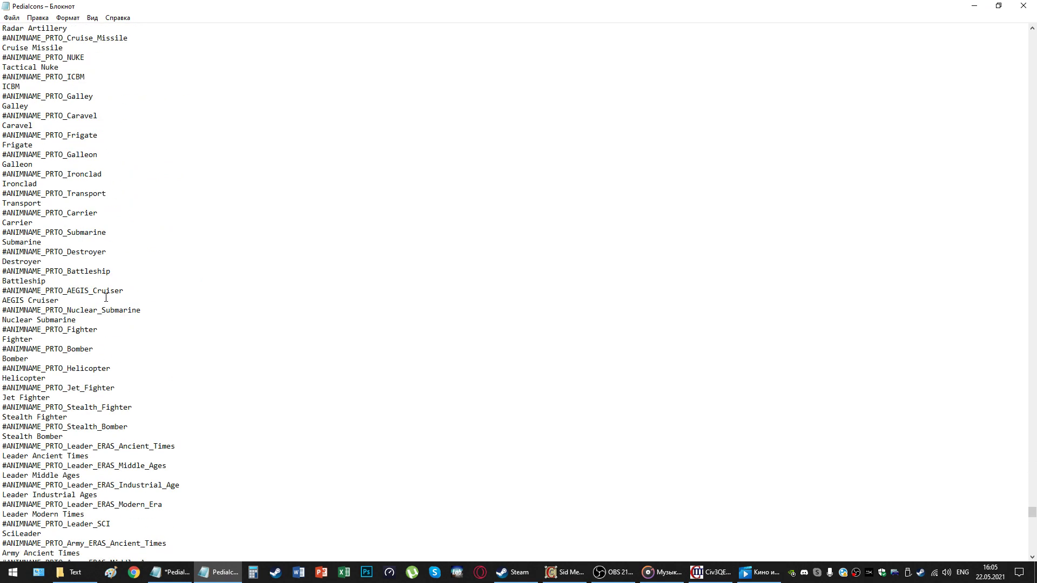
scroll(106, 302, down, 20)
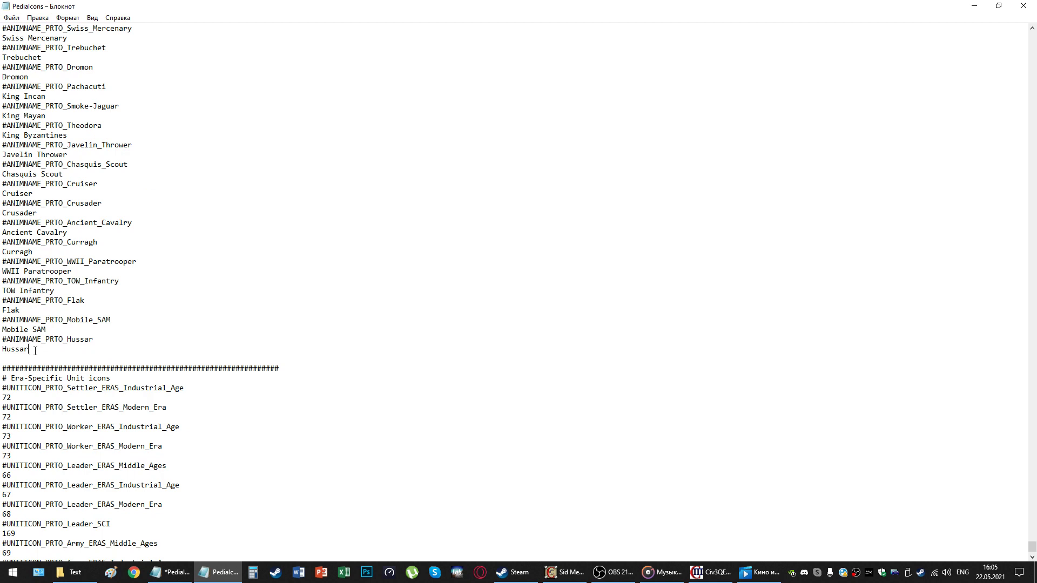
Copy and delete the two lines #ANIMNAME_PRTO_Hussar and Hussar, and paste them back after the Mobile SAM entry.
drag(35, 351, 2, 340)
key(ctrl+c)
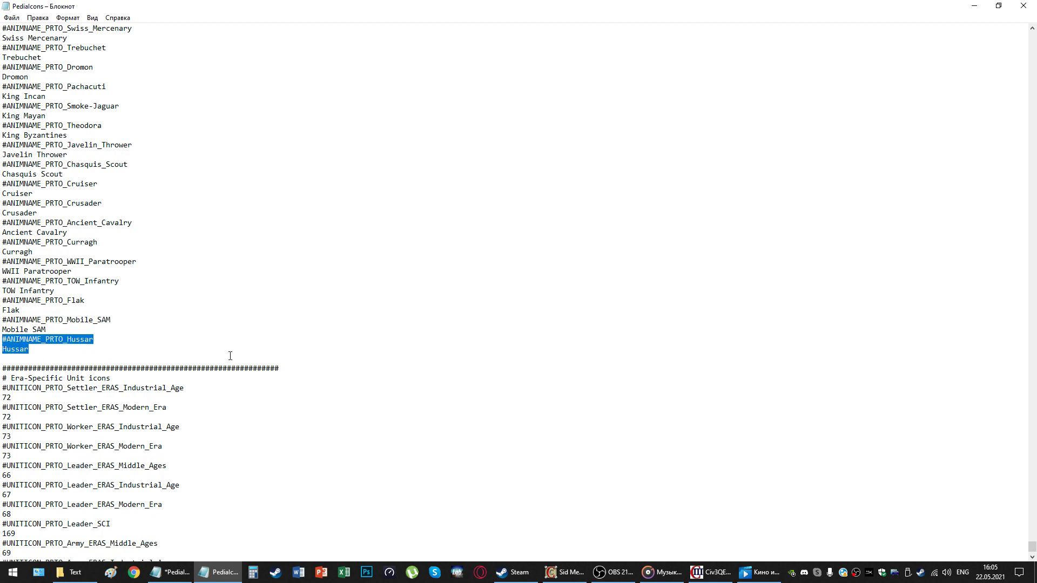
key(Delete)
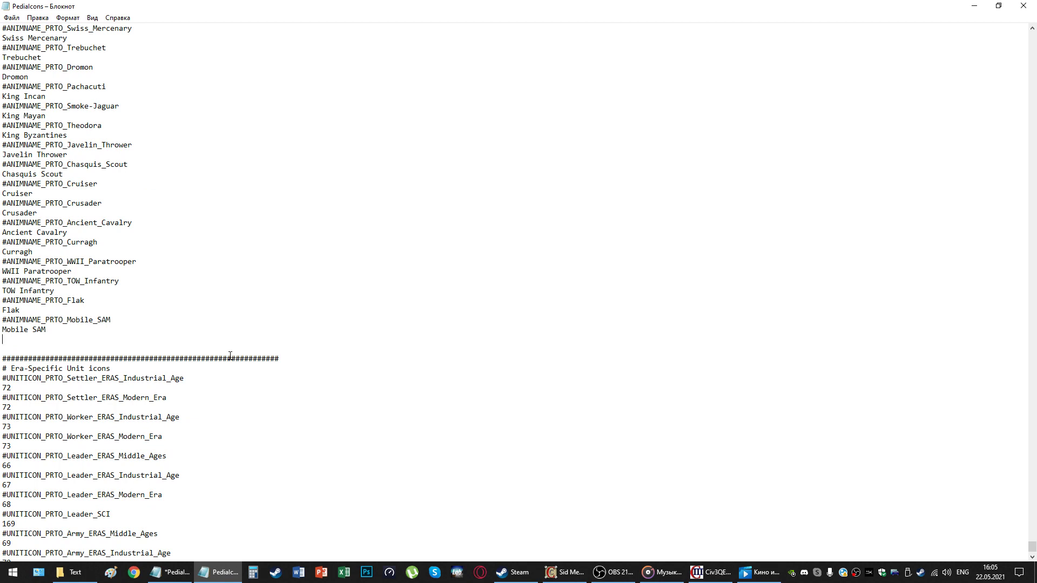
key(ctrl+v)
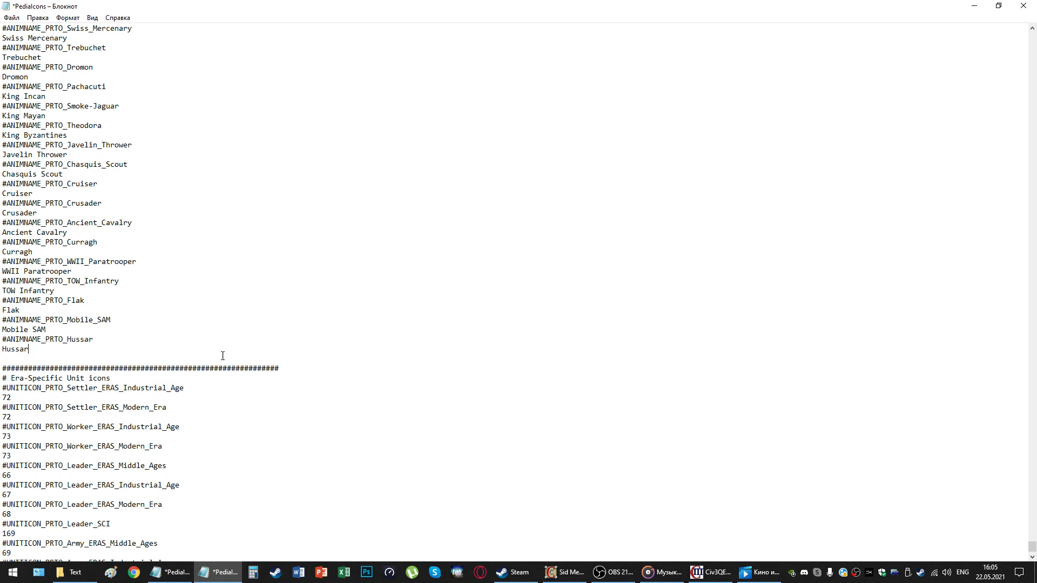
Examine the Hussar animation entry, first its #ANIMNAME_PRTO_Hussar tag line and the unit name line below it.
drag(3, 339, 89, 339)
click(93, 339)
drag(1, 347, 29, 349)
click(32, 349)
click(61, 352)
double_click(22, 350)
click(41, 354)
Close both open PediaIcons documents without saving the changes, and close the Text folder window.
click(1023, 6)
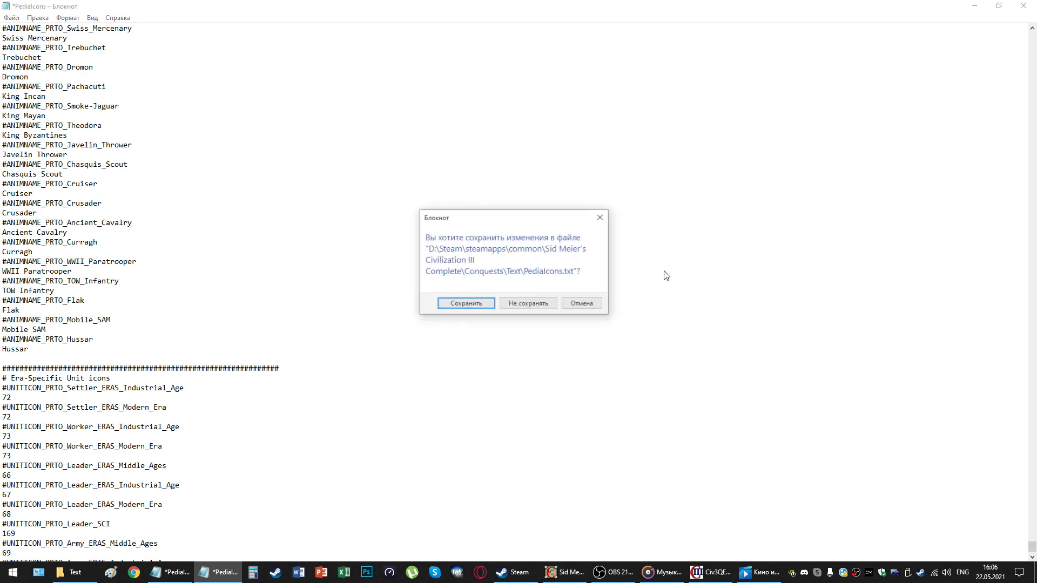
click(526, 308)
key(alt+Tab)
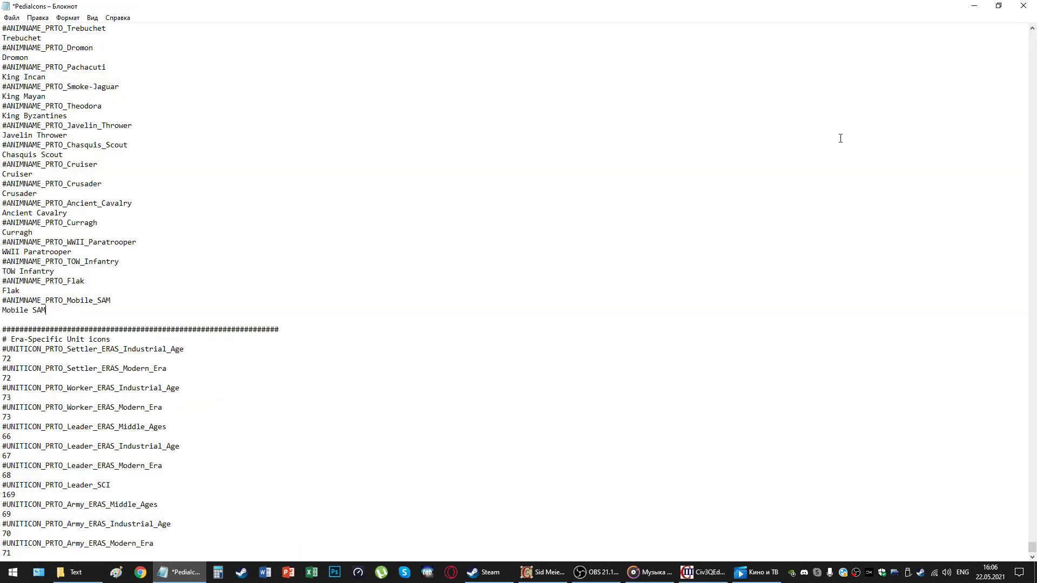
click(1032, 5)
click(529, 306)
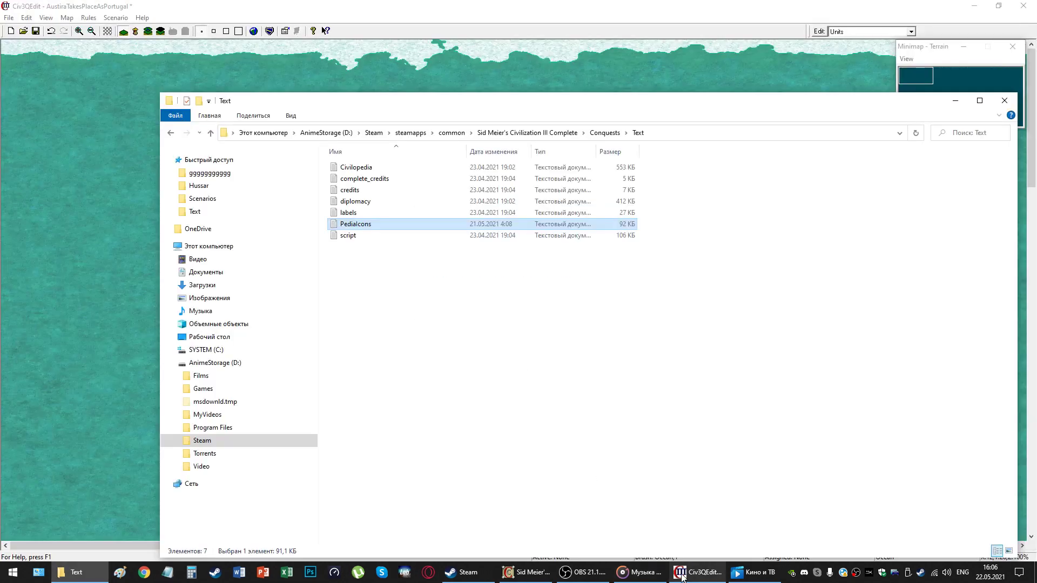
click(1005, 100)
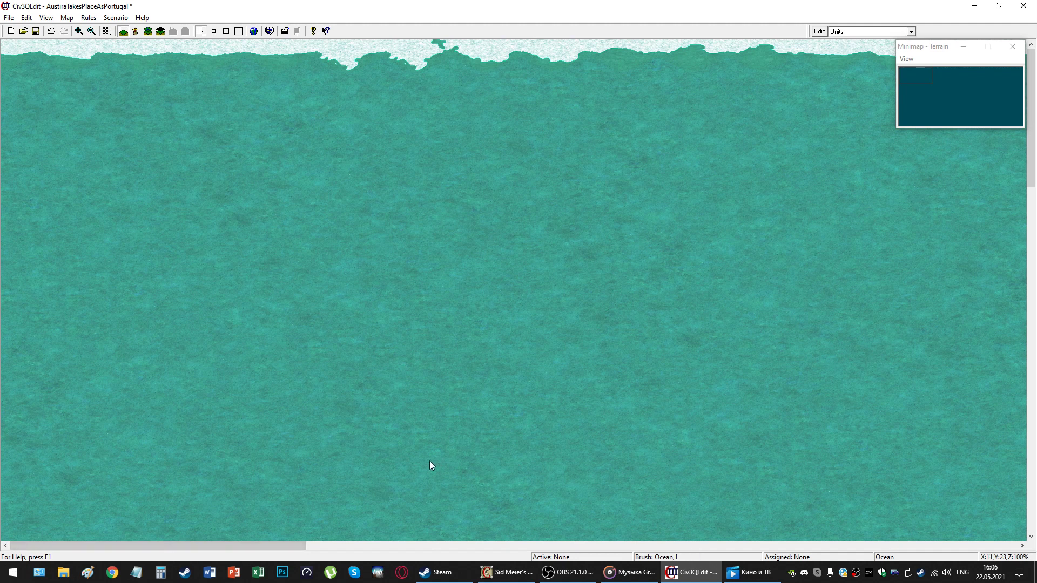
scroll(540, 346, down, 10)
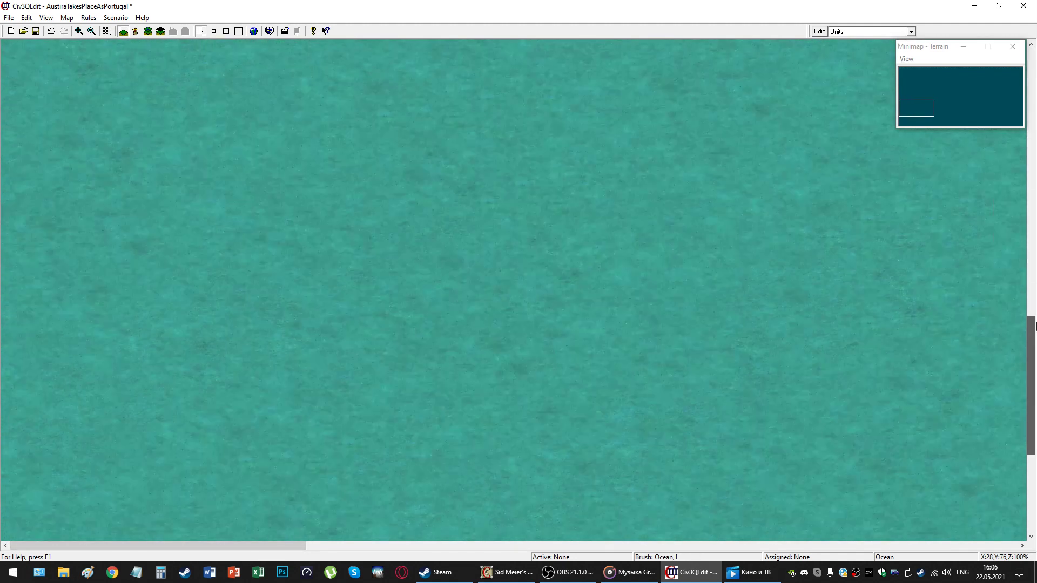
drag(1035, 324, 1031, 227)
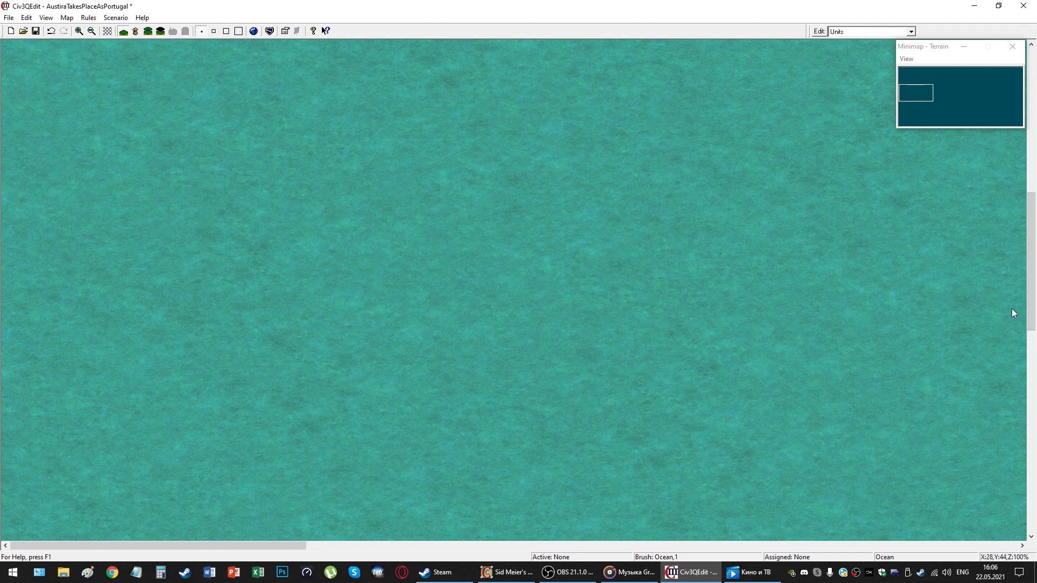
scroll(1032, 312, down, 3)
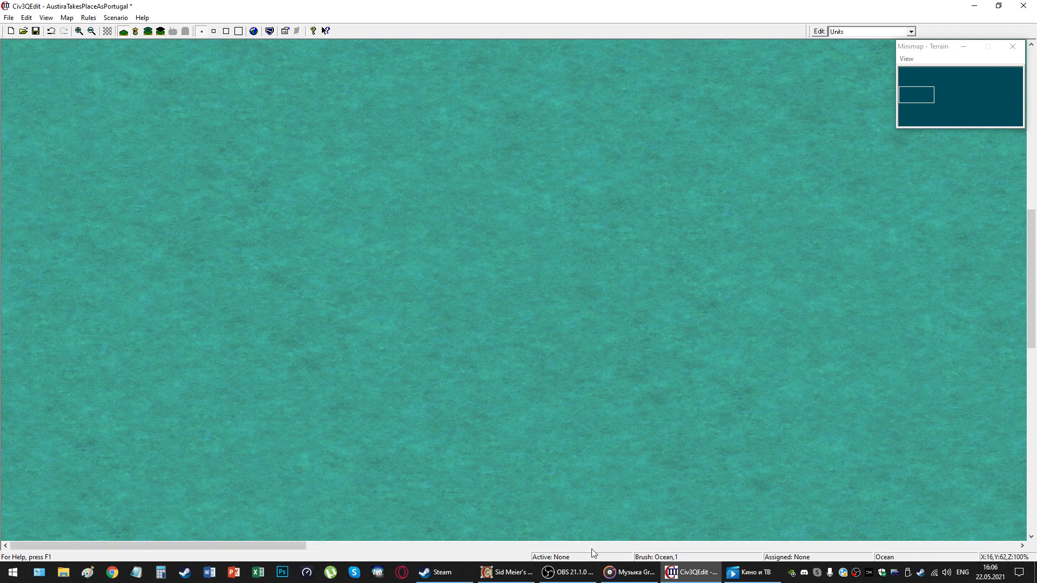
Switch to the running Civilization III game and go back to its main menu.
click(513, 577)
click(780, 484)
click(780, 486)
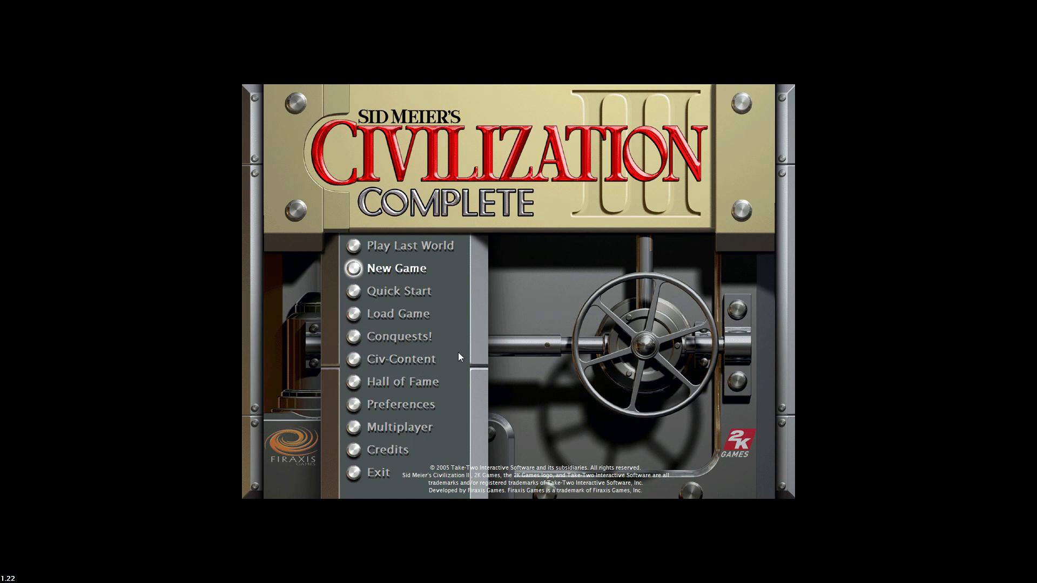
key(alt+Tab)
click(631, 573)
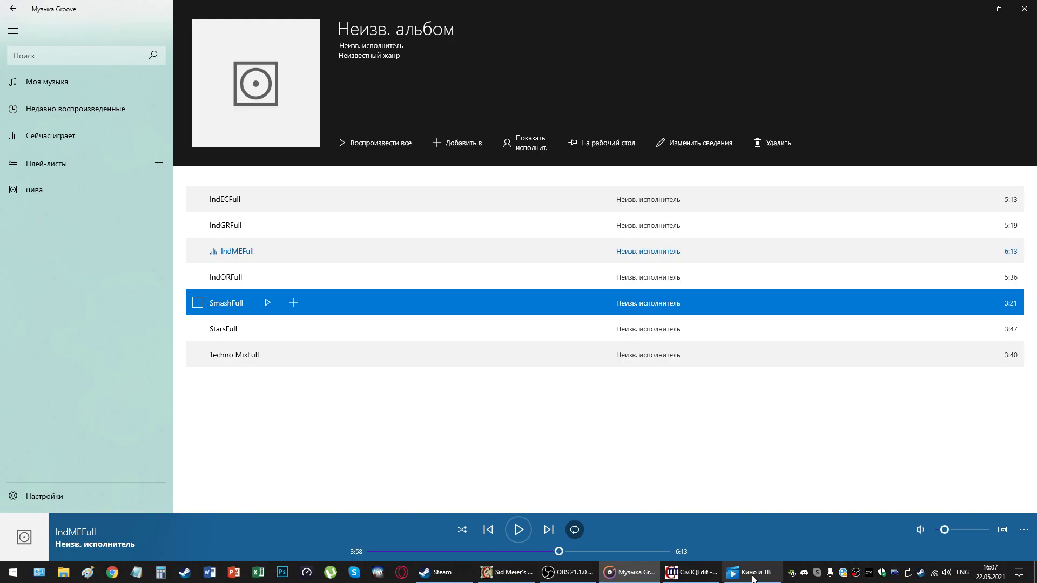
click(756, 573)
click(697, 573)
click(507, 573)
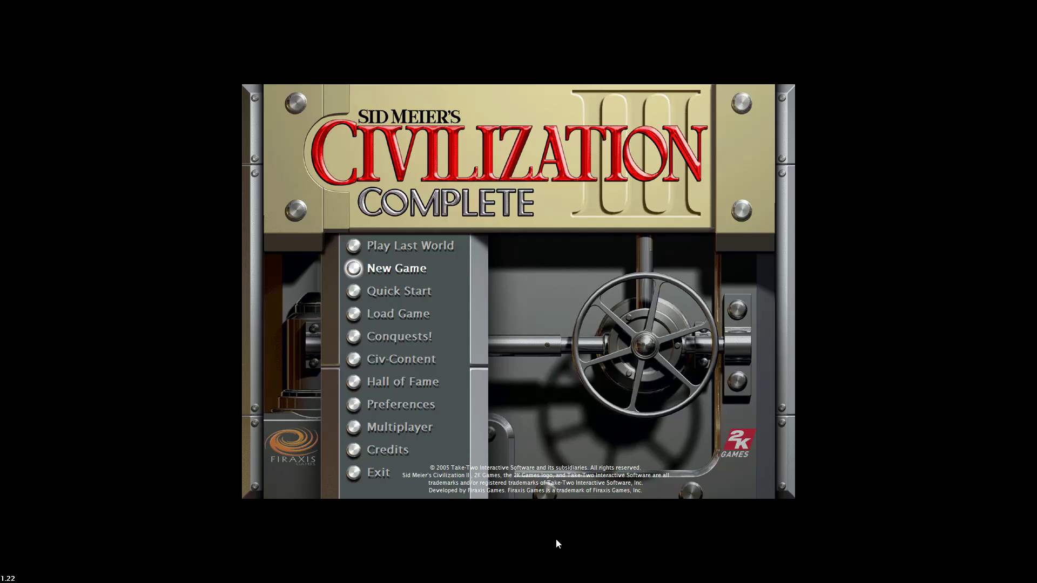
Load the AustiraTakesPlaceAsPortugal.biq scenario and set up a Large world with Restless barbarians.
click(404, 358)
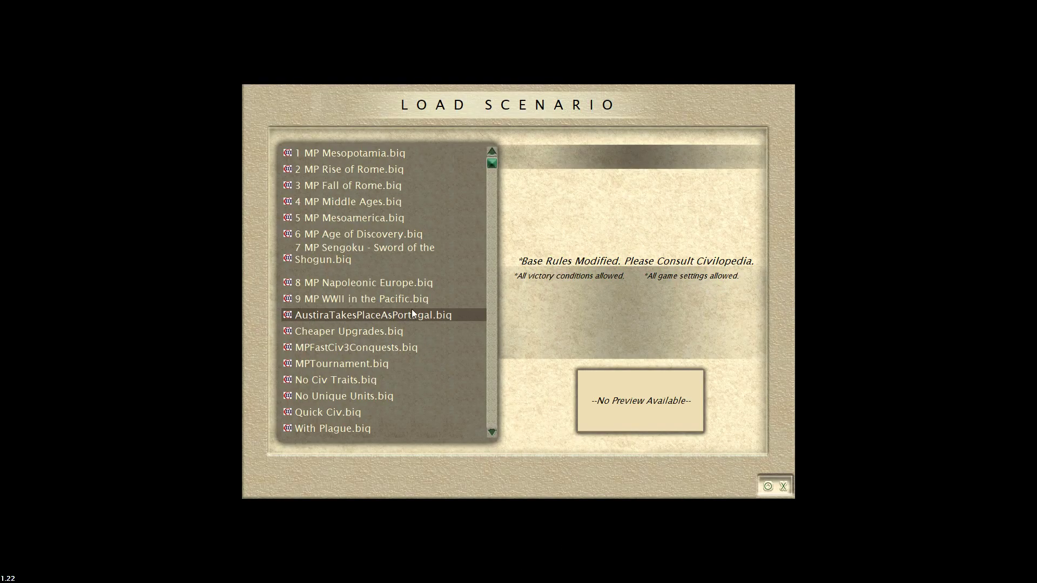
click(767, 488)
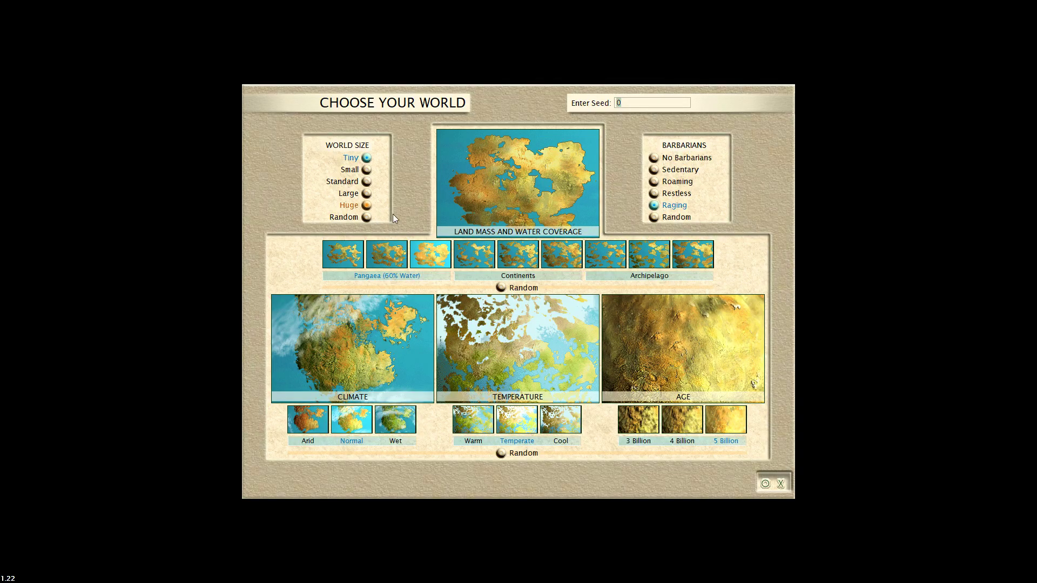
click(366, 194)
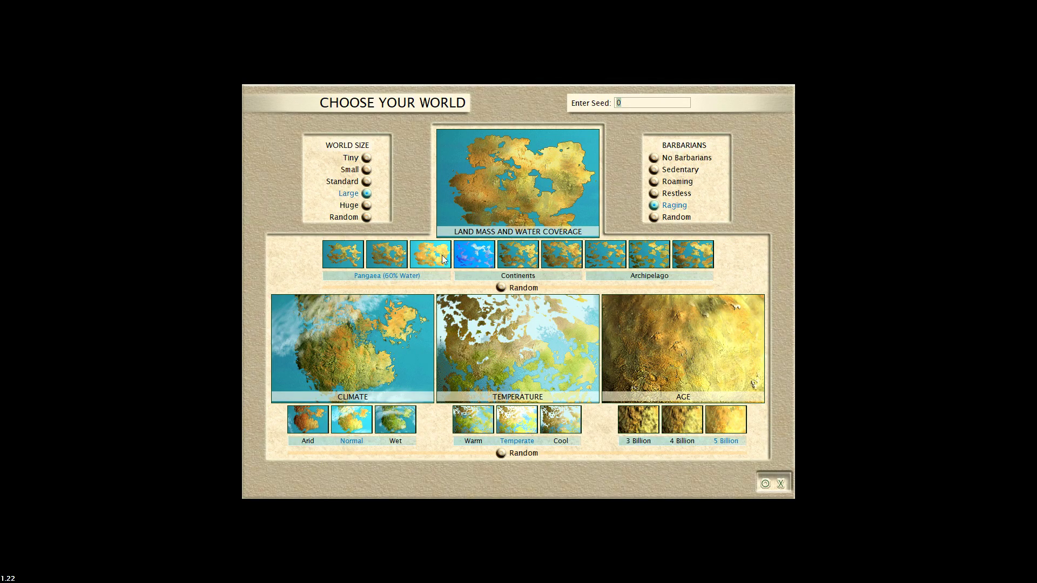
click(654, 193)
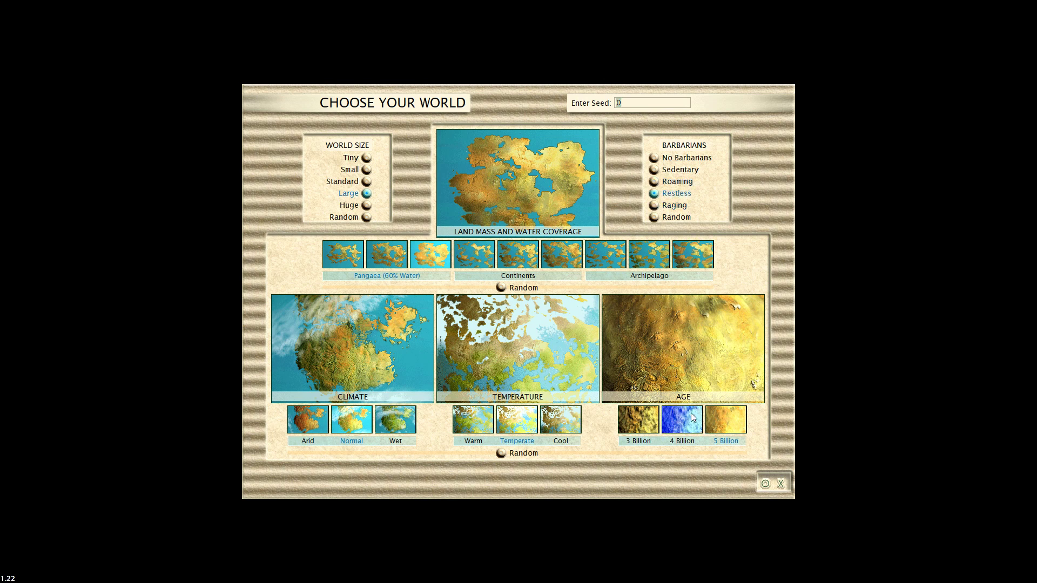
click(765, 484)
Choose Austria as the player's civilization and review its tribe customization fields and Civilopedia description without changing them.
click(435, 301)
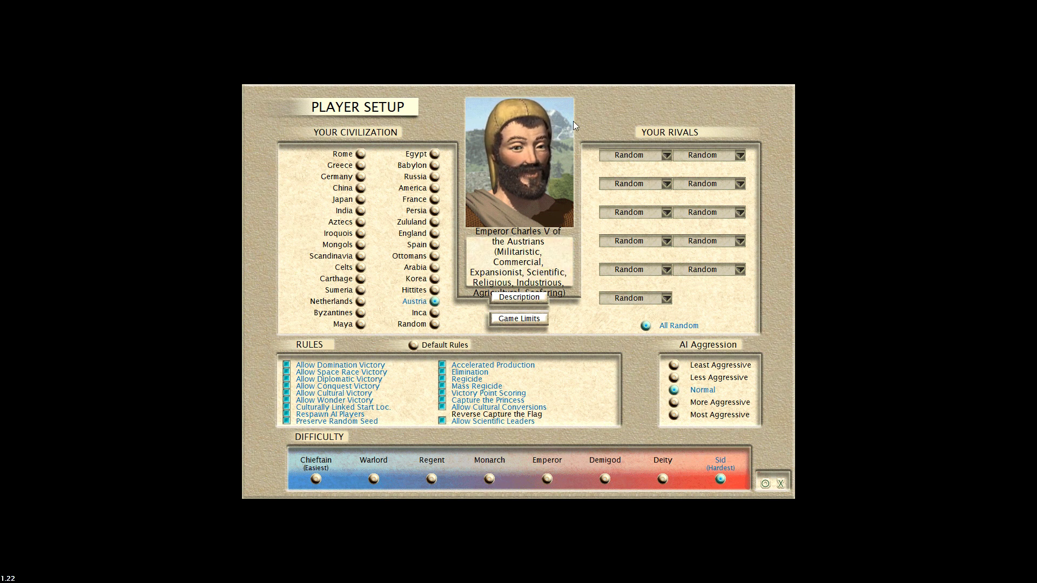
click(544, 246)
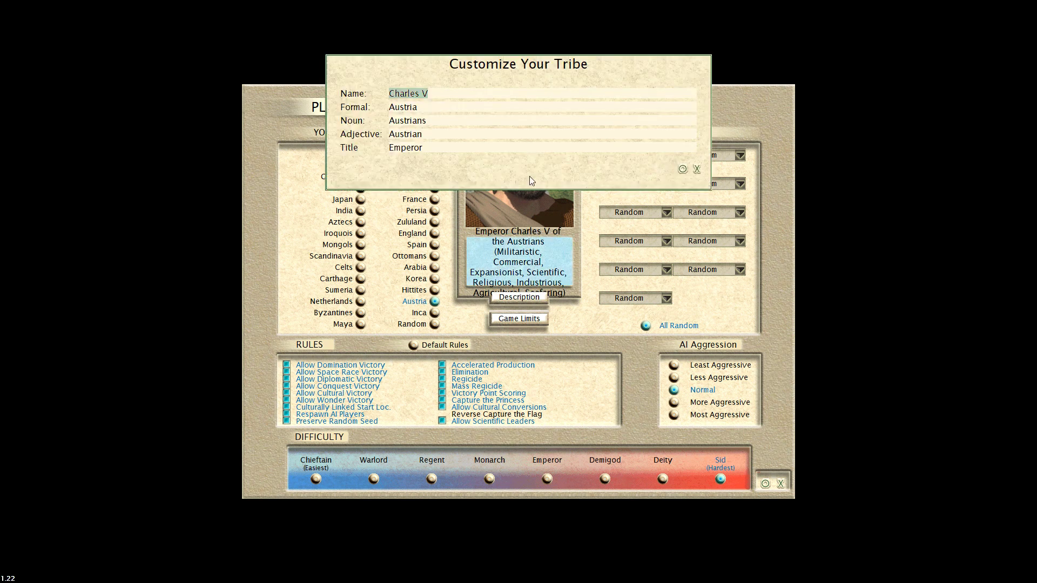
click(696, 169)
click(519, 297)
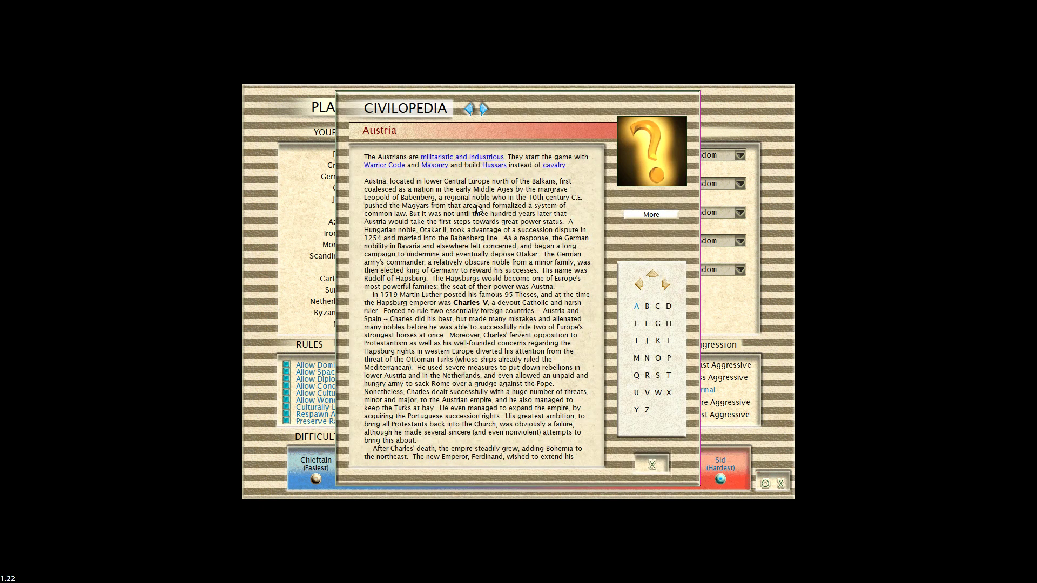
click(652, 466)
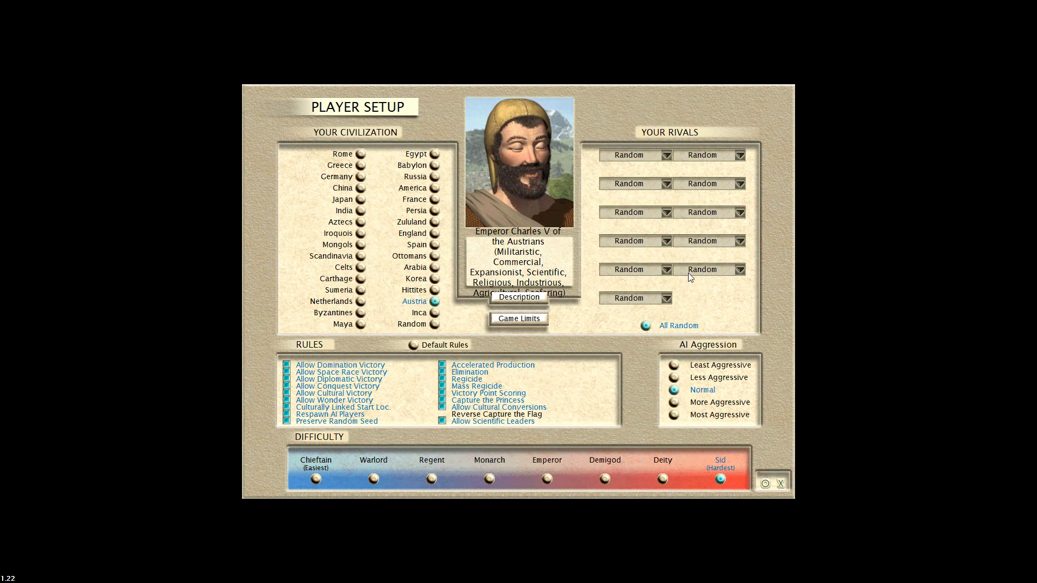
Start the game as Austria and move two Mobile SAMs off the starting tile, one southwest and one north.
click(765, 484)
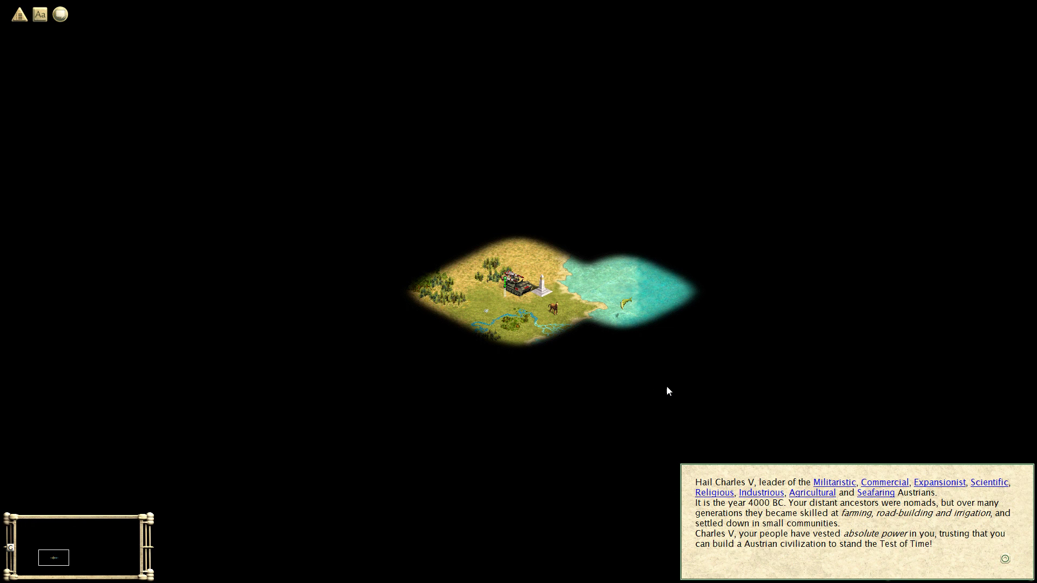
click(1006, 559)
right_click(521, 297)
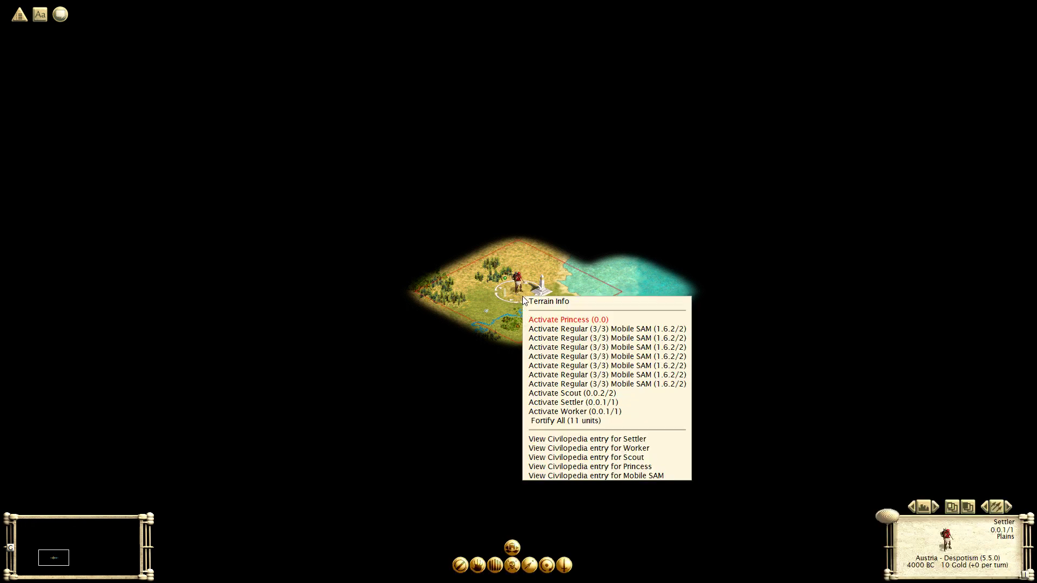
click(536, 339)
drag(517, 286, 449, 326)
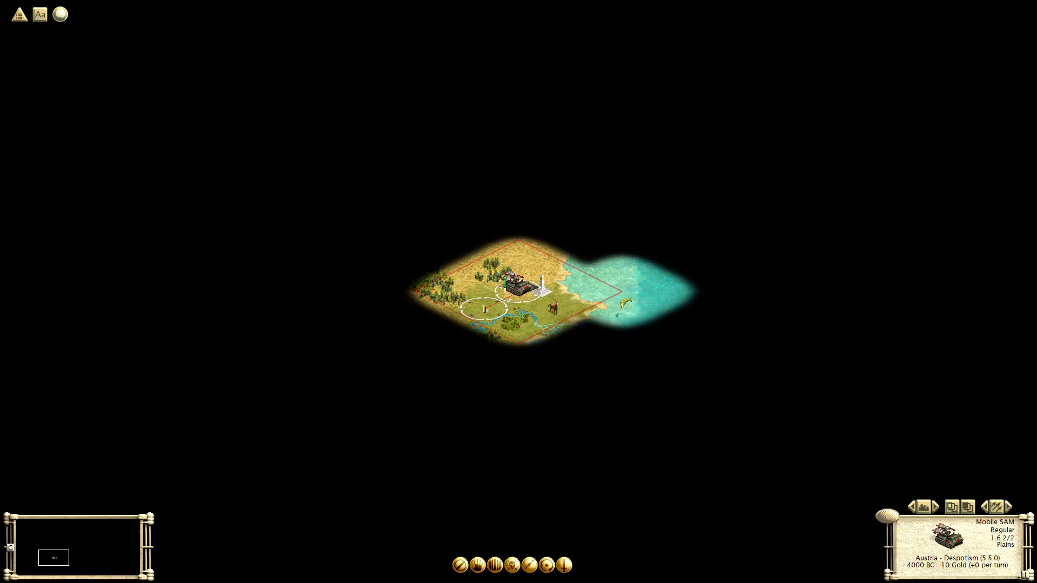
right_click(527, 293)
click(538, 342)
drag(518, 287, 518, 236)
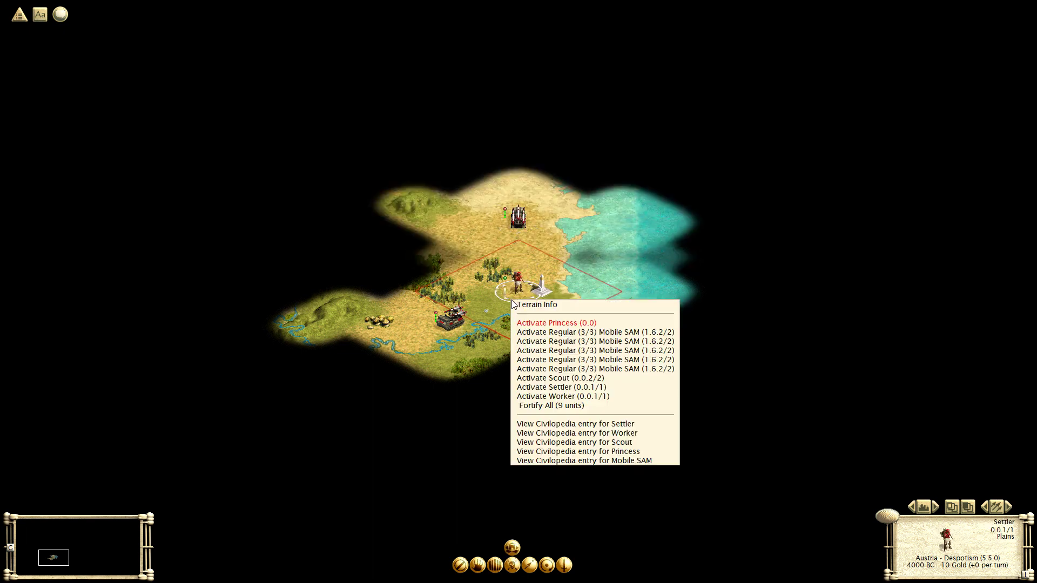
Move three more Mobile SAMs off the starting tile: one two tiles northwest, one a tile south, and one a tile northwest.
click(556, 340)
key(KP_Home)
key(KP_Home)
right_click(503, 287)
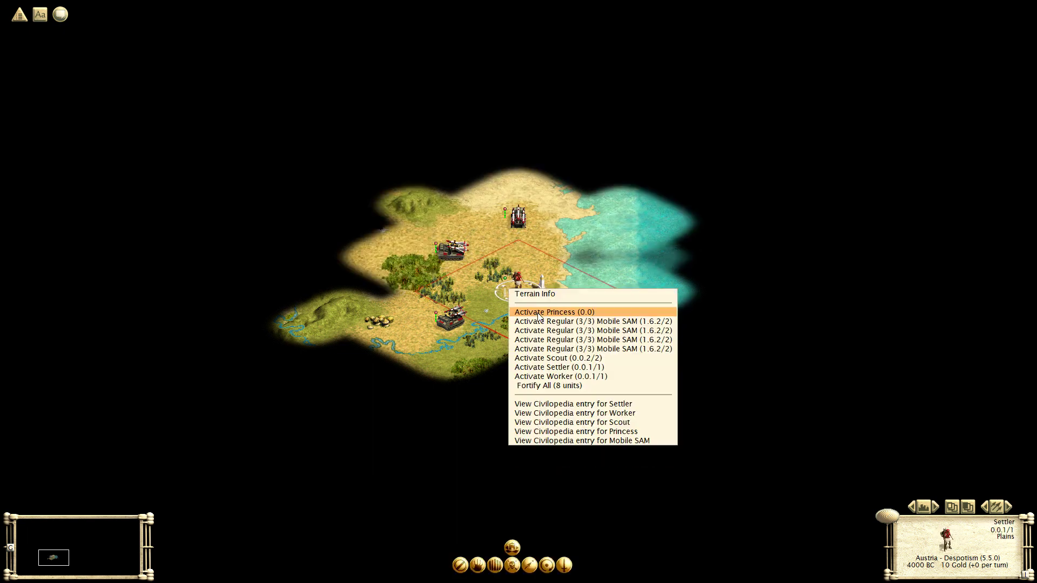
click(533, 330)
key(KP_Down)
right_click(524, 326)
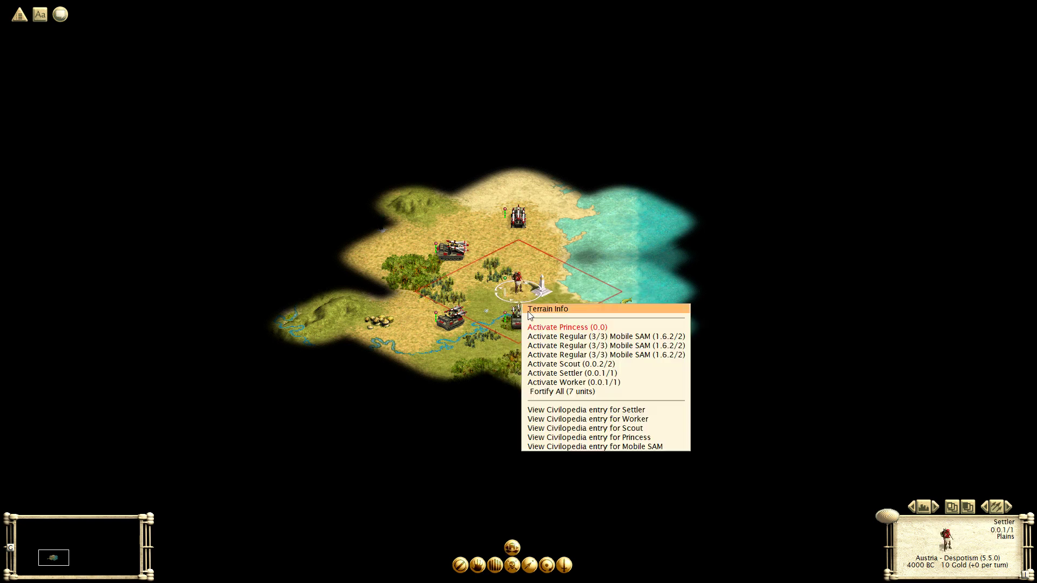
click(536, 325)
key(KP_Home)
right_click(510, 318)
key(Escape)
Found the town Vienna with the Settler on the starting tile and dismiss the leader-portrait dartboard screen.
key(b)
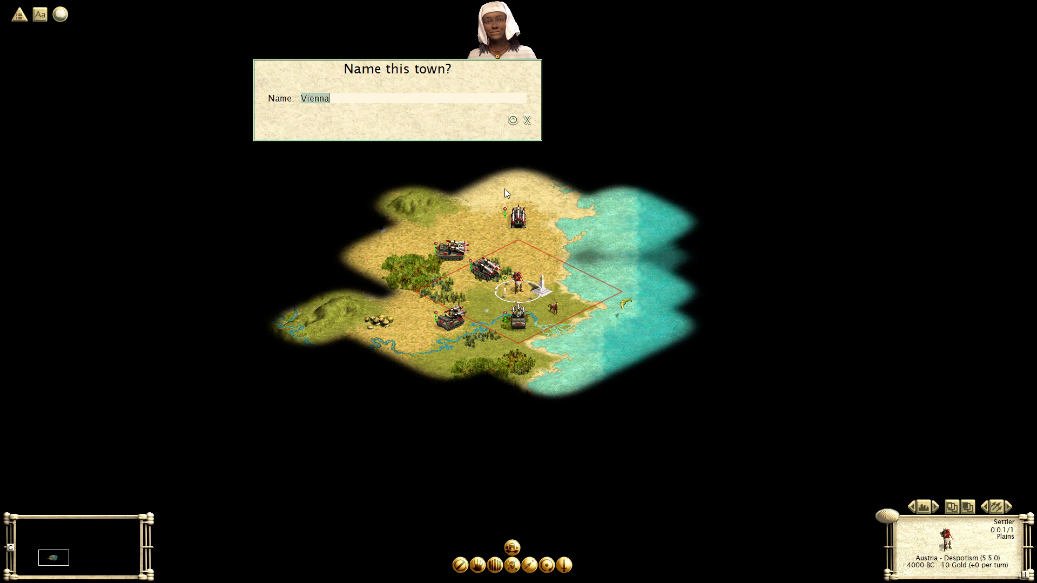
click(512, 120)
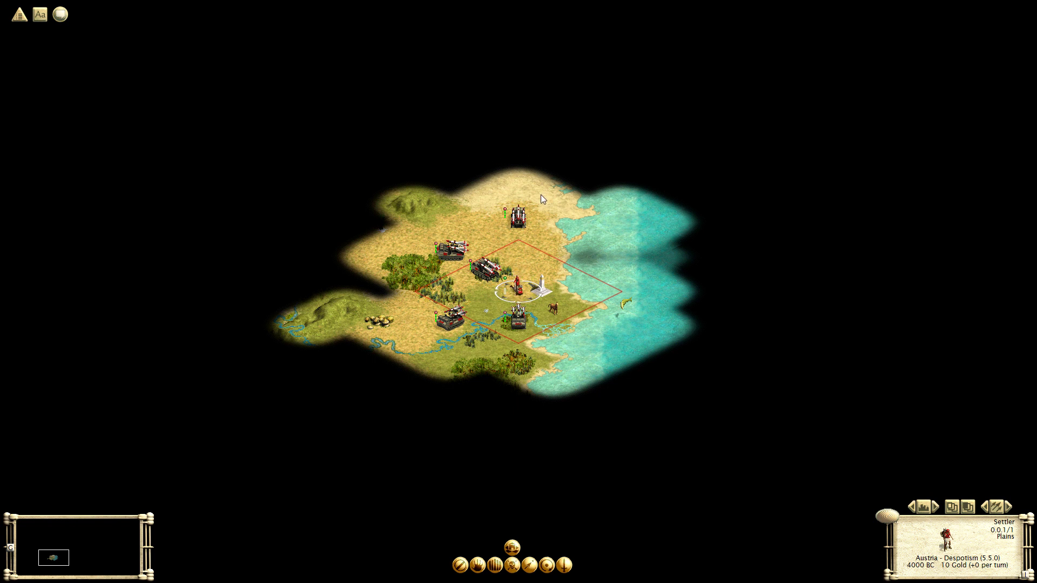
click(590, 147)
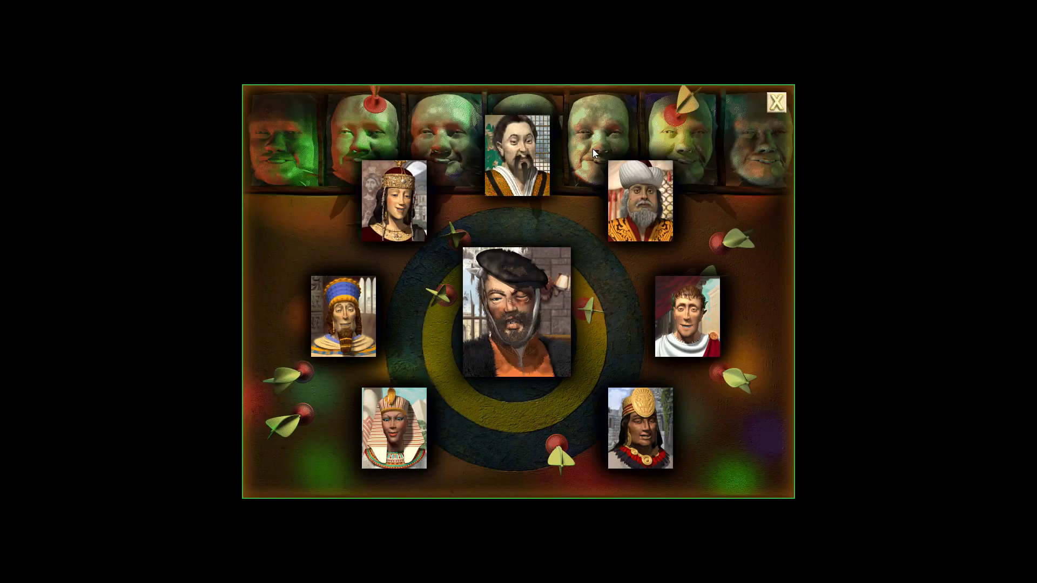
click(776, 102)
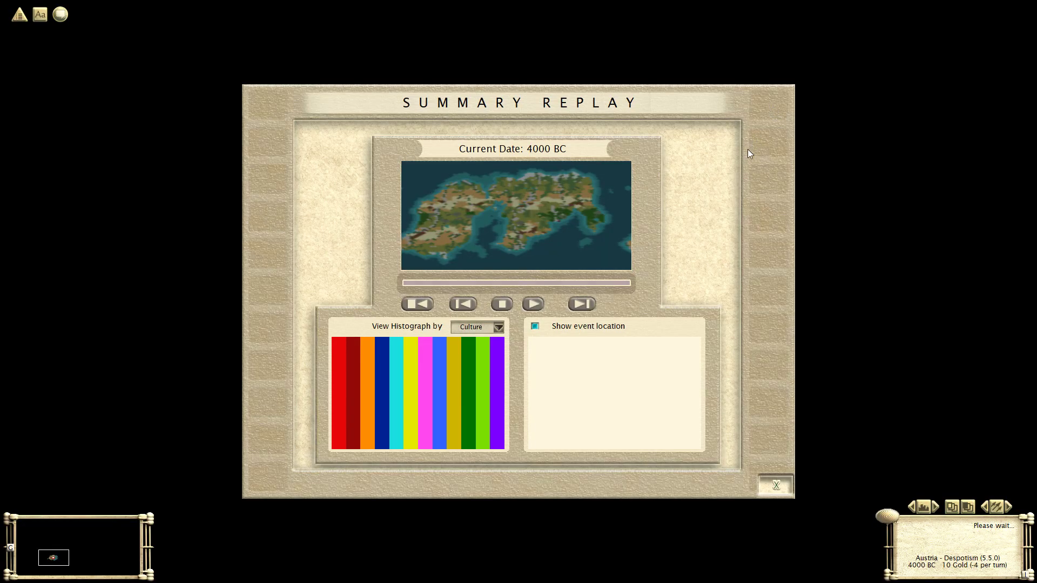
key(alt+Tab)
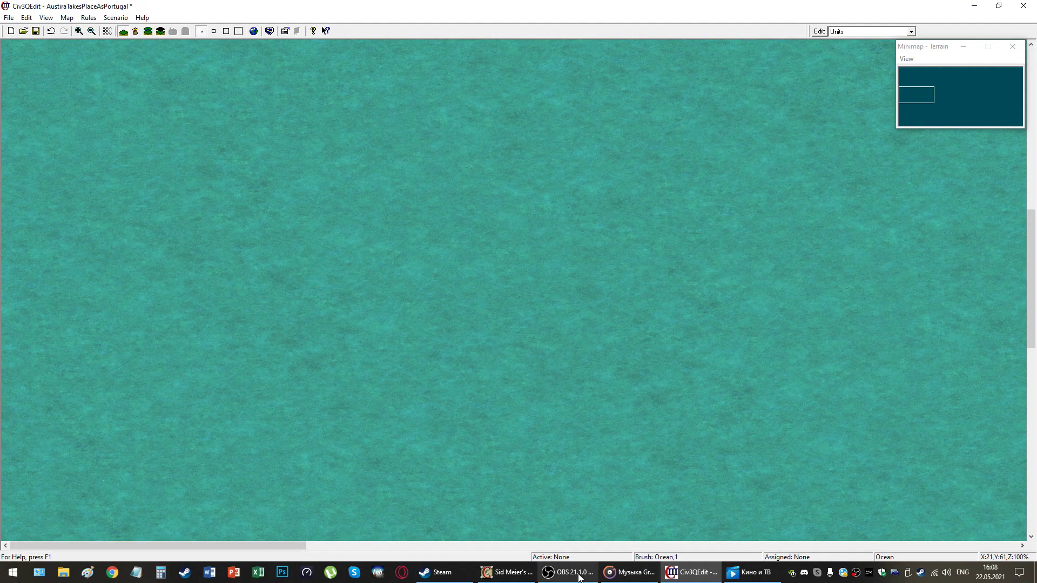
click(570, 572)
click(891, 492)
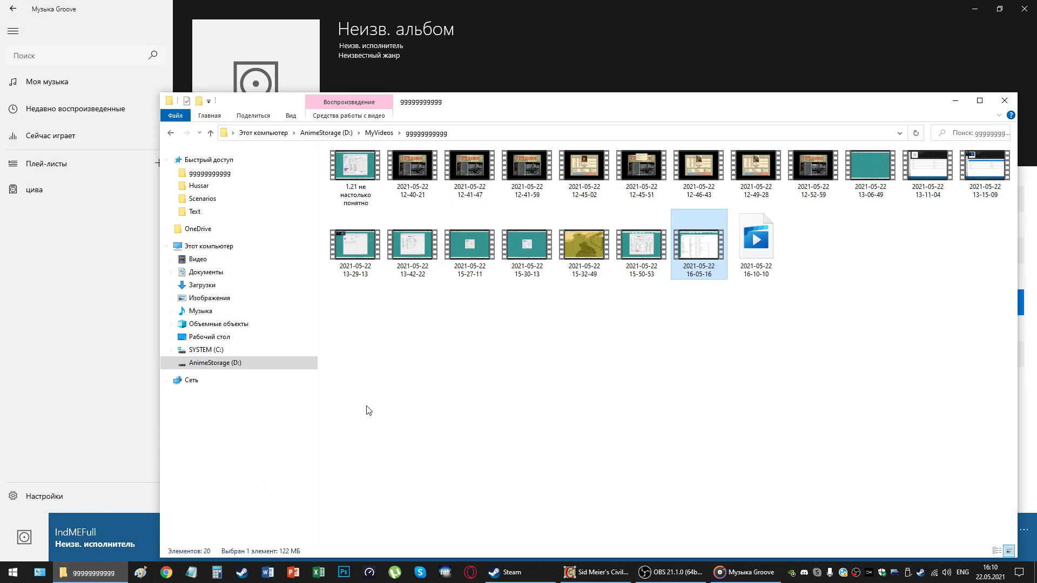
In File Explorer, open D:\Steam\steamapps\common\Sid Meier's Civilization III Complete\Conquests\Text.
click(212, 363)
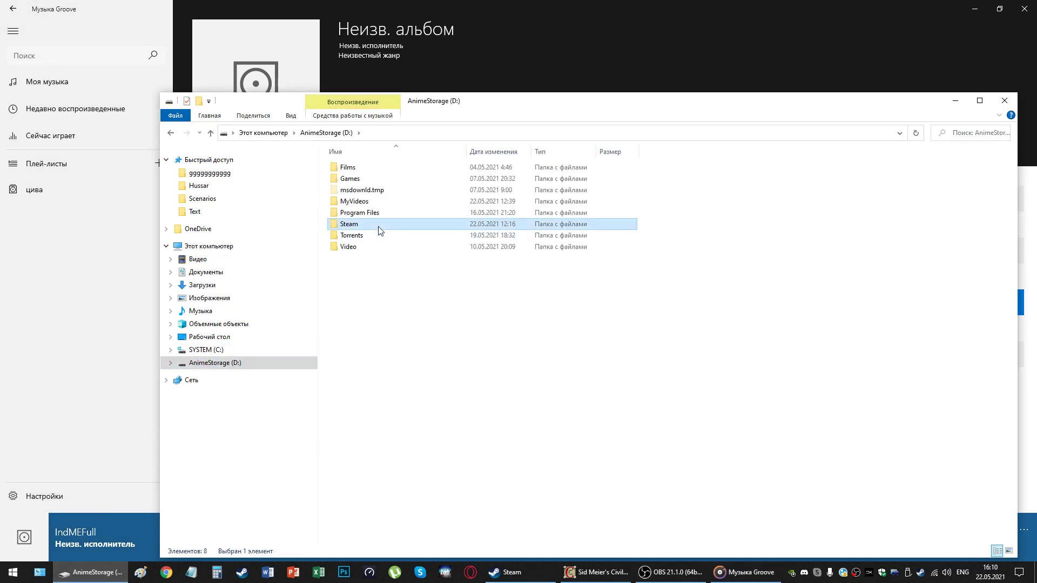
double_click(382, 229)
double_click(375, 348)
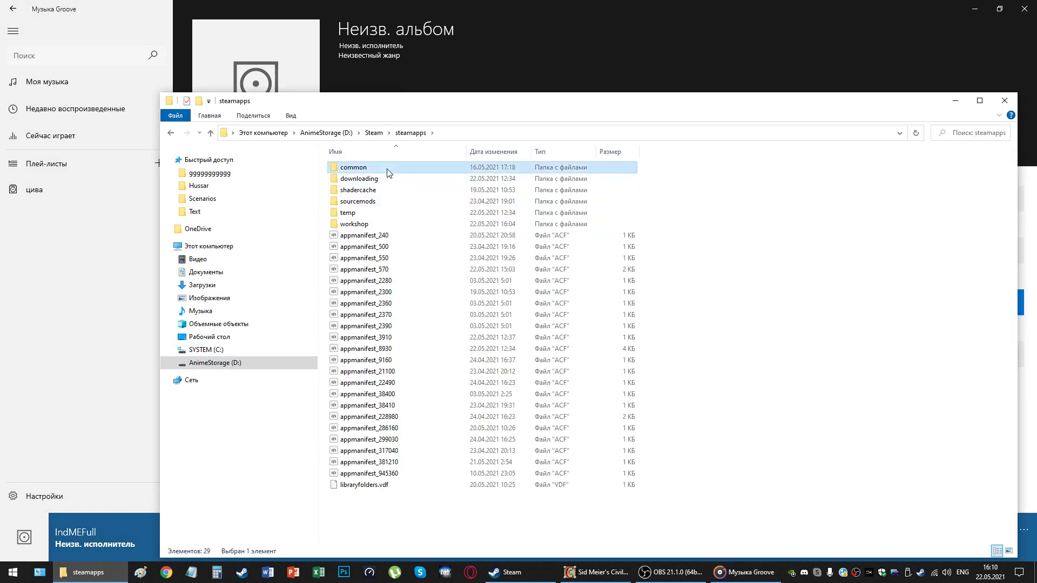
double_click(388, 169)
double_click(444, 349)
click(389, 189)
double_click(389, 189)
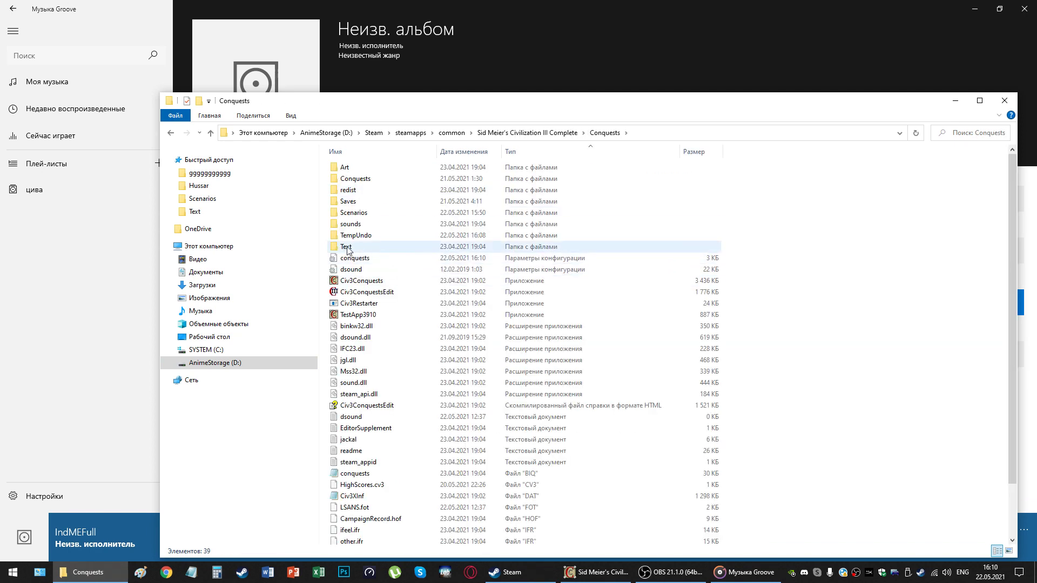
click(171, 132)
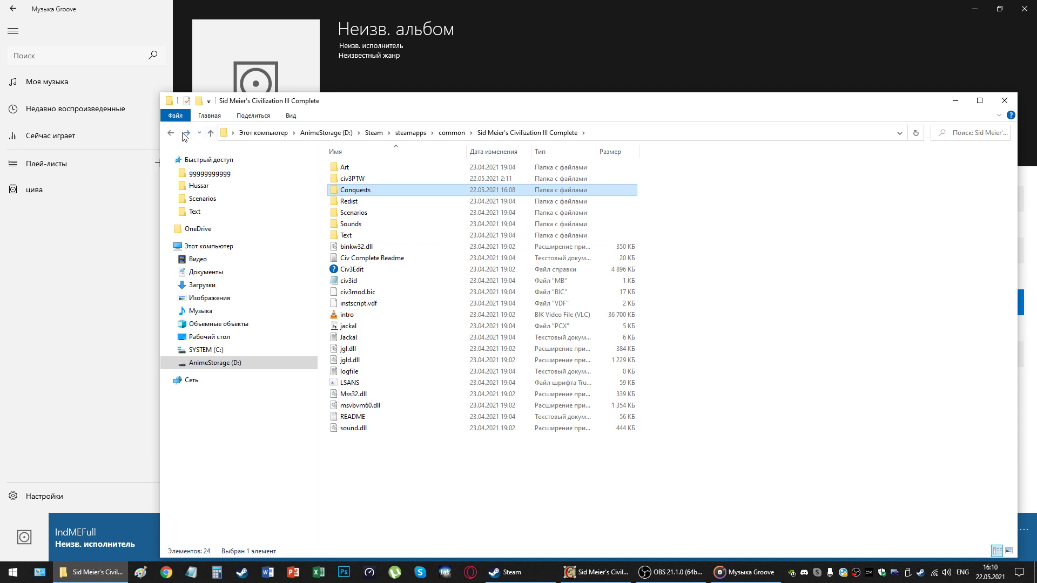
double_click(345, 188)
double_click(346, 246)
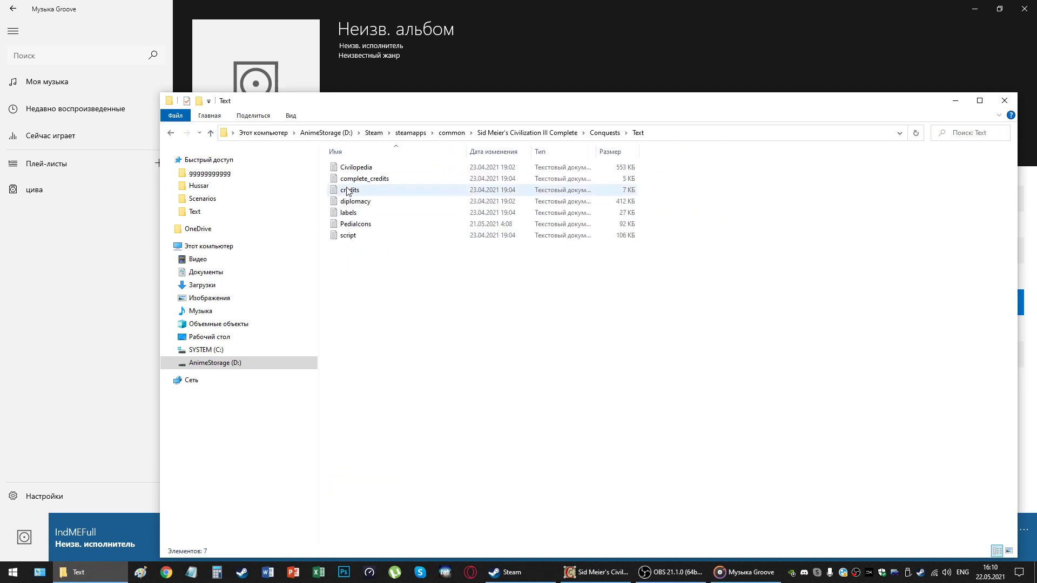
Open the PediaIcons file in a maximized Notepad window and find the #ANIMNAME_PRTO_Hussar entry below Mobile SAM.
double_click(375, 227)
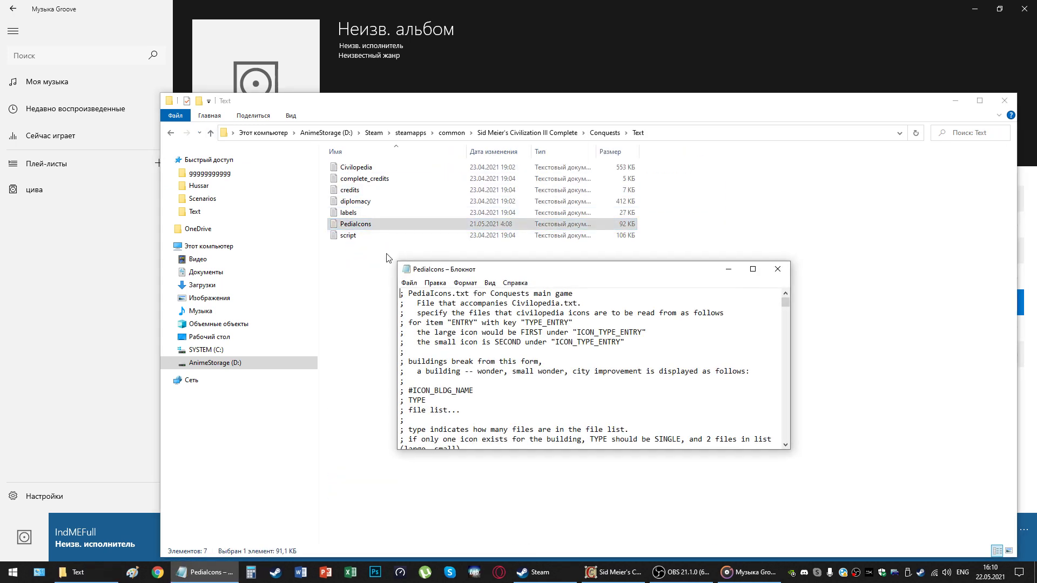
click(753, 269)
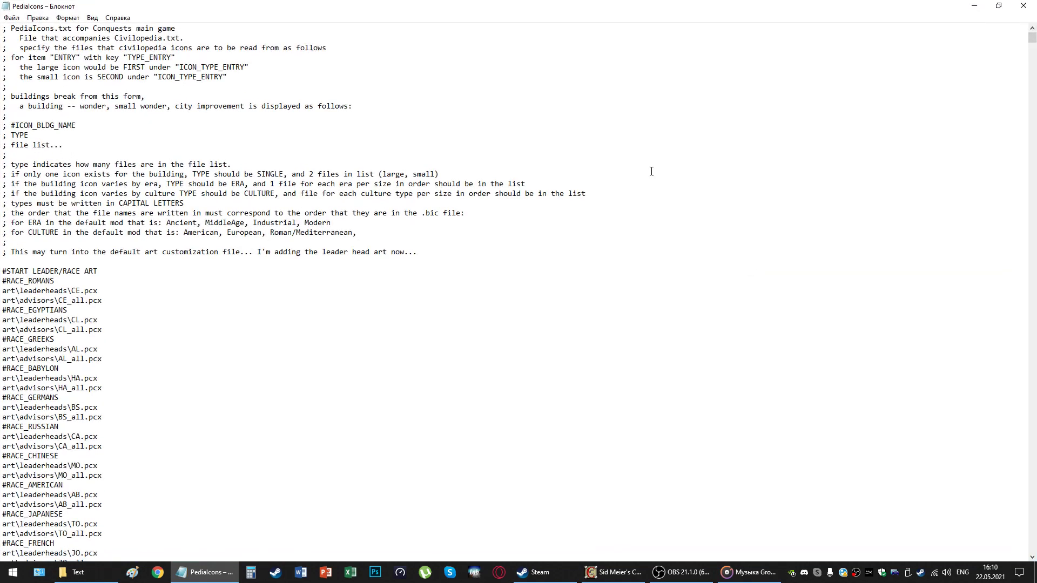
drag(1033, 40, 1034, 508)
scroll(203, 331, down, 10)
scroll(203, 331, up, 1)
scroll(66, 291, down, 10)
scroll(67, 291, down, 20)
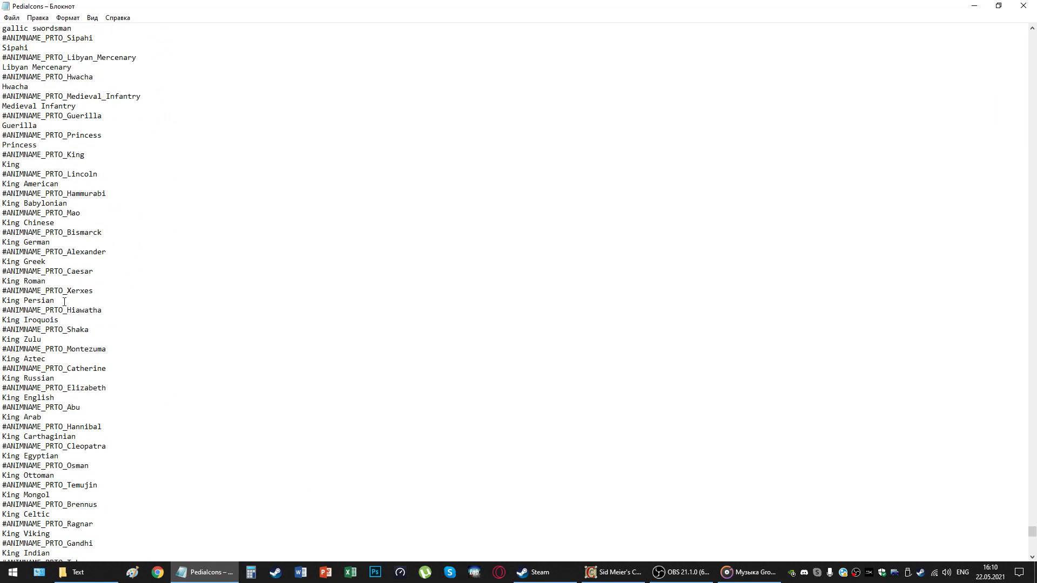
scroll(64, 300, down, 16)
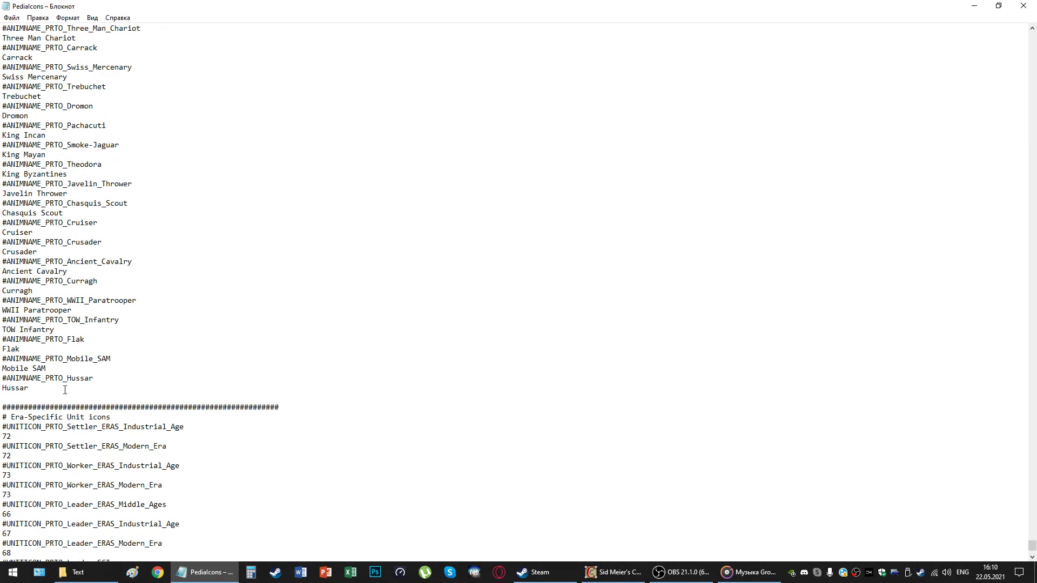
Delete the #ANIMNAME_PRTO_Hussar and Hussar lines from PediaIcons, and undo the deletion.
drag(32, 393, 1, 381)
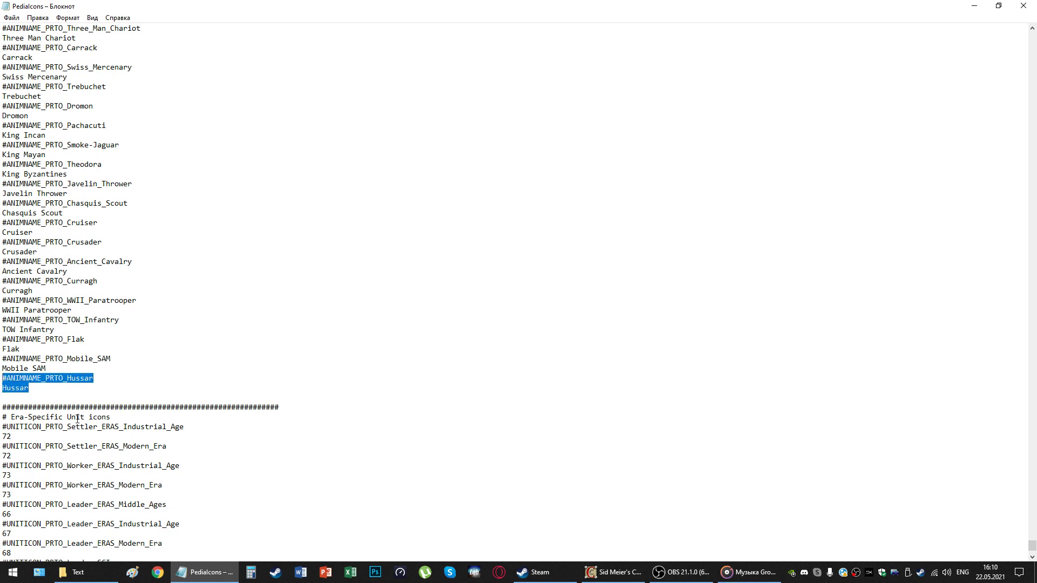
key(BackSpace)
key(BackSpace)
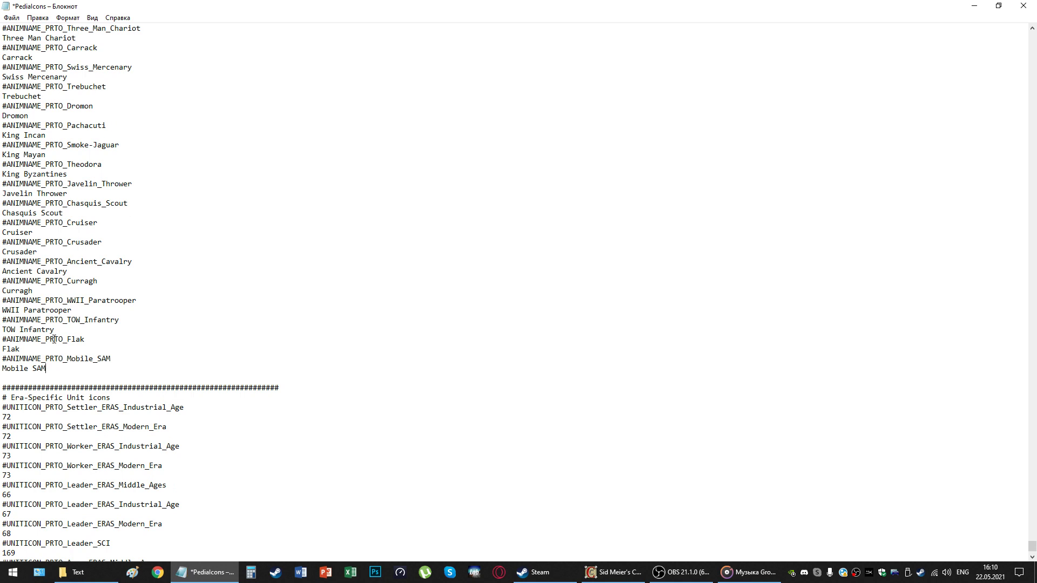
key(ctrl+z)
click(145, 396)
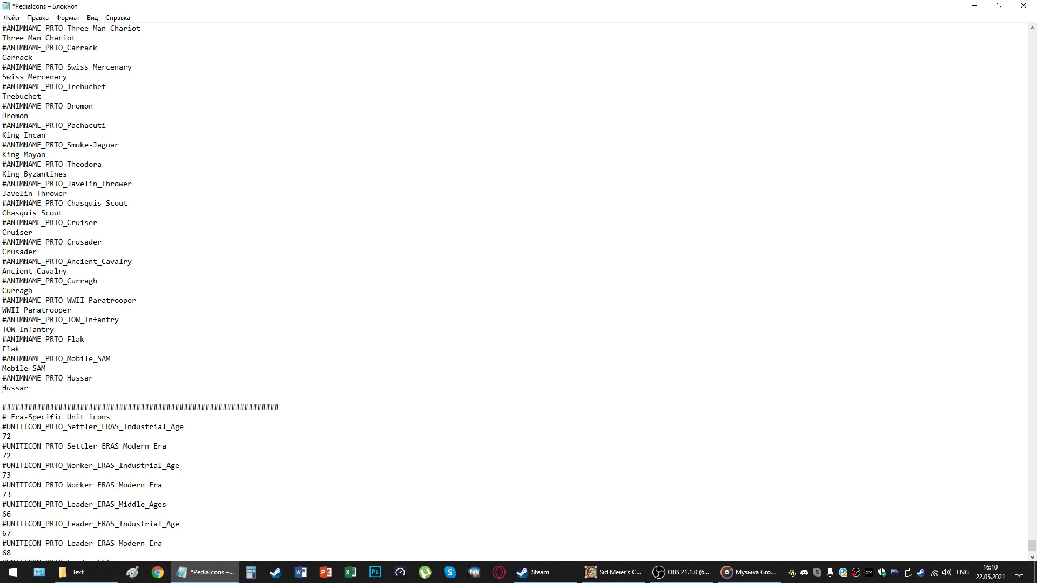
Examine the two-line Hussar entry at the end of the ANIMNAME list by highlighting its lines.
drag(3, 378, 101, 385)
key(Right)
drag(30, 388, 2, 378)
click(71, 397)
click(41, 389)
drag(39, 388, 1, 379)
click(91, 391)
click(74, 389)
Close PediaIcons without saving its changes and close the Text folder window.
click(1023, 6)
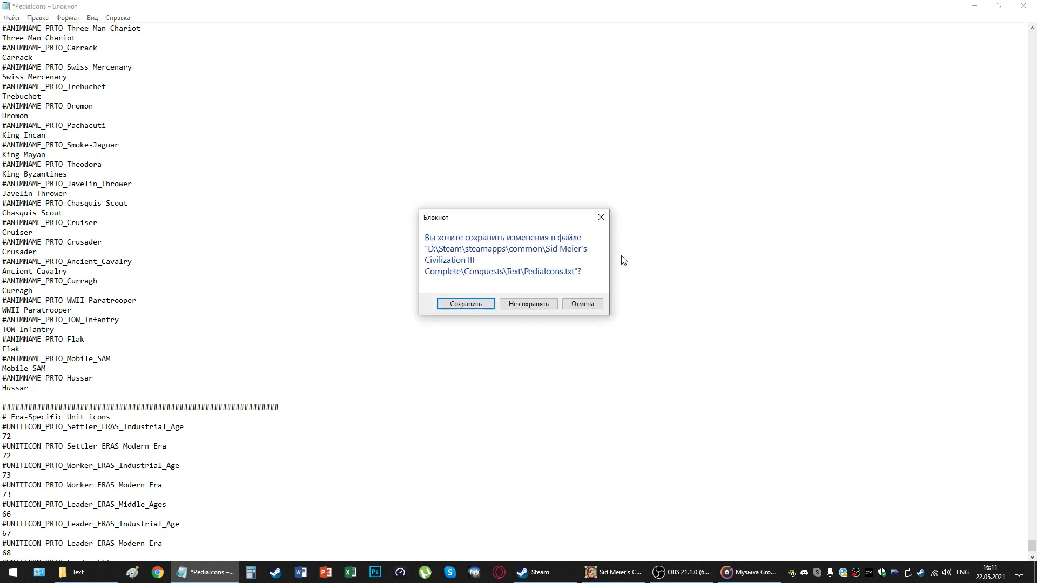
click(539, 305)
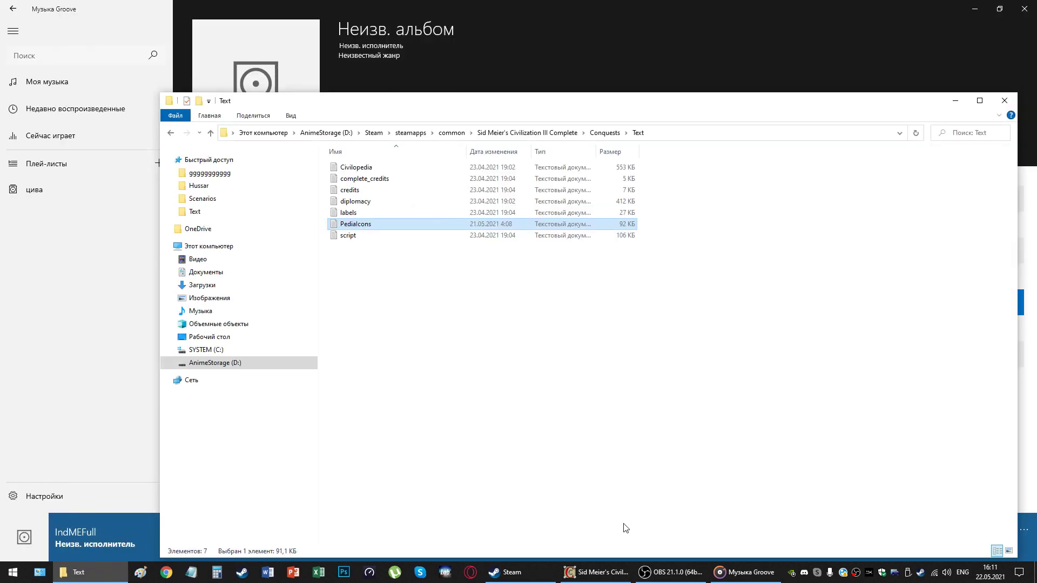
click(1004, 101)
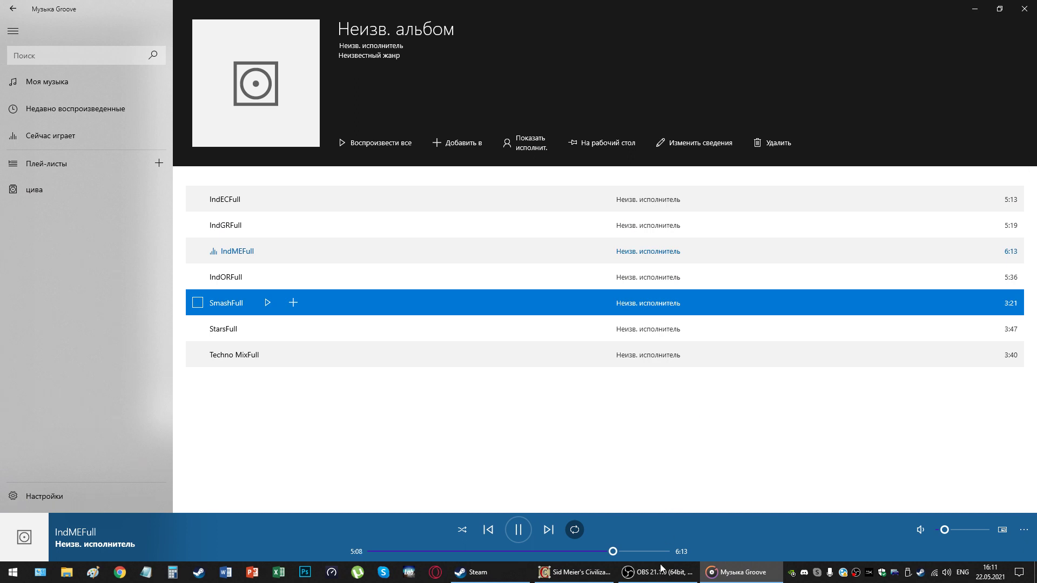
Switch back to Civilization III, open its preferences from the main menu, and save them.
click(529, 538)
click(573, 572)
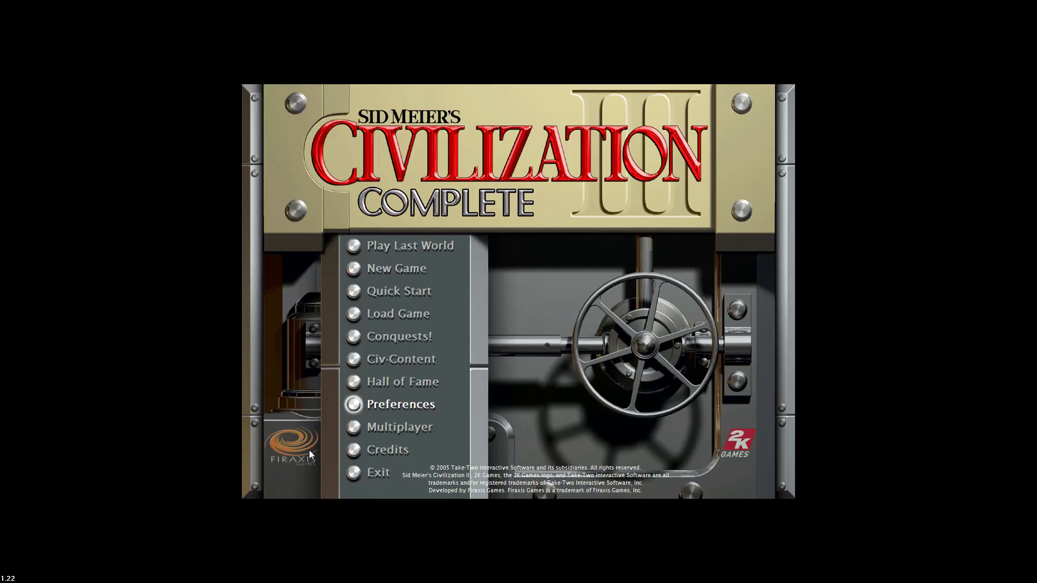
click(360, 399)
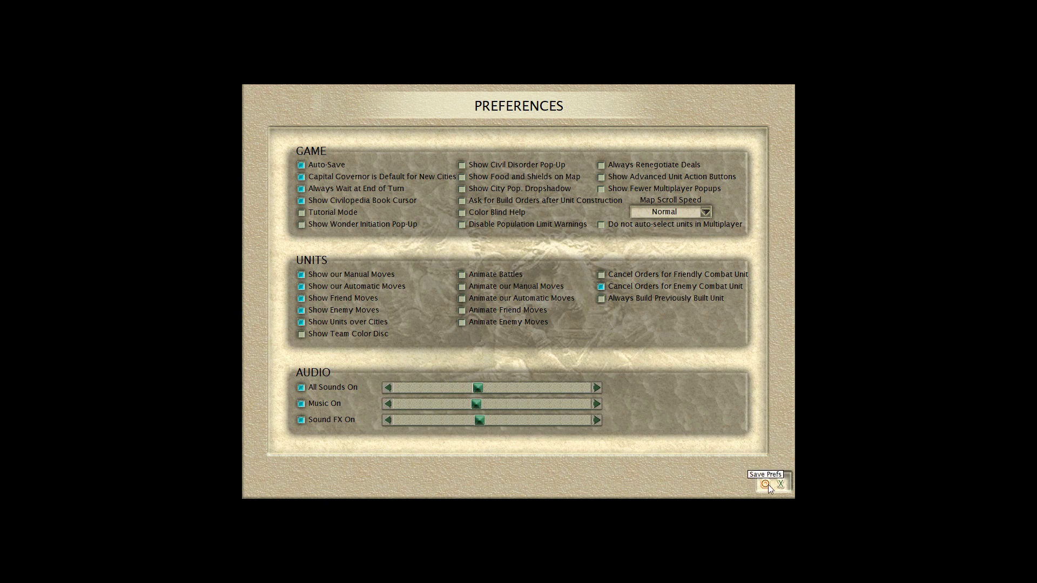
click(766, 484)
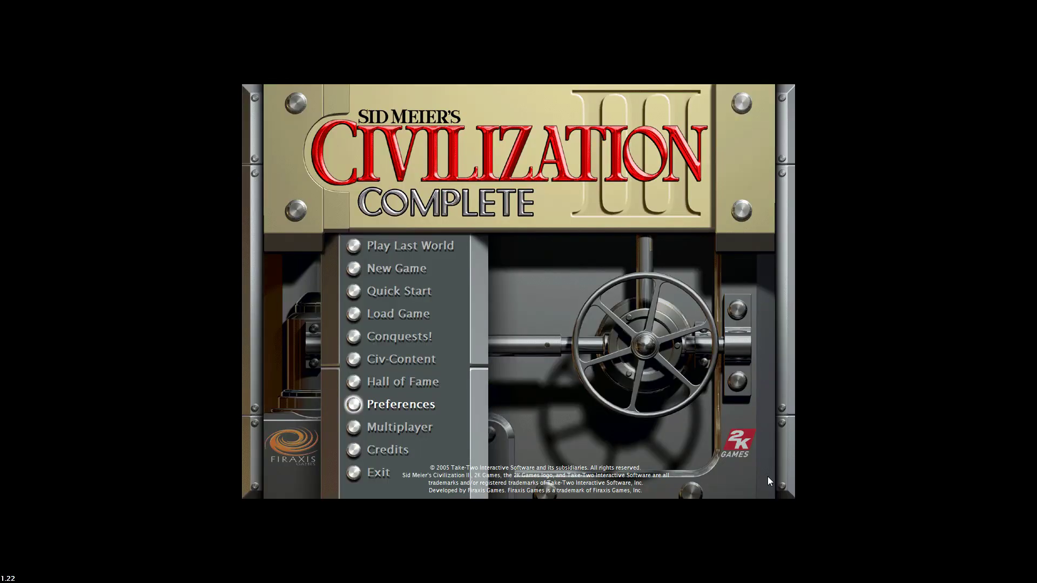